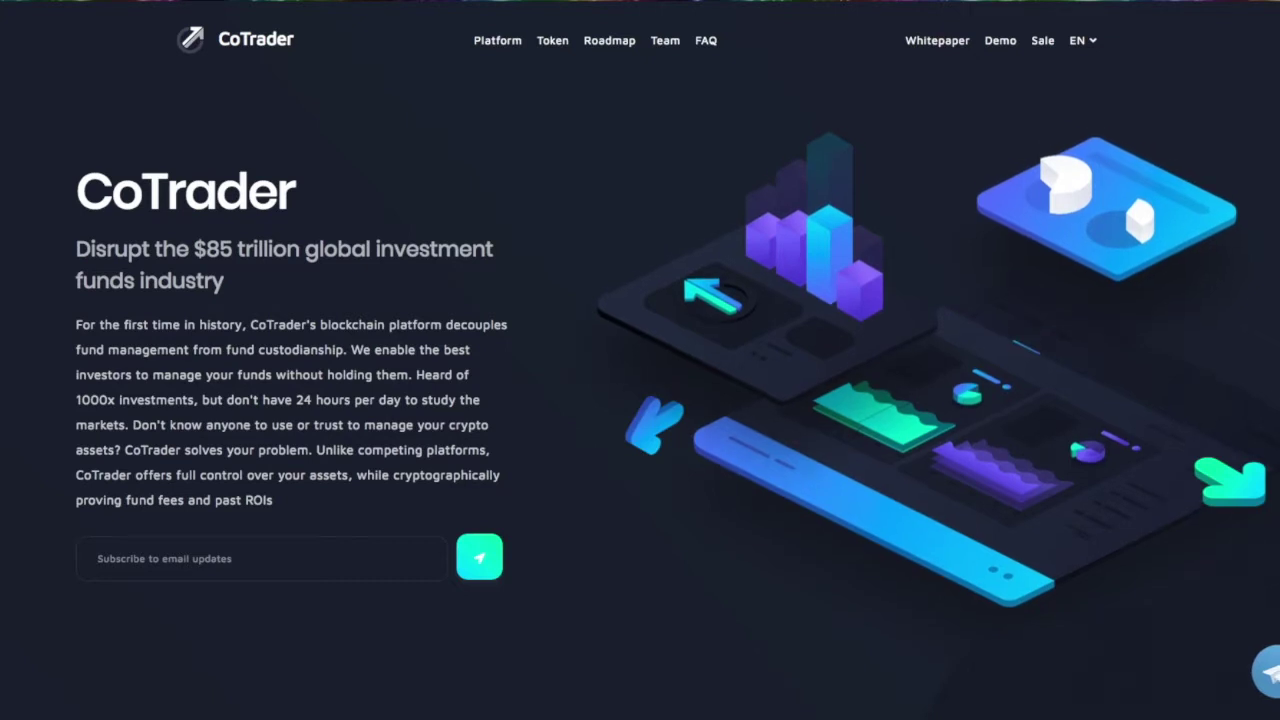
Scroll through the CoTrader website's sections down to the FAQ.
scroll(640, 360, "down", 3)
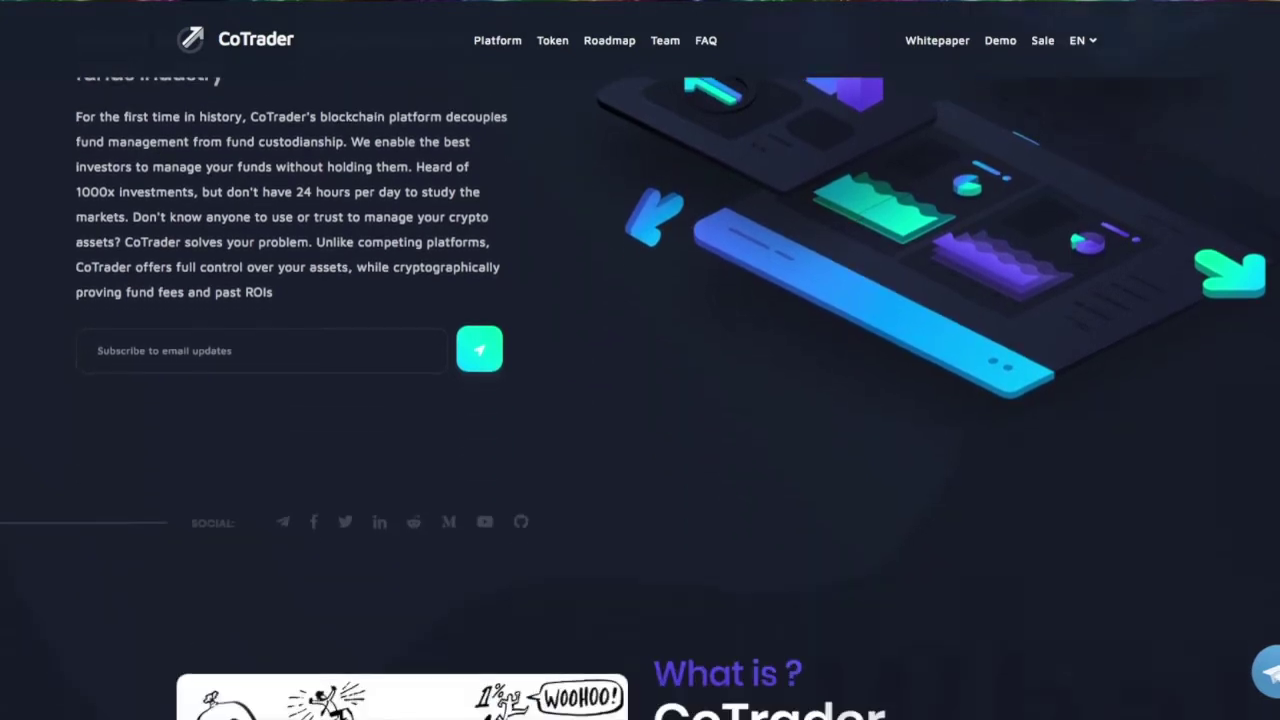
scroll(640, 360, "down", 3)
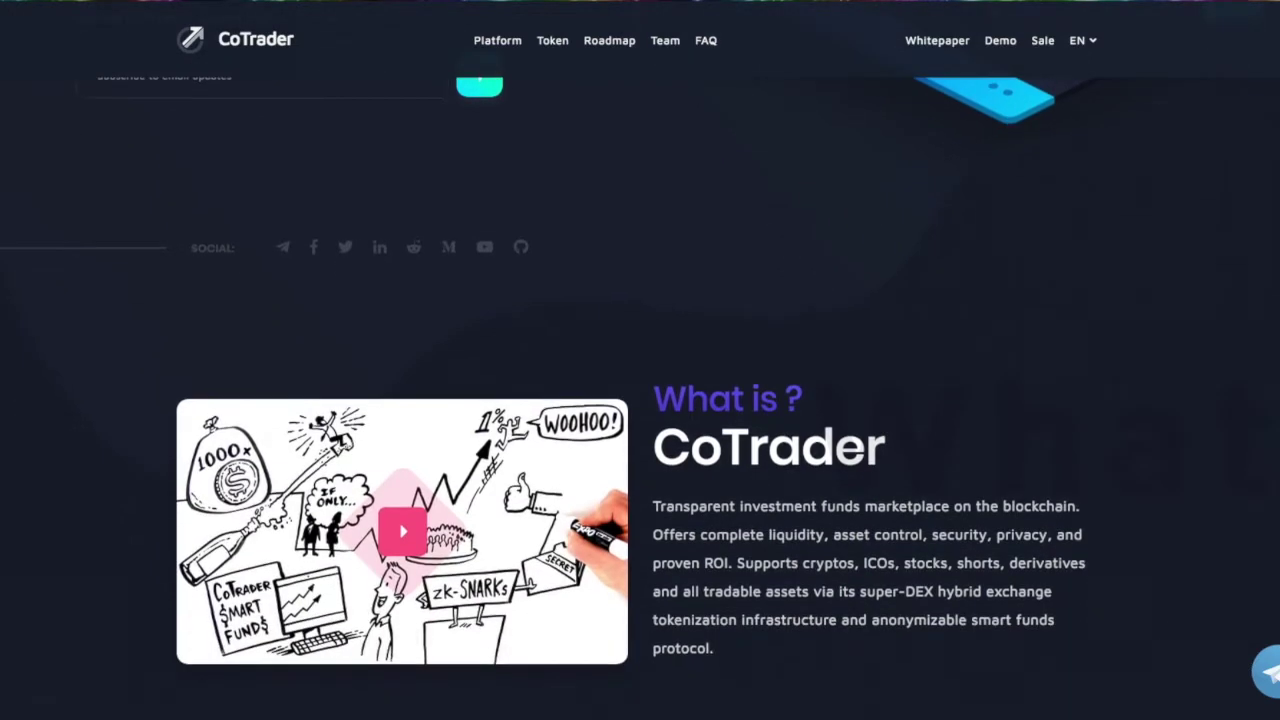
scroll(640, 360, "down", 3)
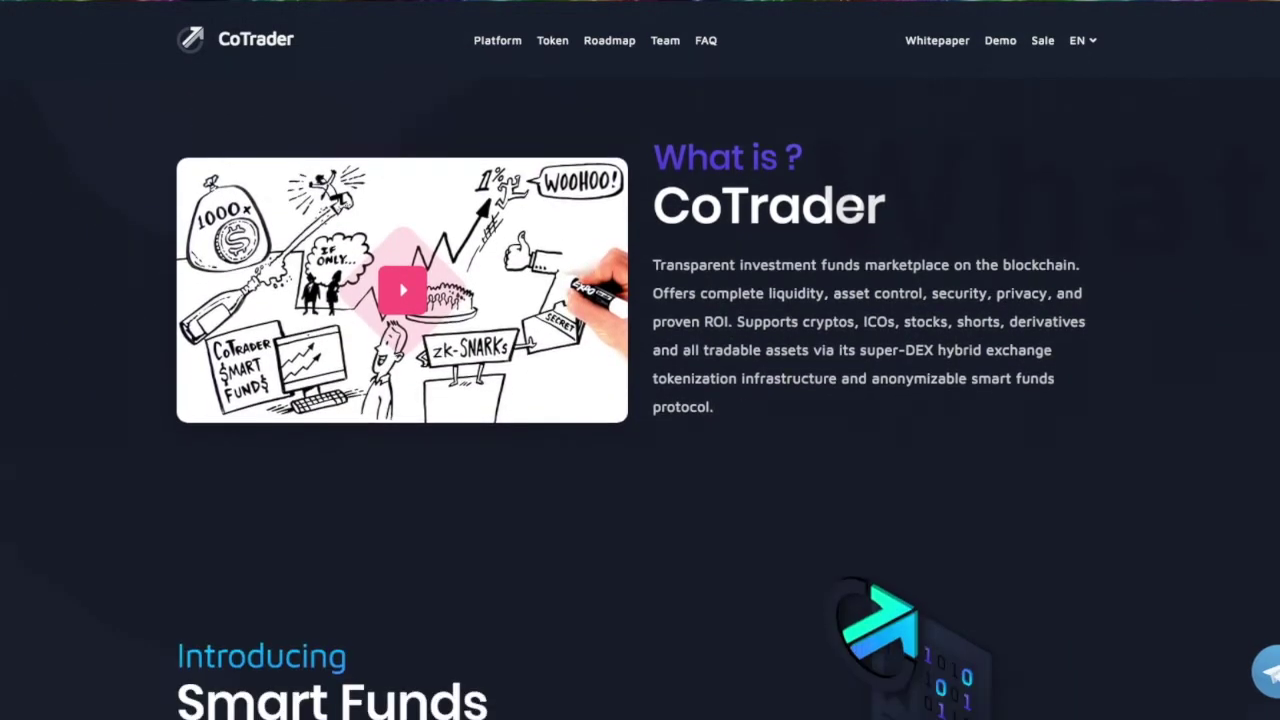
scroll(640, 360, "down", 3)
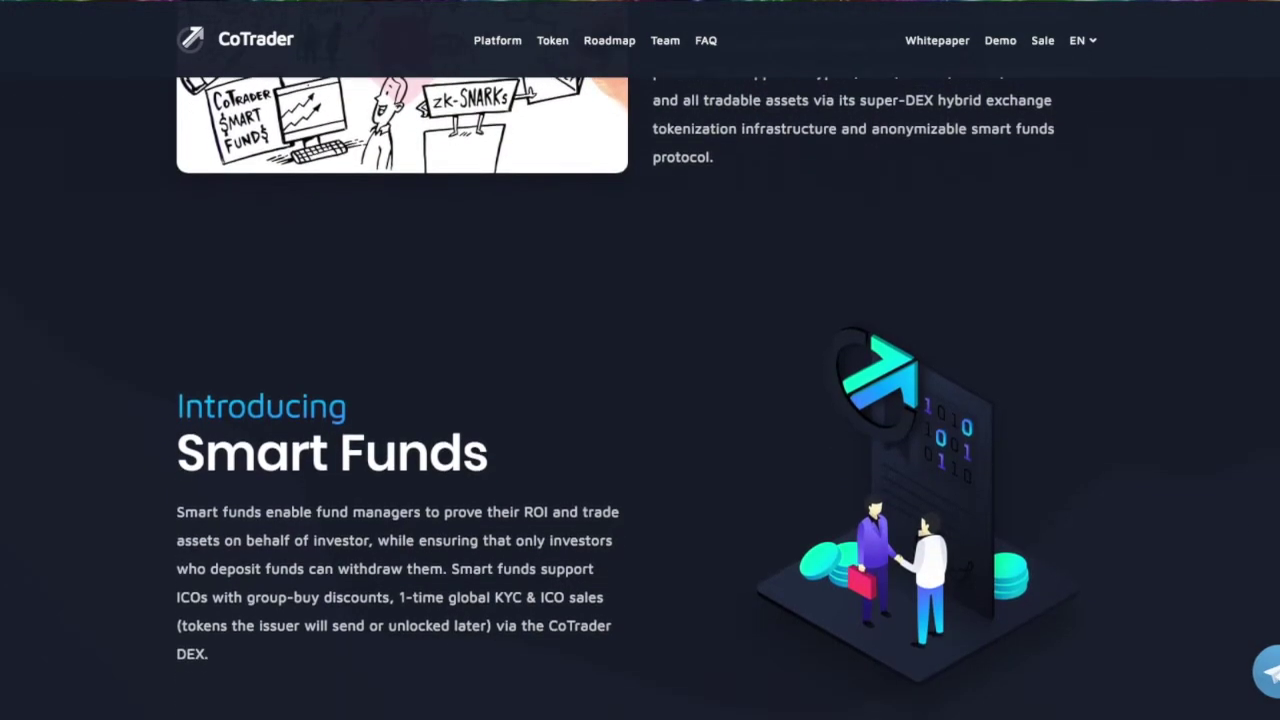
scroll(640, 360, "down", 4)
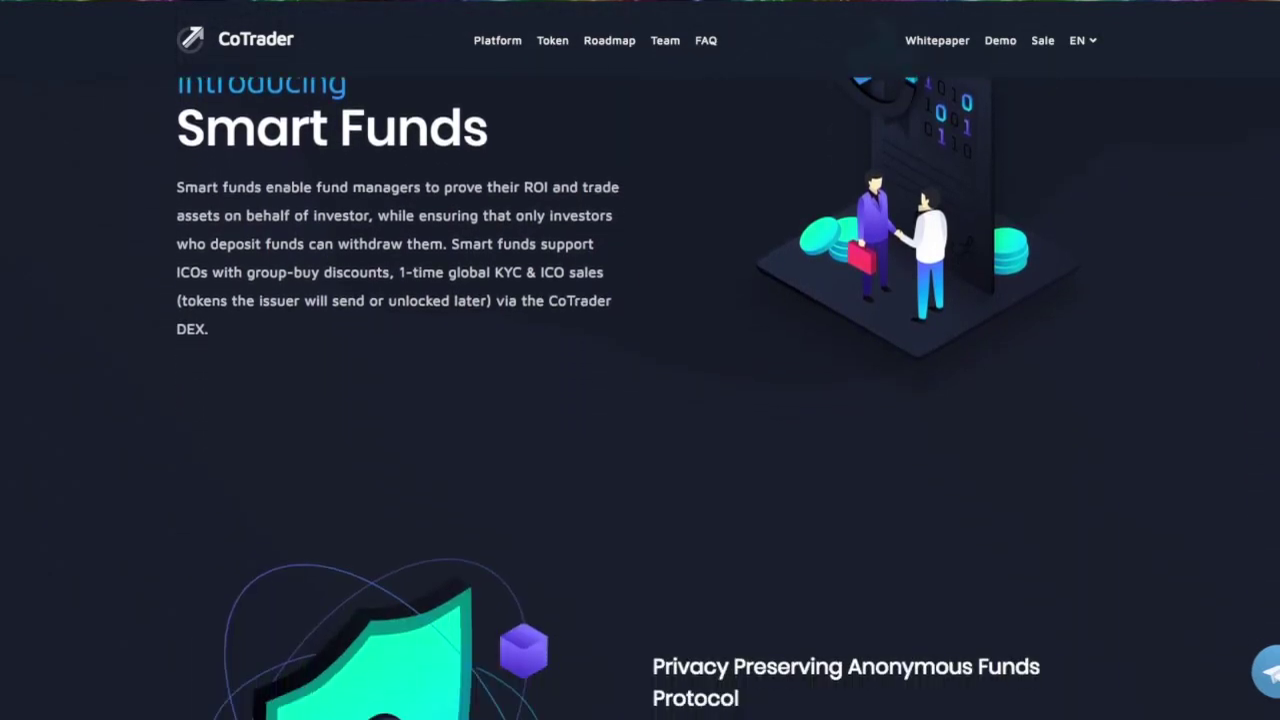
scroll(640, 360, "down", 6)
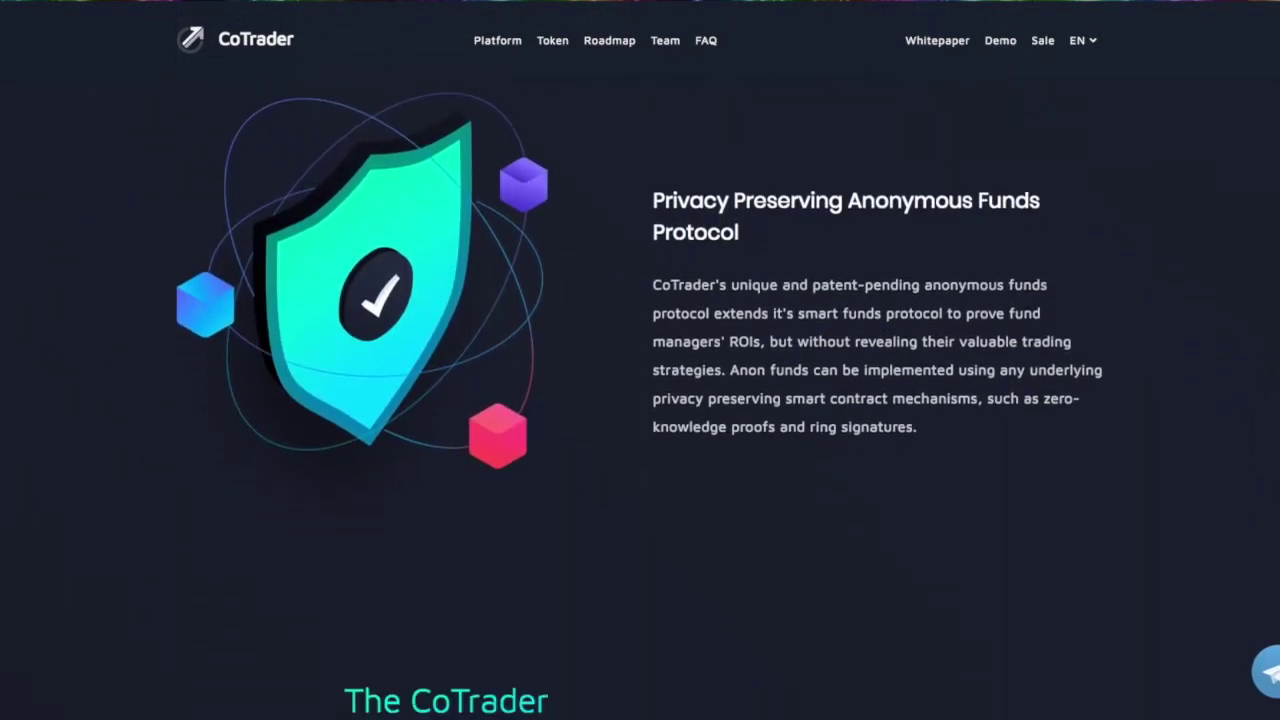
scroll(640, 400, "down", 5)
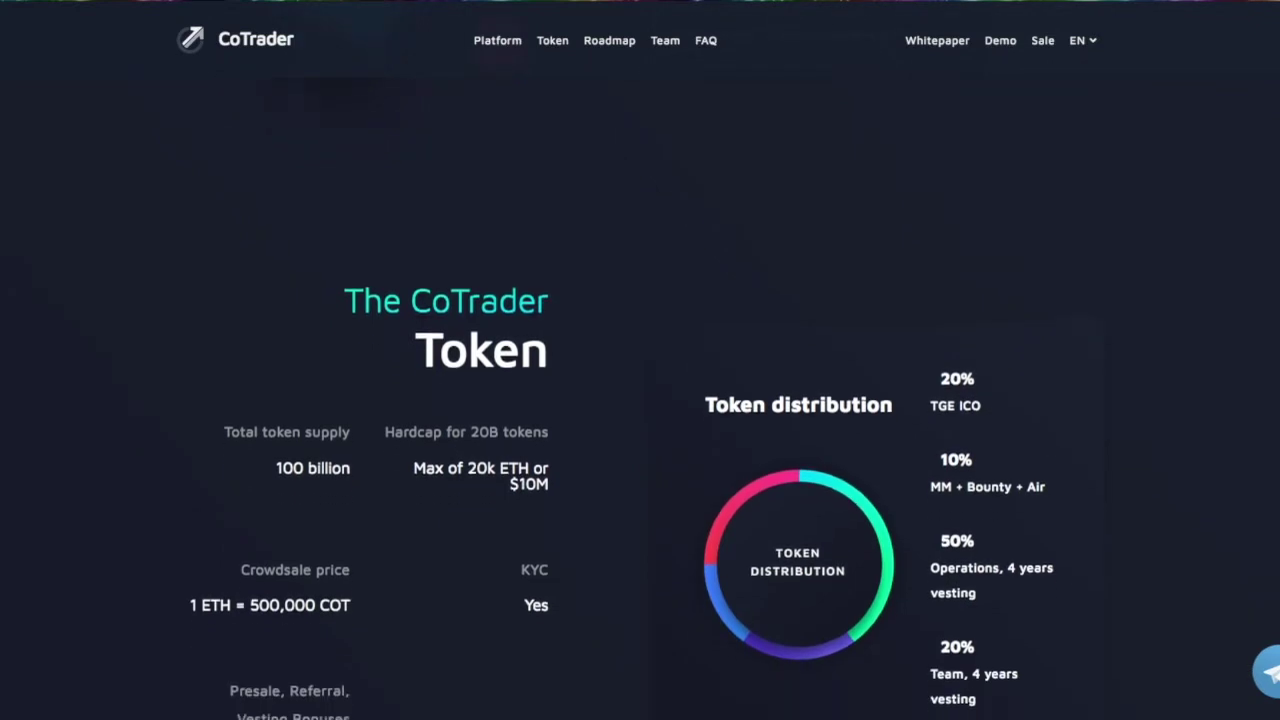
scroll(640, 400, "down", 8)
scroll(640, 400, "down", 6)
scroll(640, 400, "down", 10)
scroll(640, 400, "down", 10)
scroll(640, 400, "down", 7)
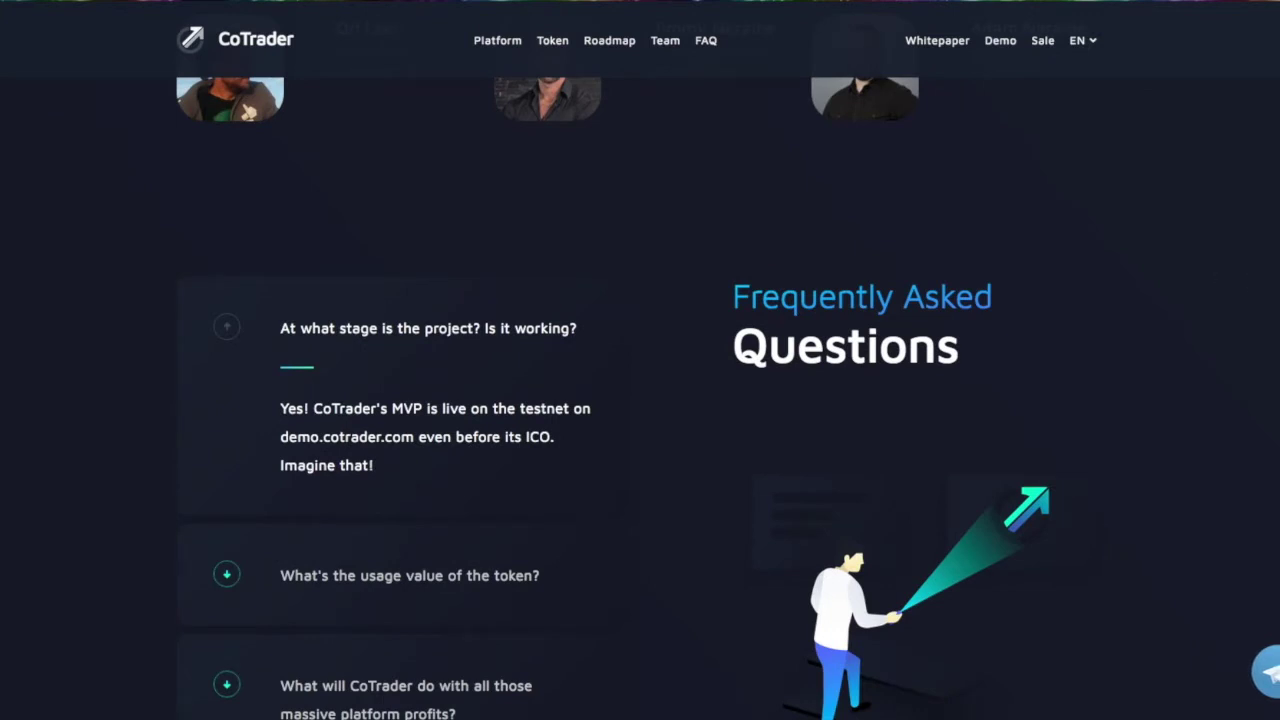
scroll(640, 400, "down", 4)
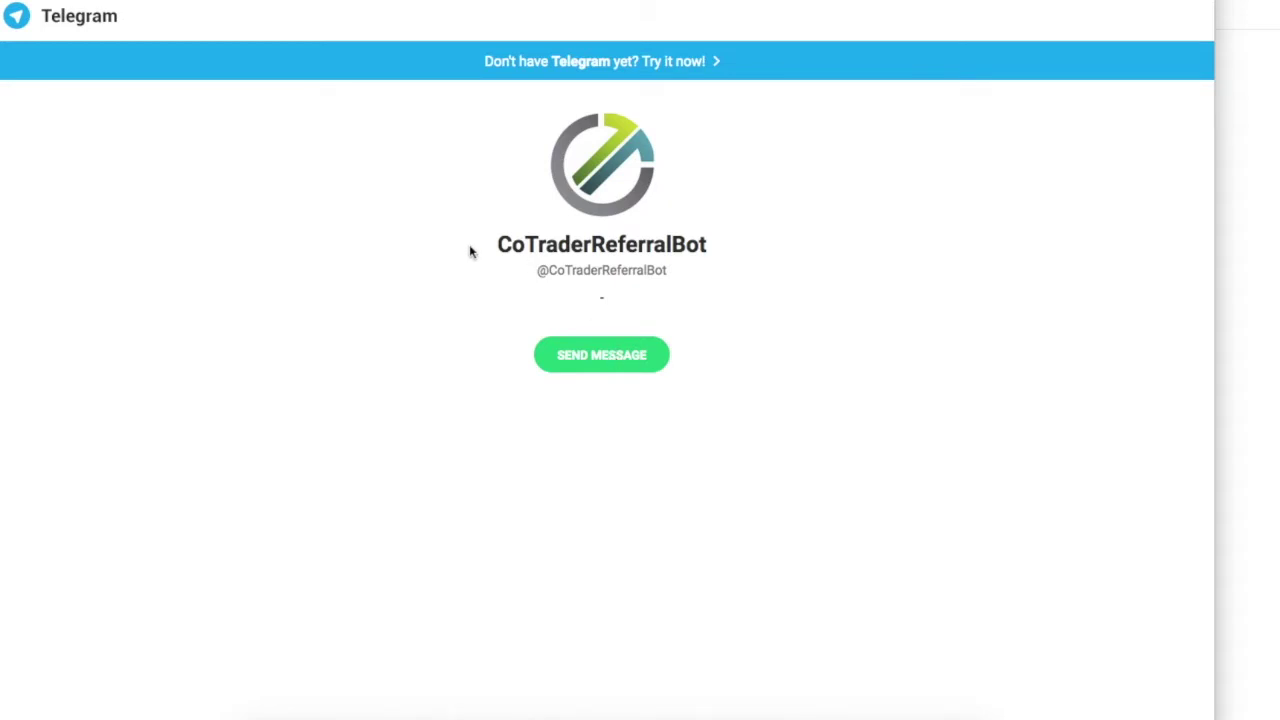
Start a conversation with CoTraderReferralBot and open it in the Telegram desktop app.
left_click(590, 359)
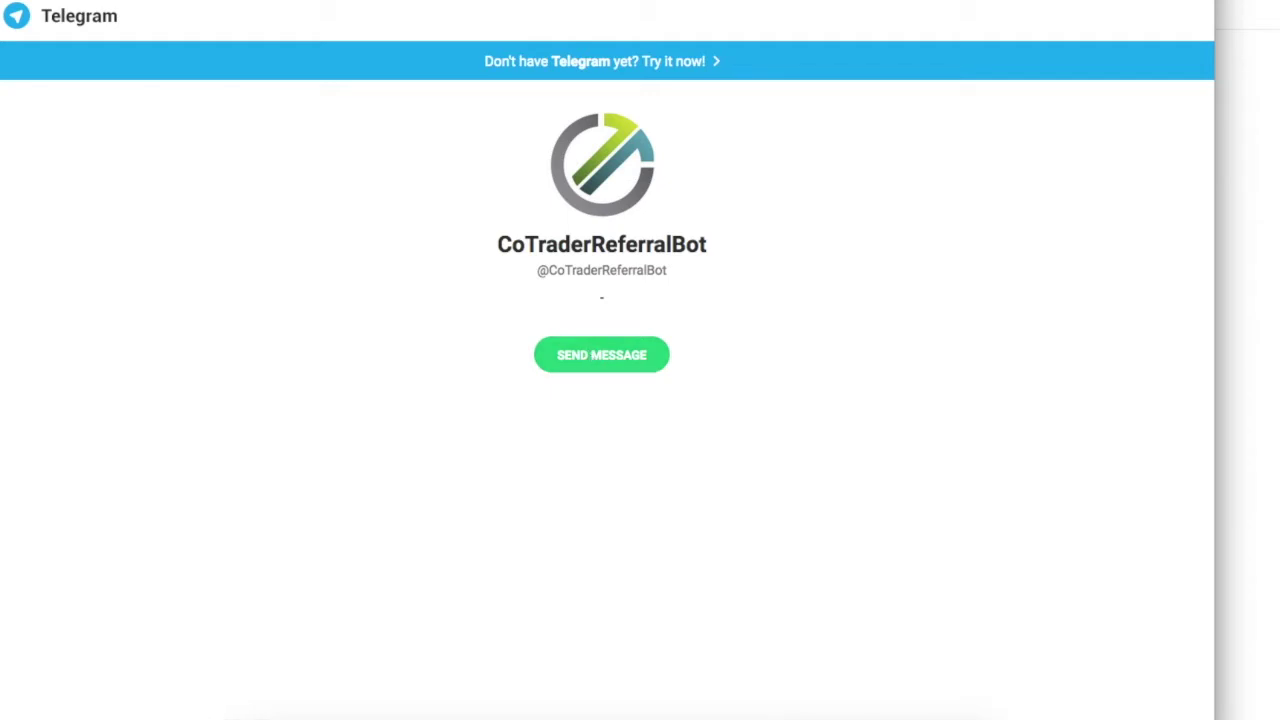
left_click_drag(451, 117, 326, 180)
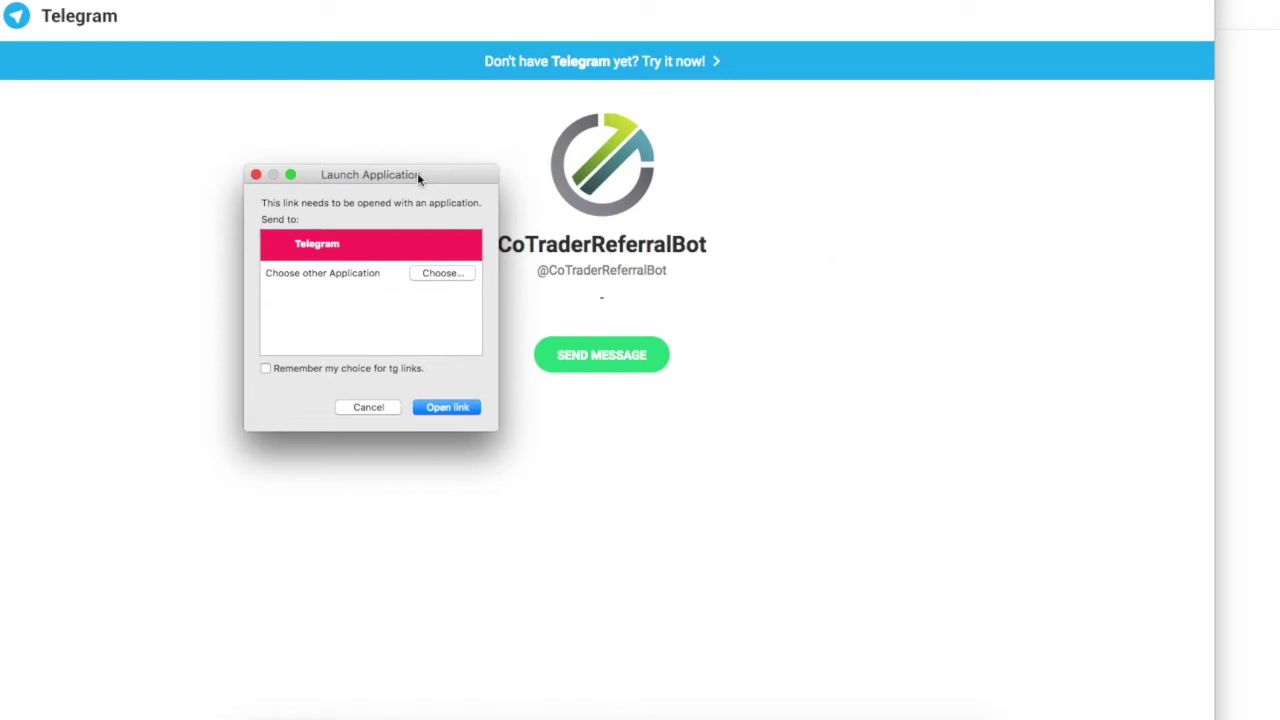
left_click(447, 410)
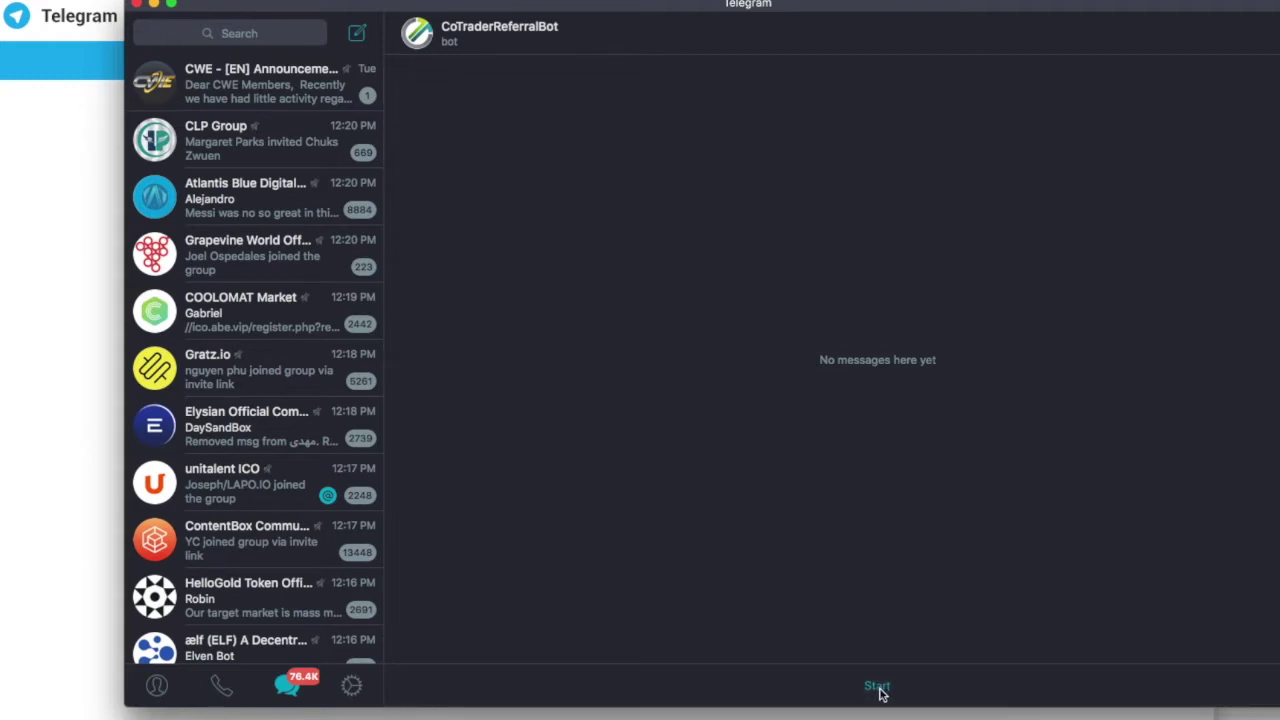
Start the bot, answer 'CoTrader' and 'Democratize fund management', then open the CoTrader chat group.
left_click(878, 688)
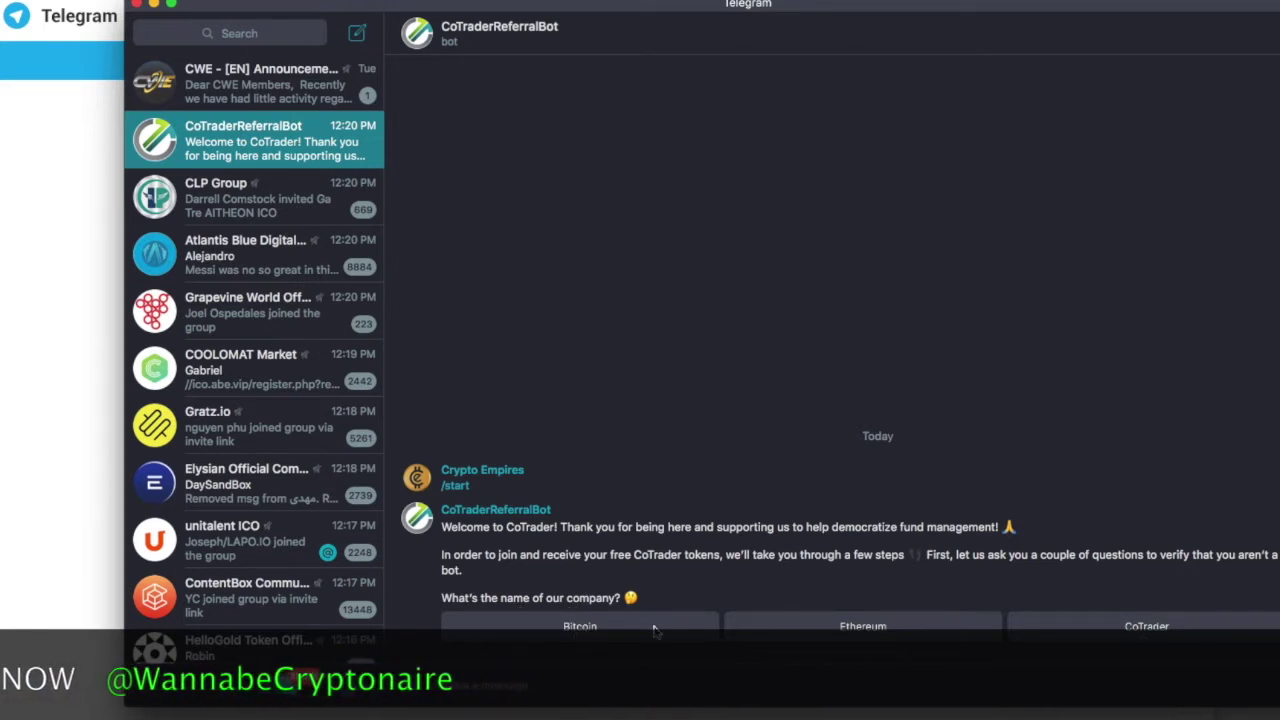
left_click(1140, 626)
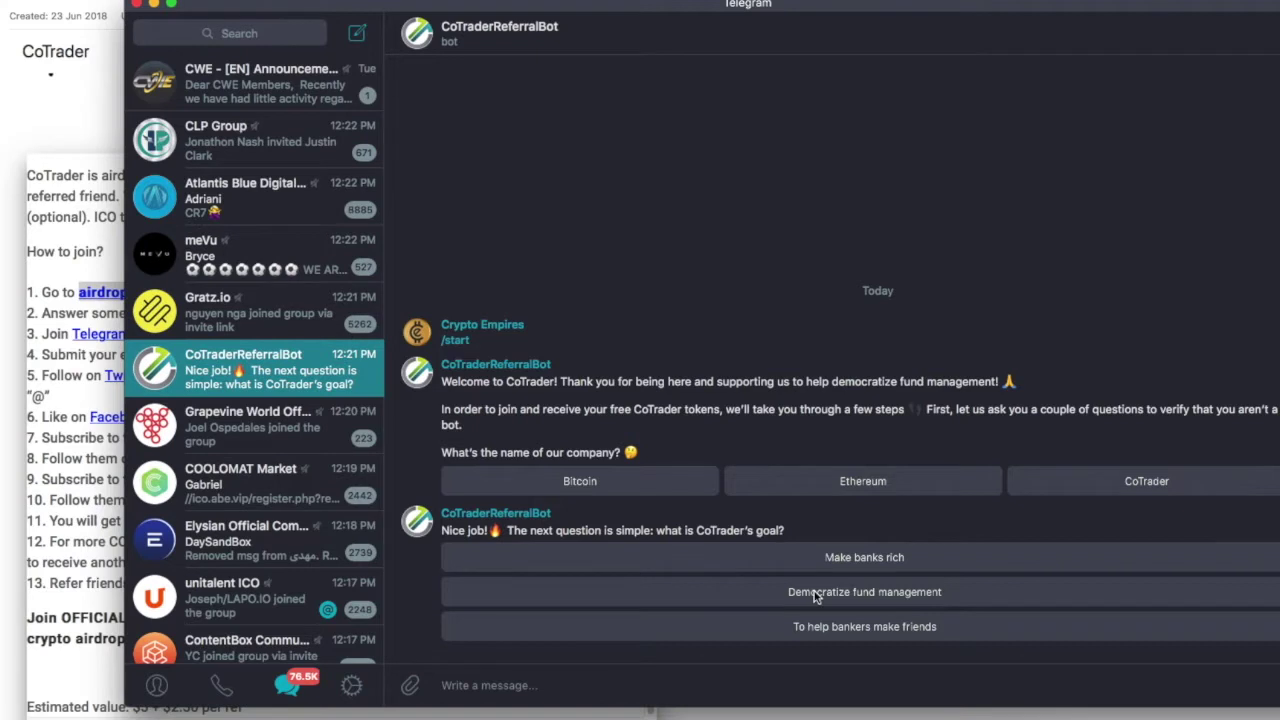
left_click(814, 591)
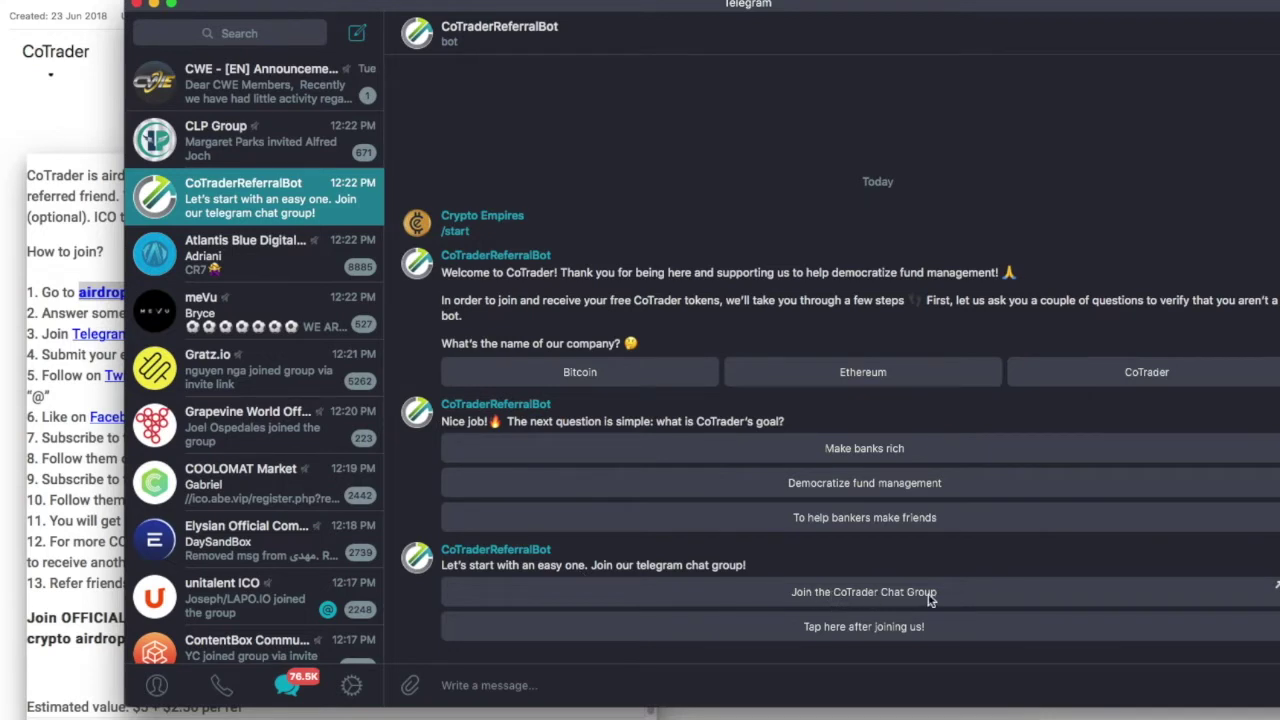
left_click(875, 594)
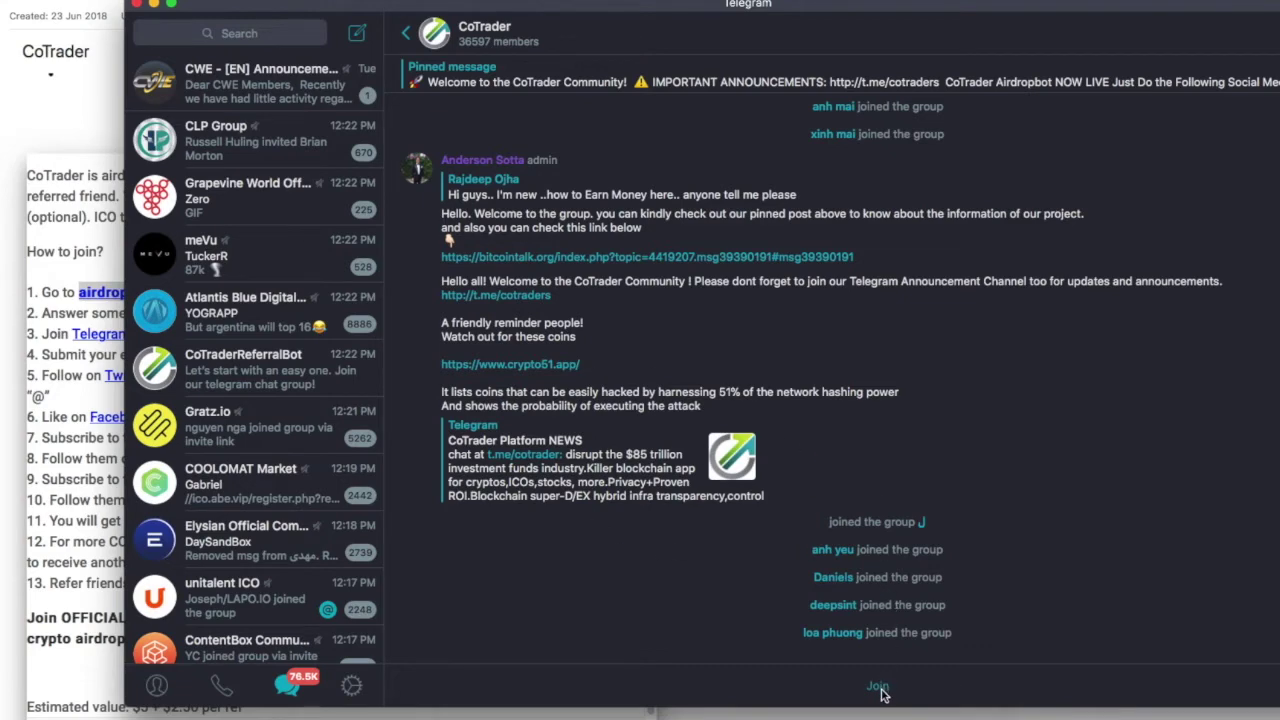
Join the CoTrader group, post a 'hi' greeting, and return to the CoTraderReferralBot chat.
left_click(878, 689)
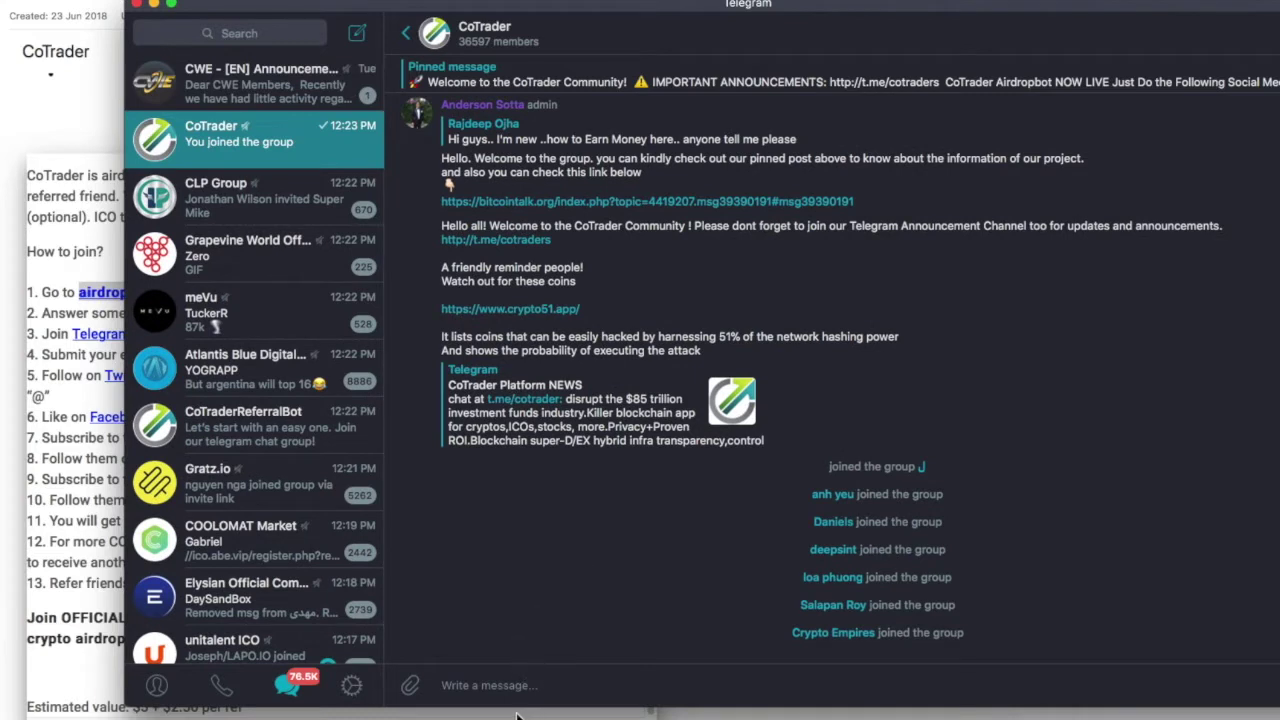
type("hi everyone")
key("Return")
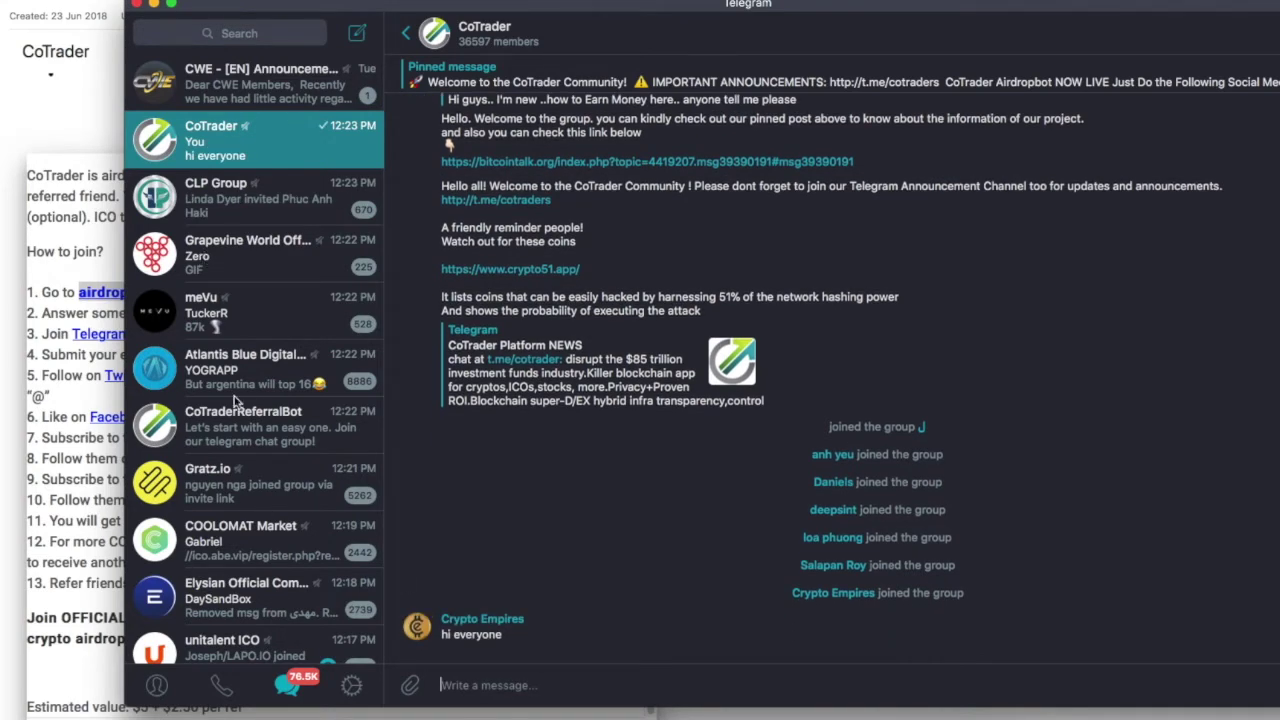
left_click(250, 431)
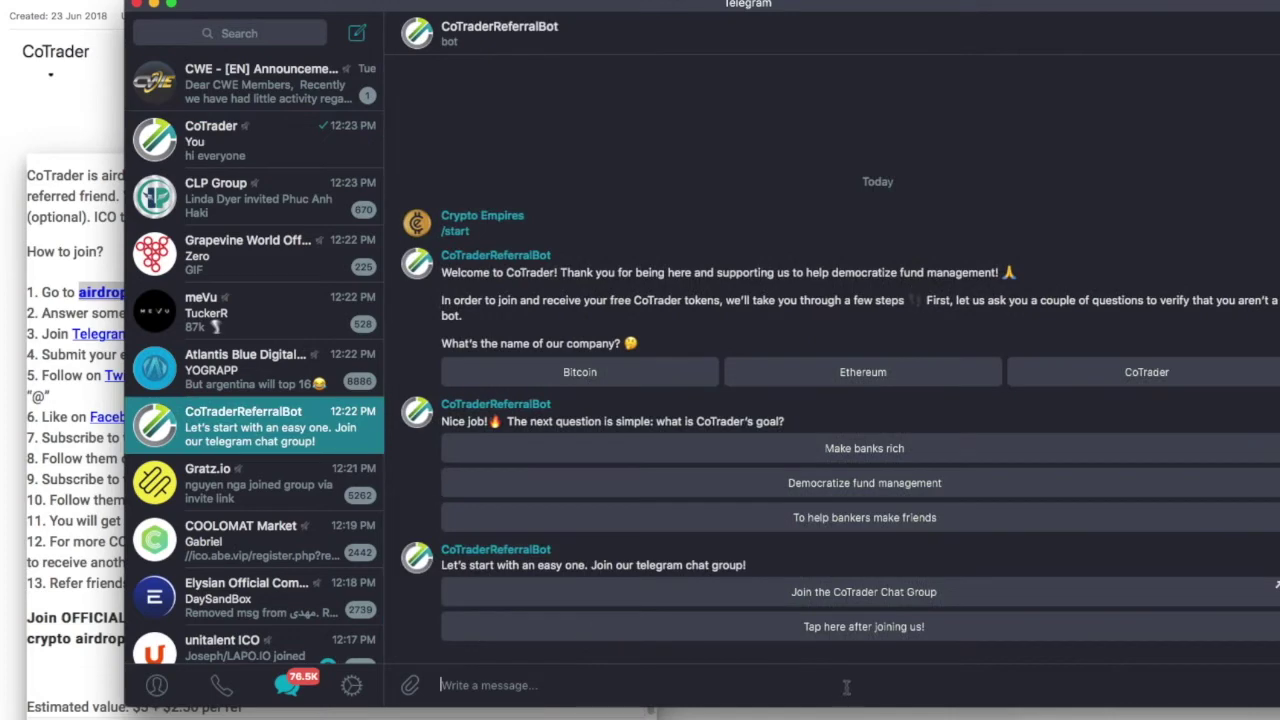
Confirm the group join to the bot and send it the account's email address.
left_click(840, 630)
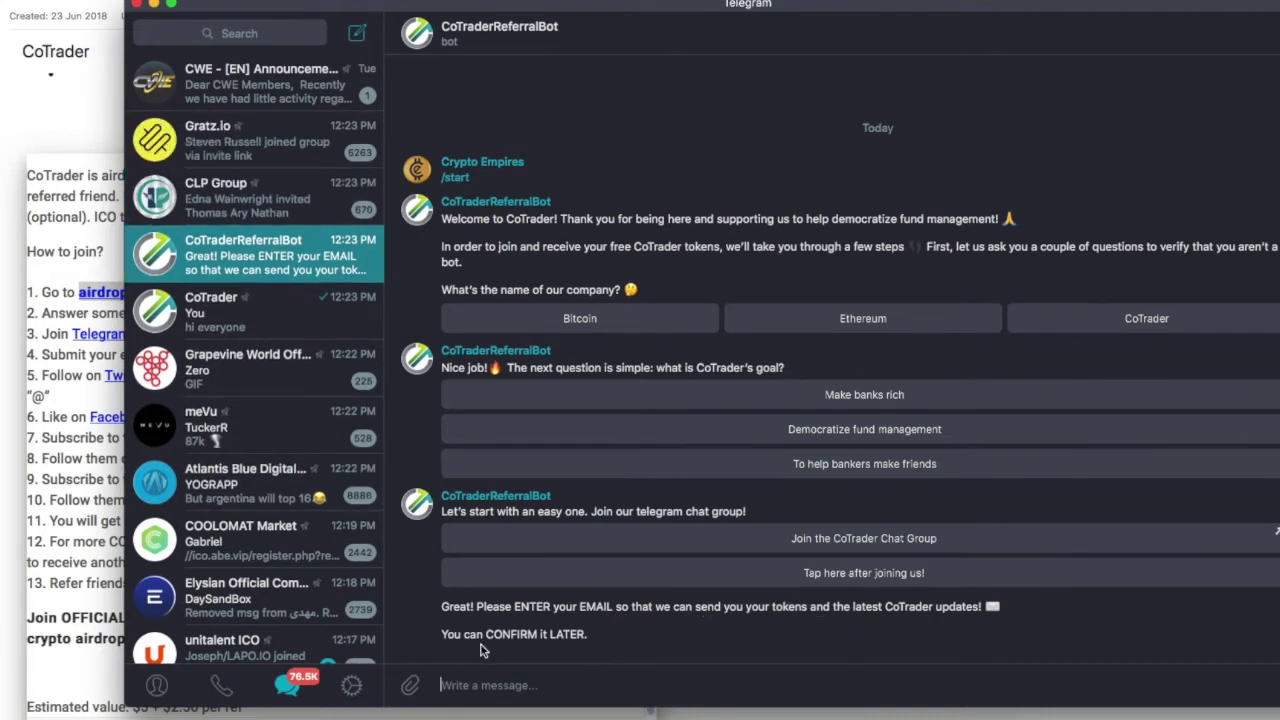
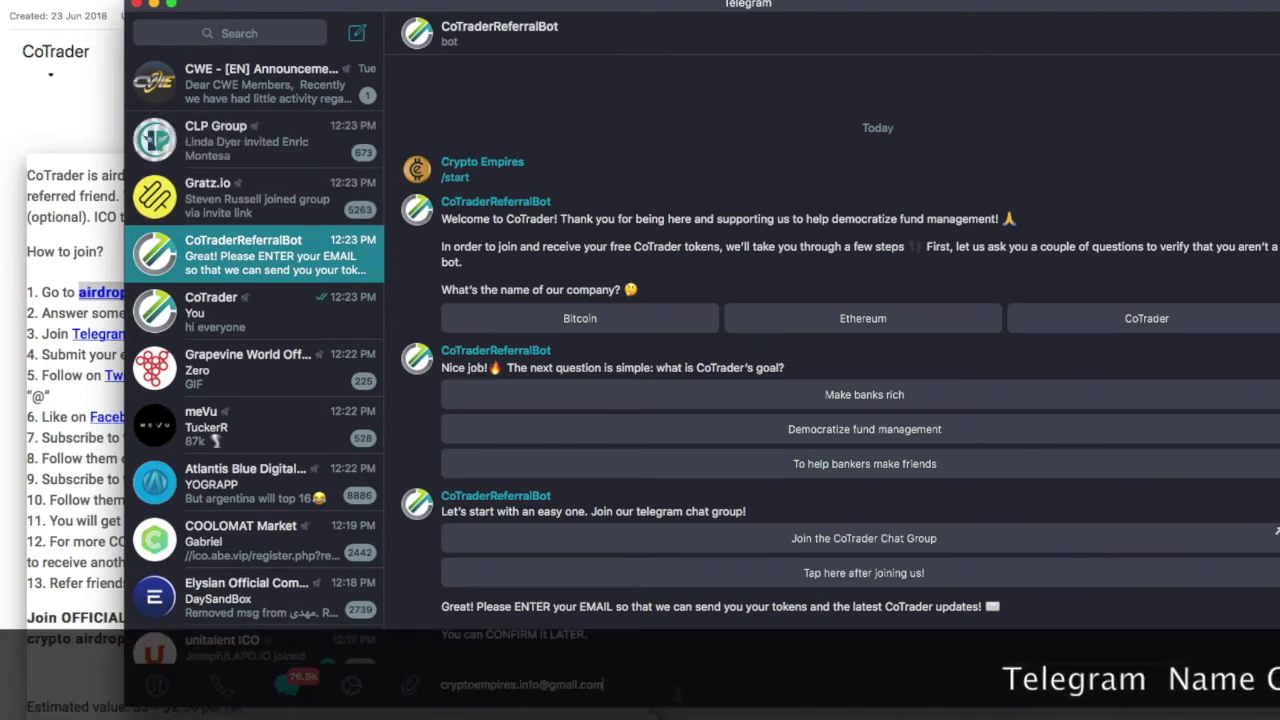
key("Return")
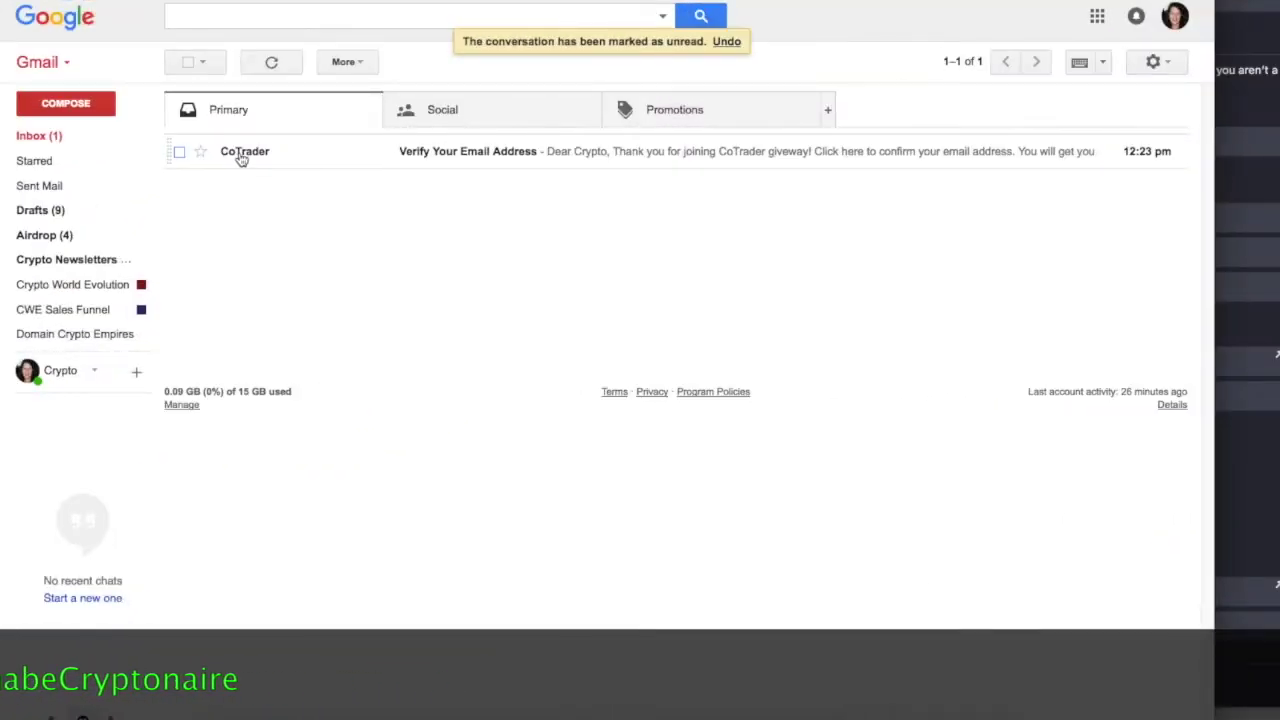
Open CoTrader's 'Verify Your Email Address' email and follow its link back into Telegram.
left_click(491, 158)
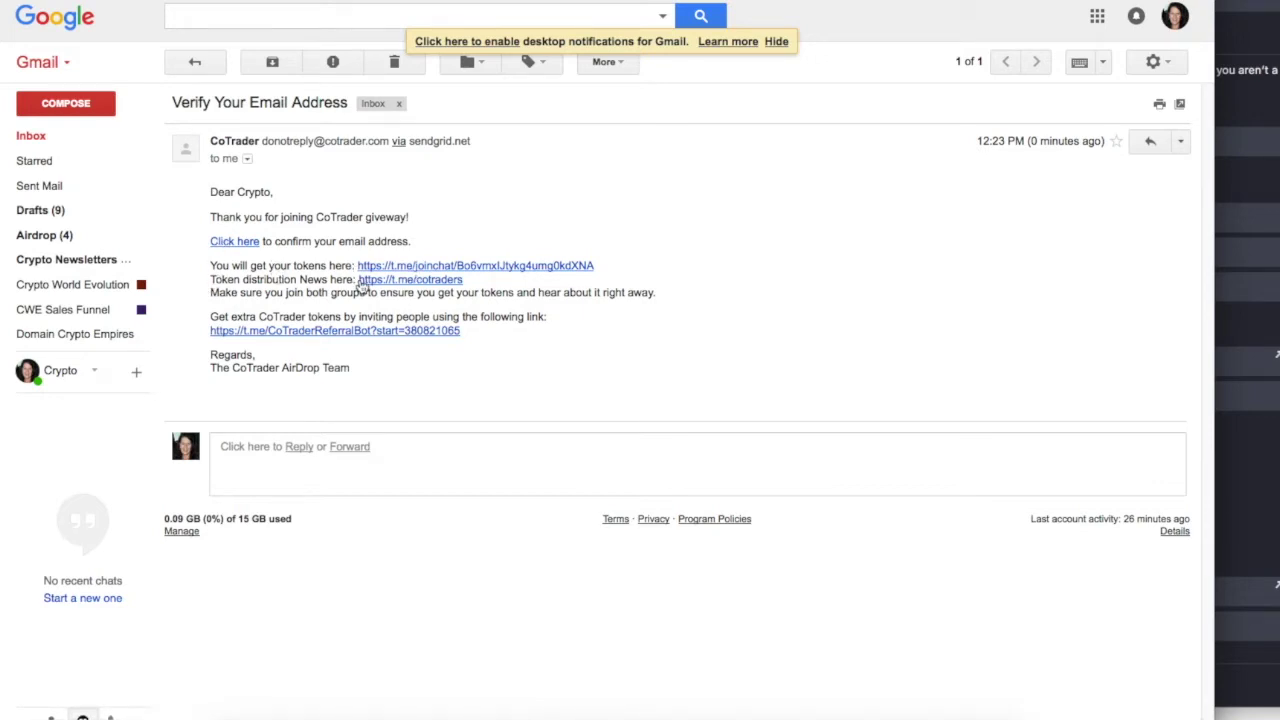
left_click(230, 243)
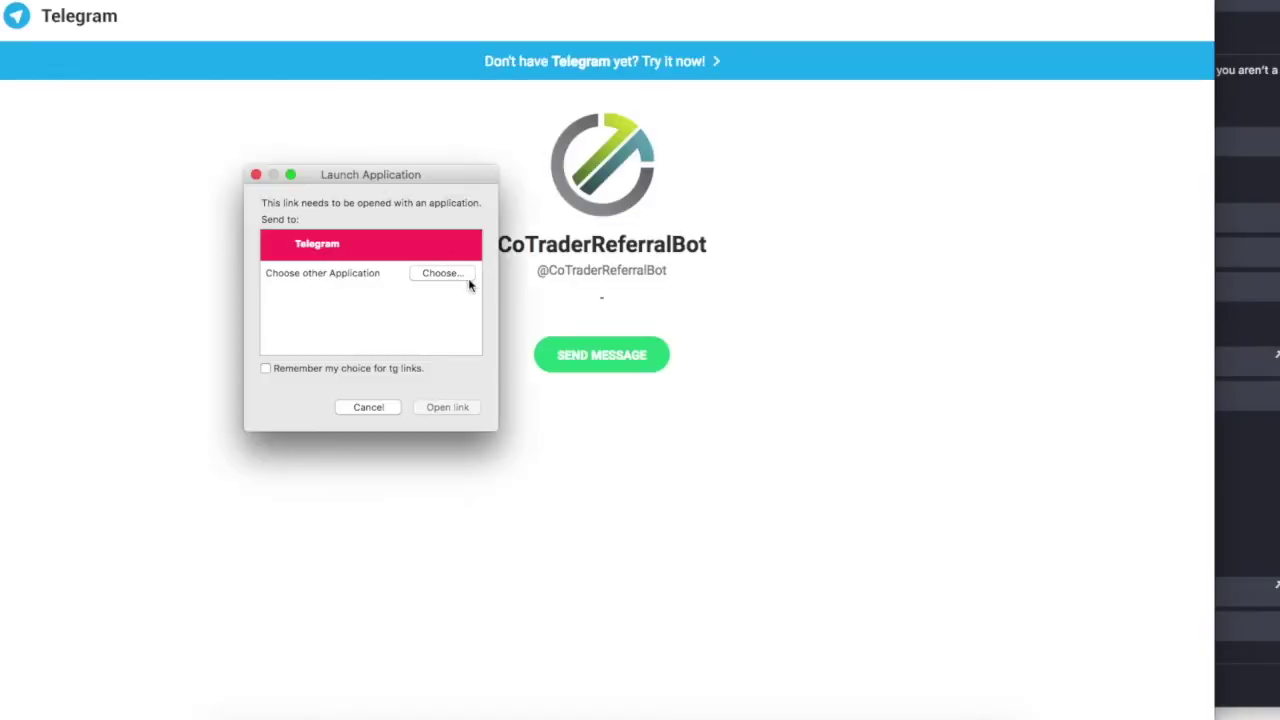
left_click(434, 409)
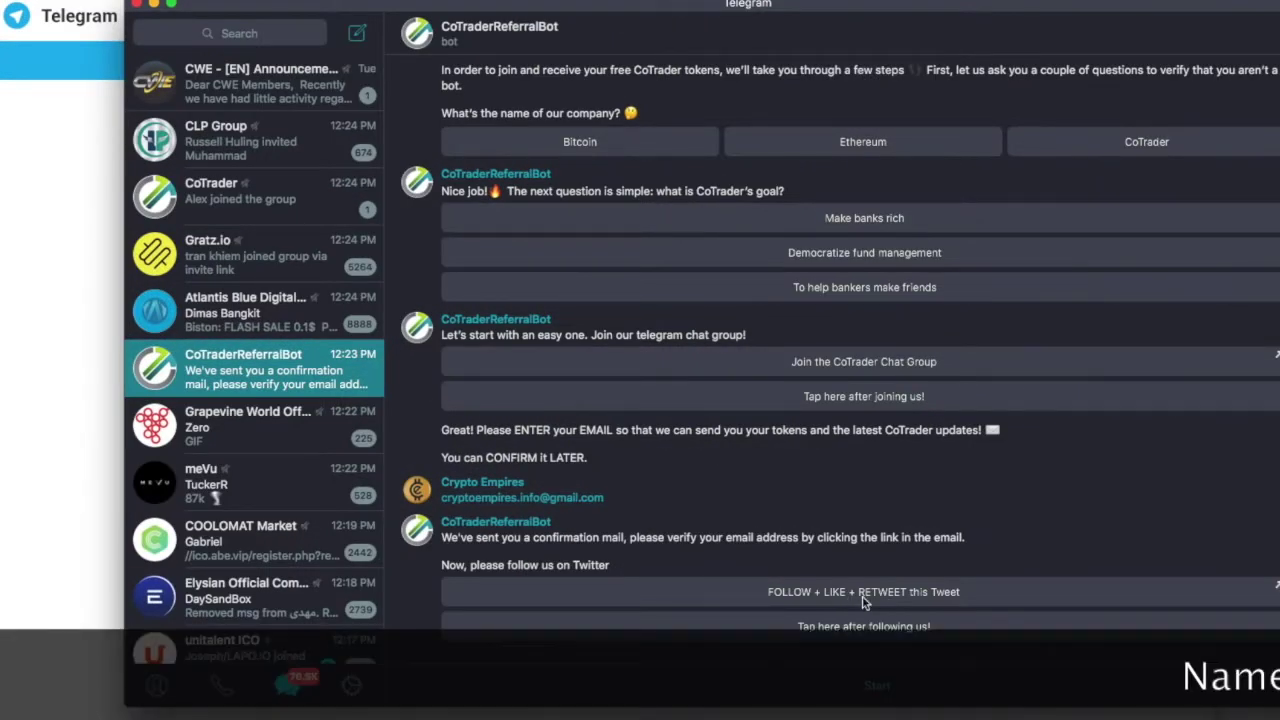
Follow the cotrader.com account from its seed-sale tweet on Twitter.
left_click(851, 596)
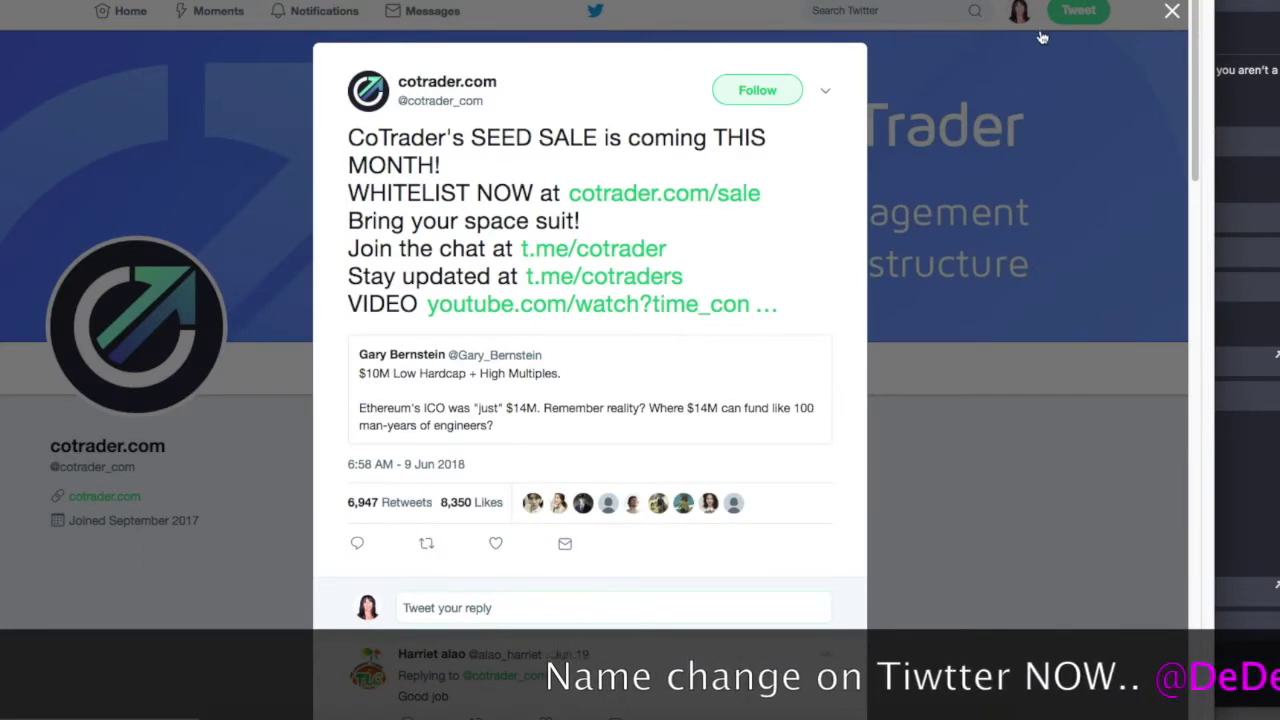
left_click(775, 92)
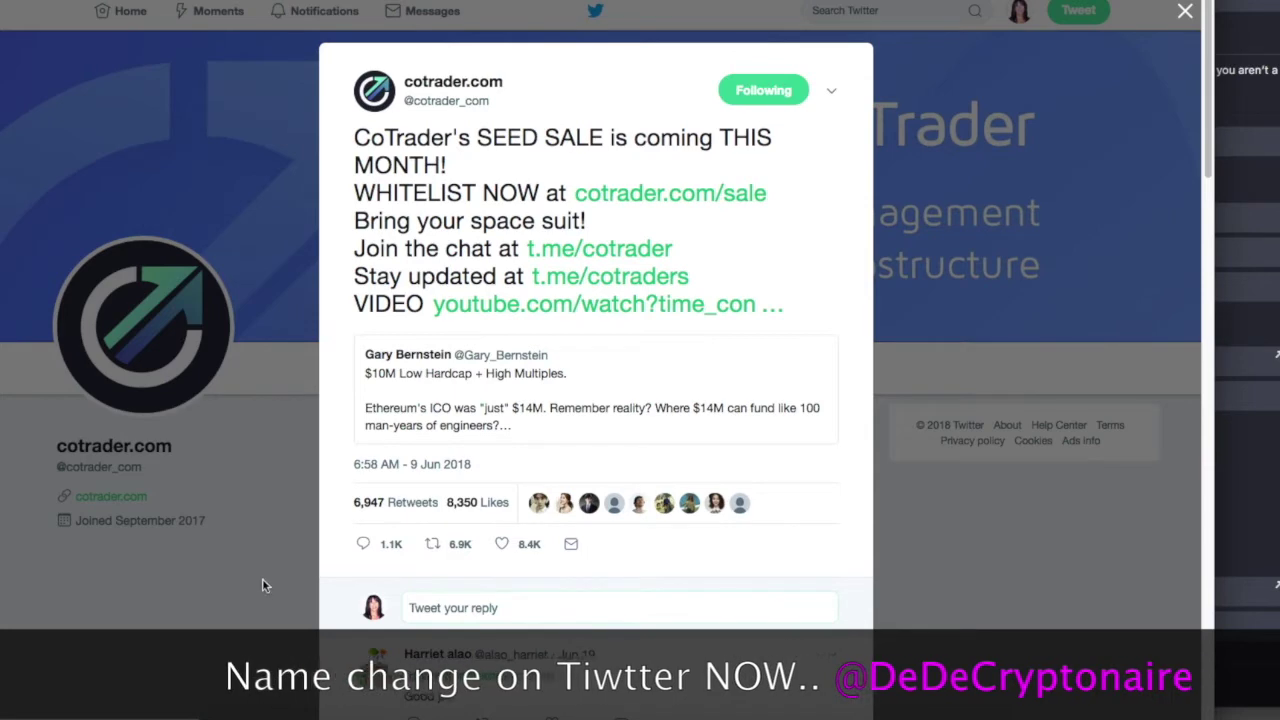
left_click(835, 716)
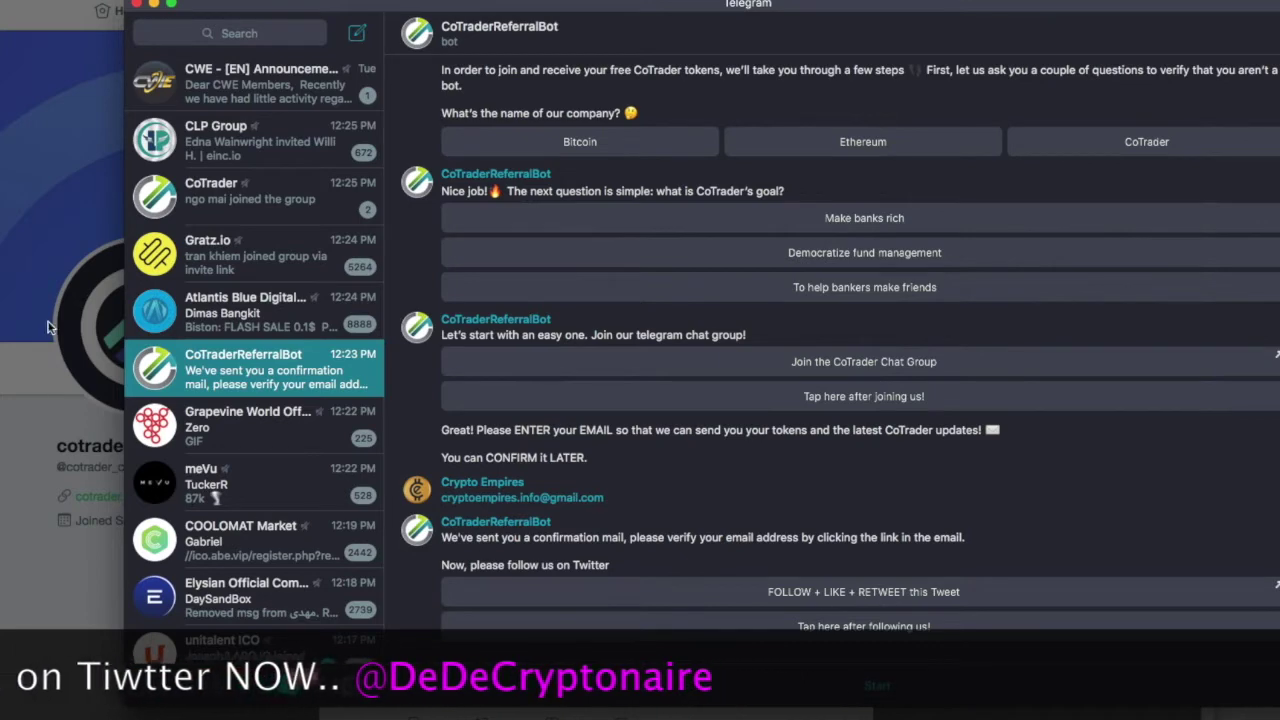
left_click(10, 268)
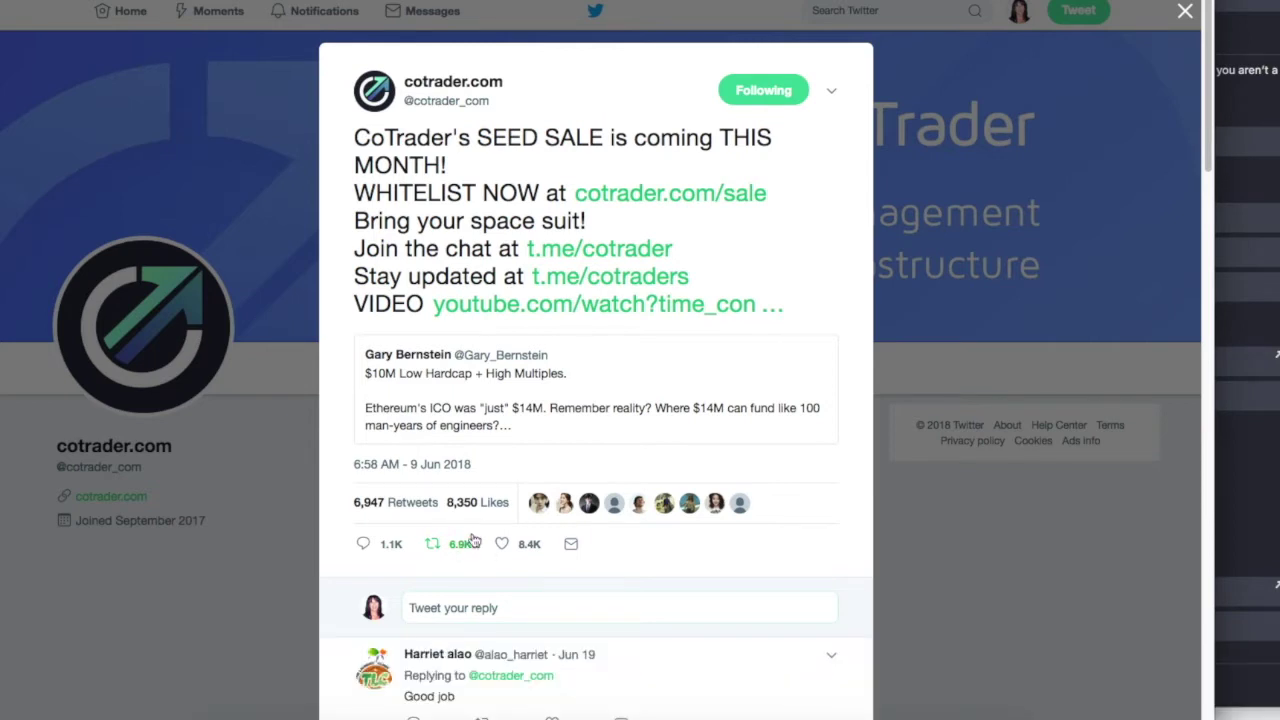
scroll(660, 537, "down", 1)
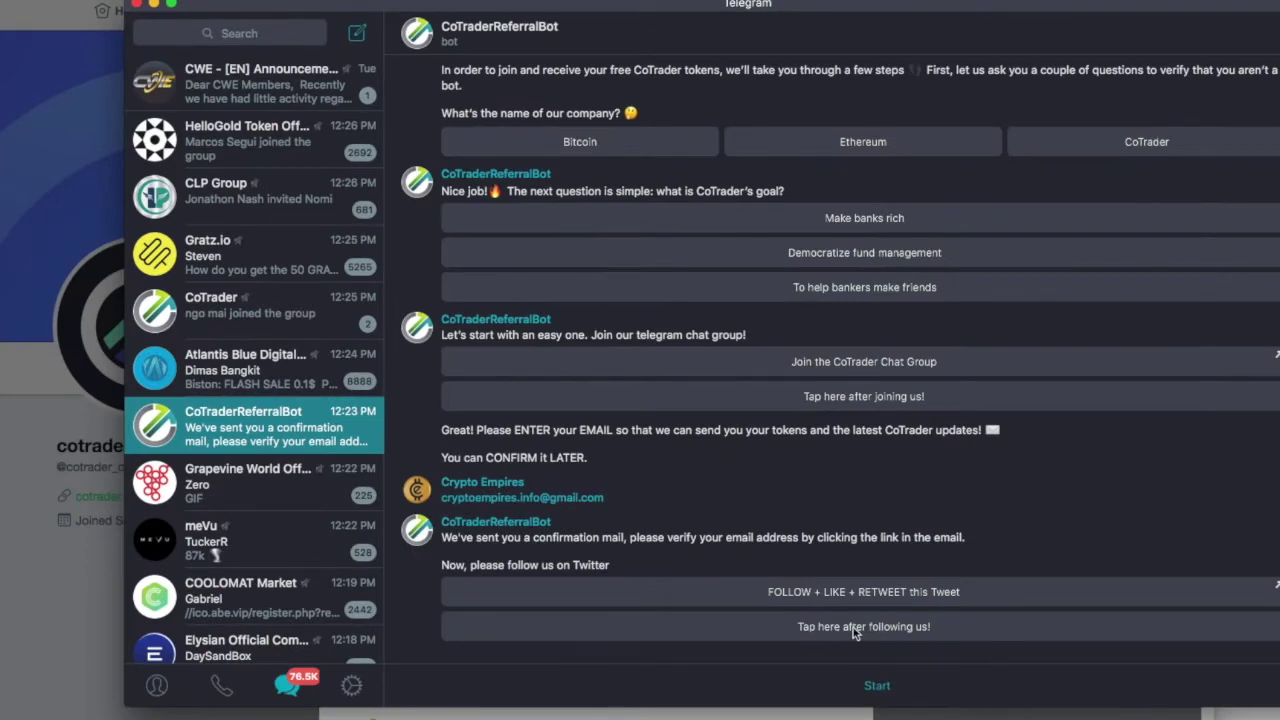
Tell the bot the Twitter follow is done, then bring up the 'Social Media sign up' sheet.
left_click(853, 627)
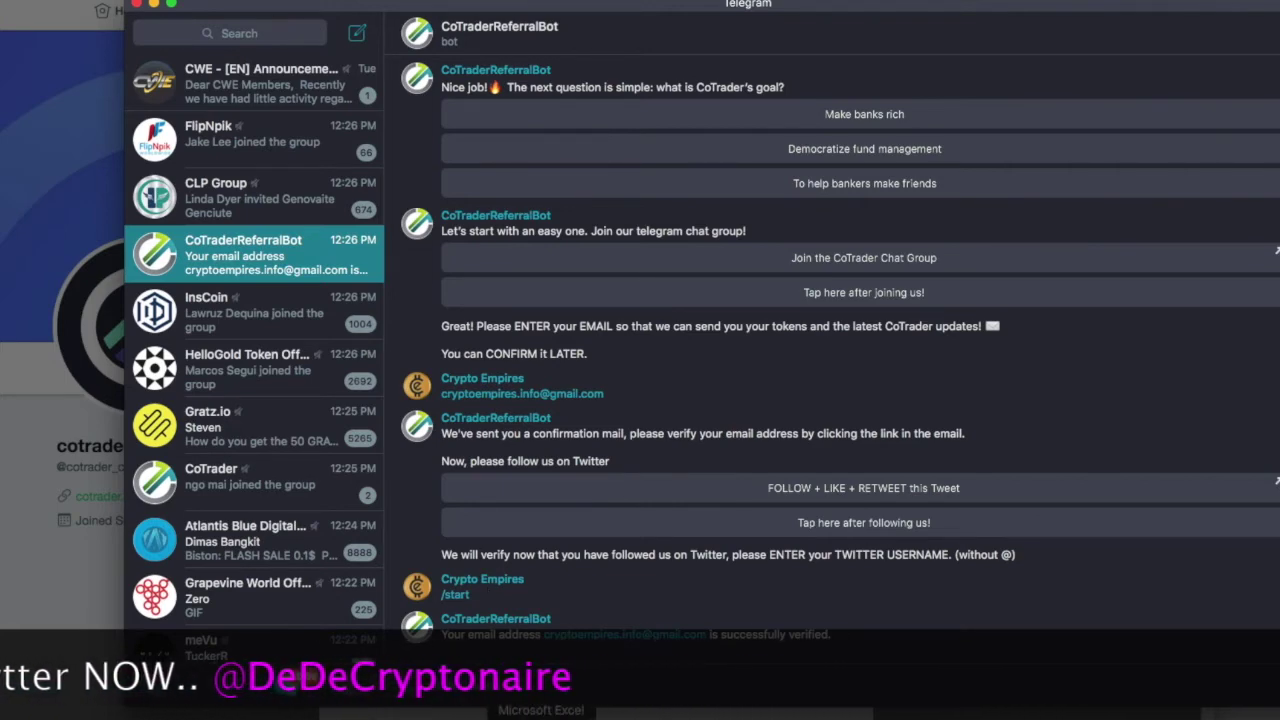
left_click(541, 716)
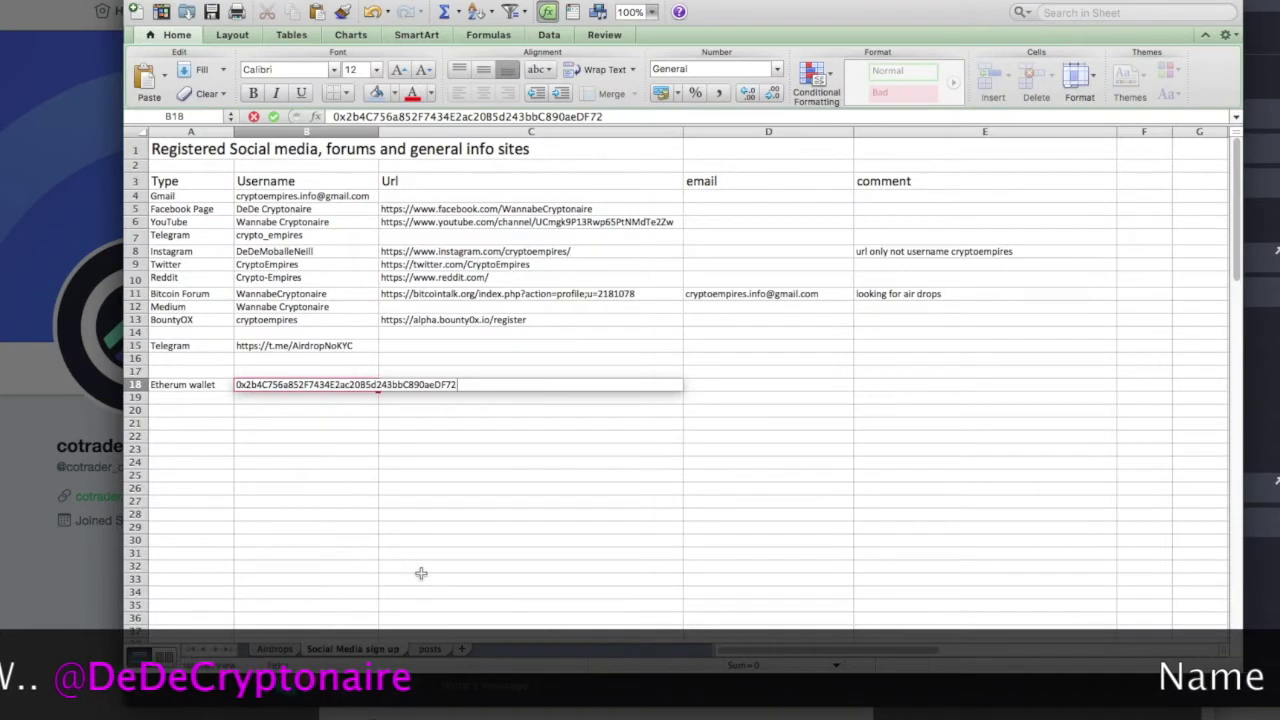
Copy the Twitter username CryptoEmpires from cell B9 into the bot chat's message field.
scroll(539, 520, "right", 1)
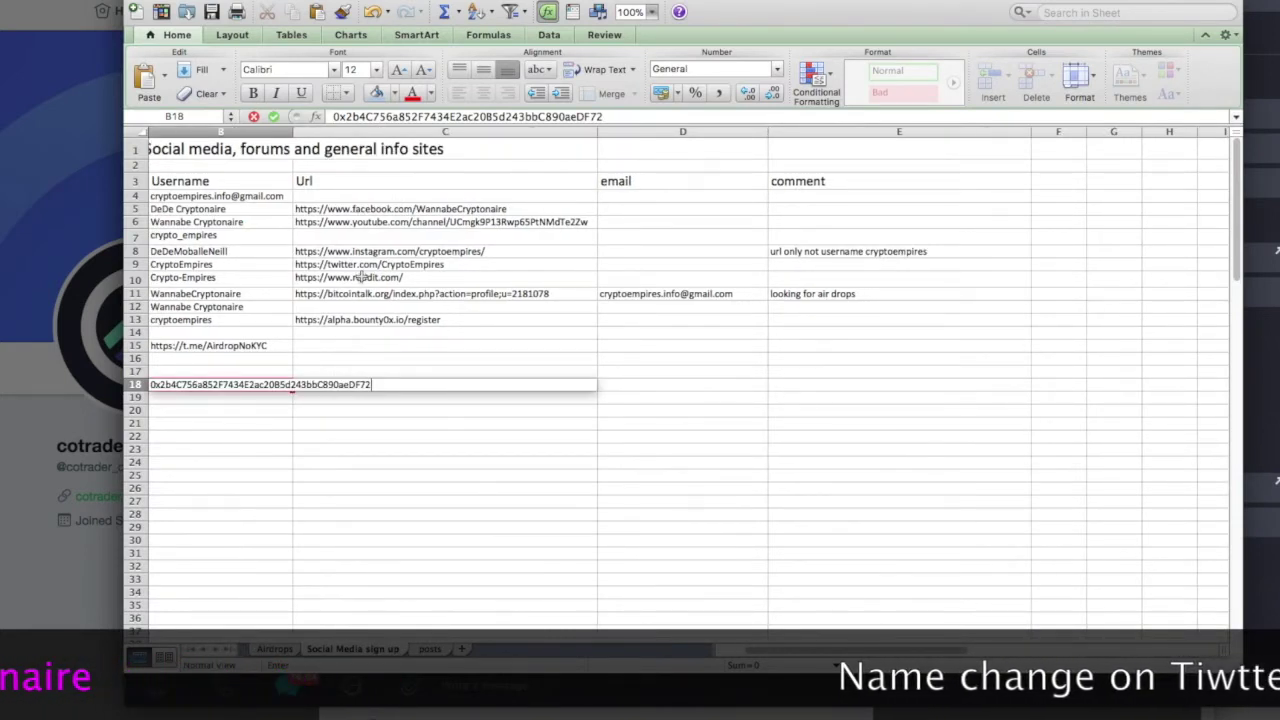
left_click(680, 697)
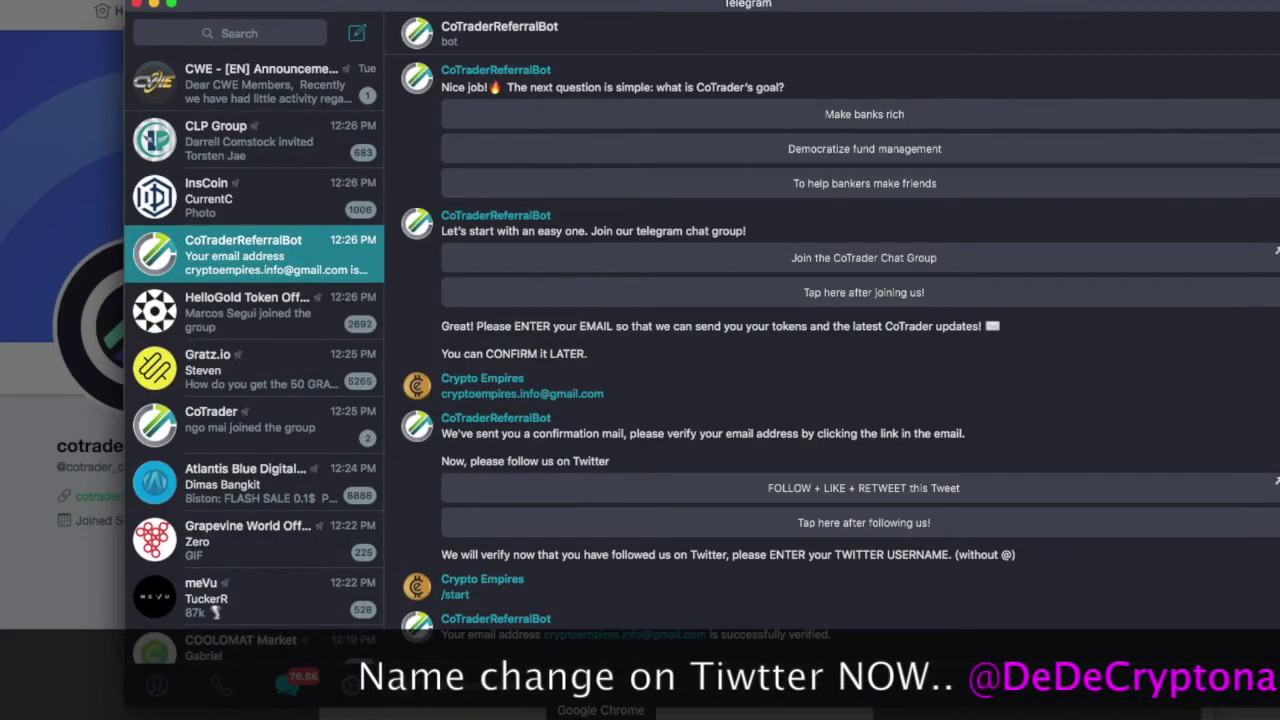
key("super+Tab")
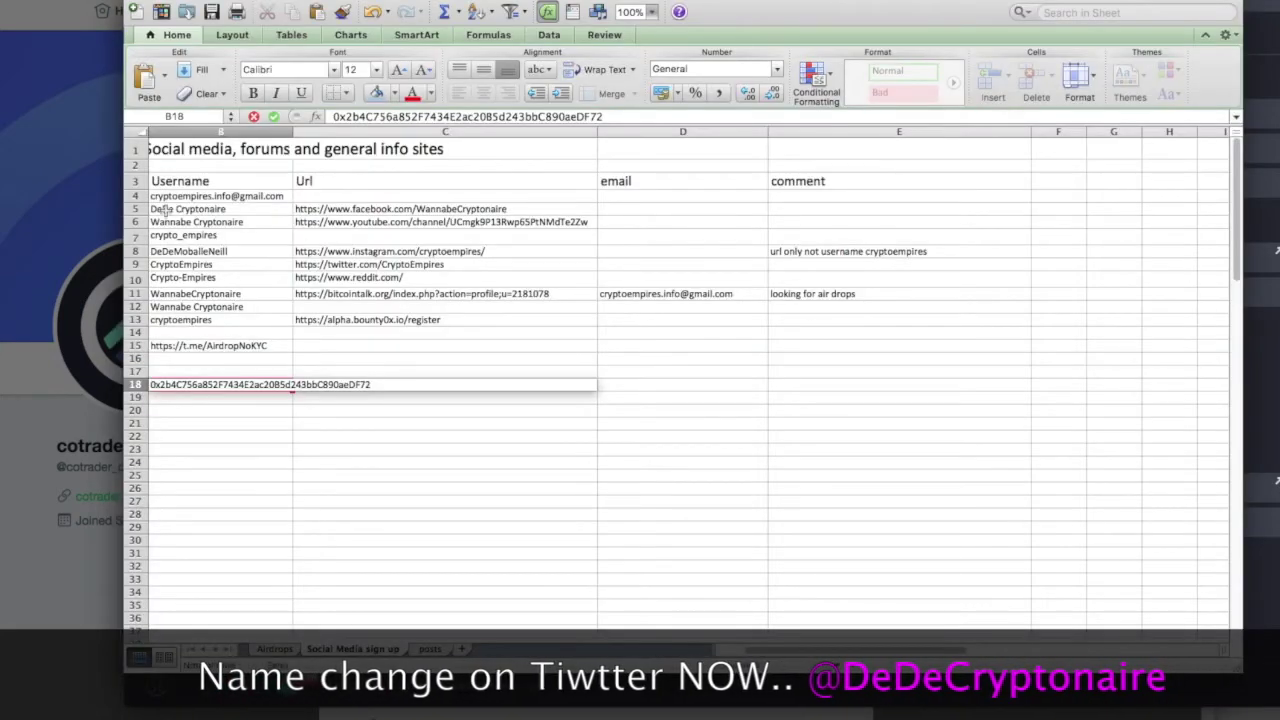
scroll(240, 264, "left", 2)
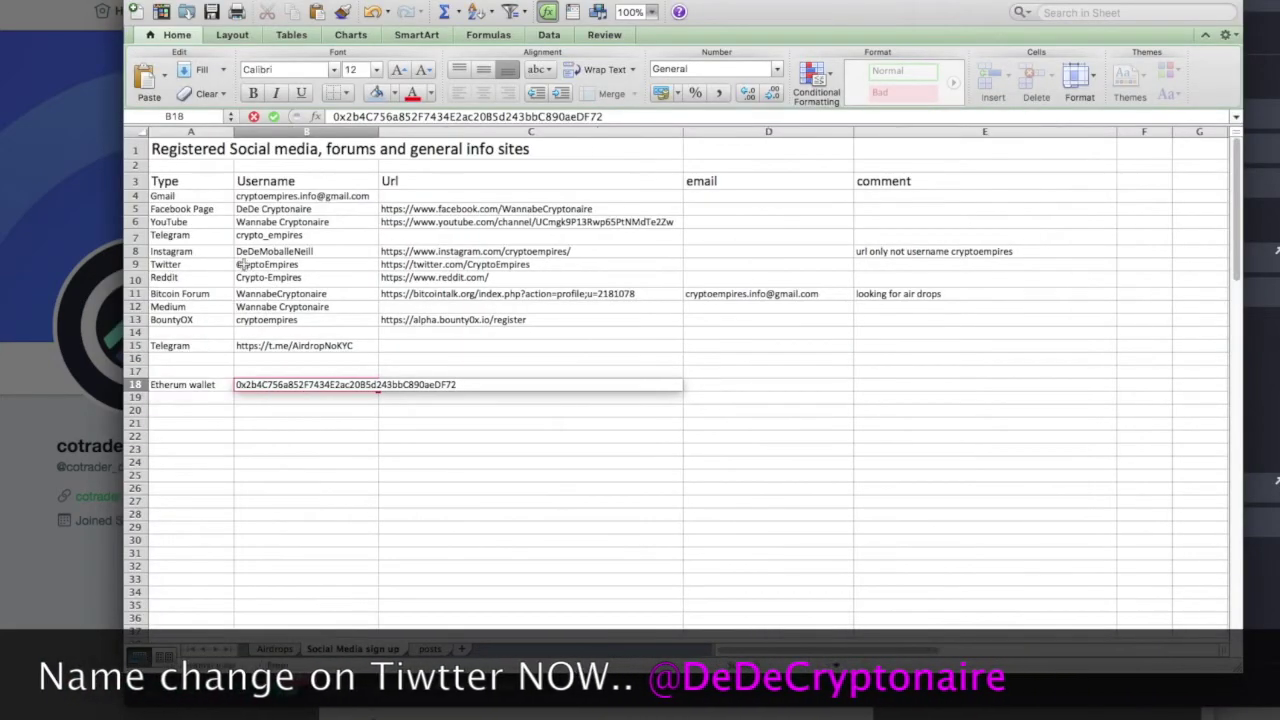
left_click(240, 264)
double_click(294, 264)
right_click(294, 264)
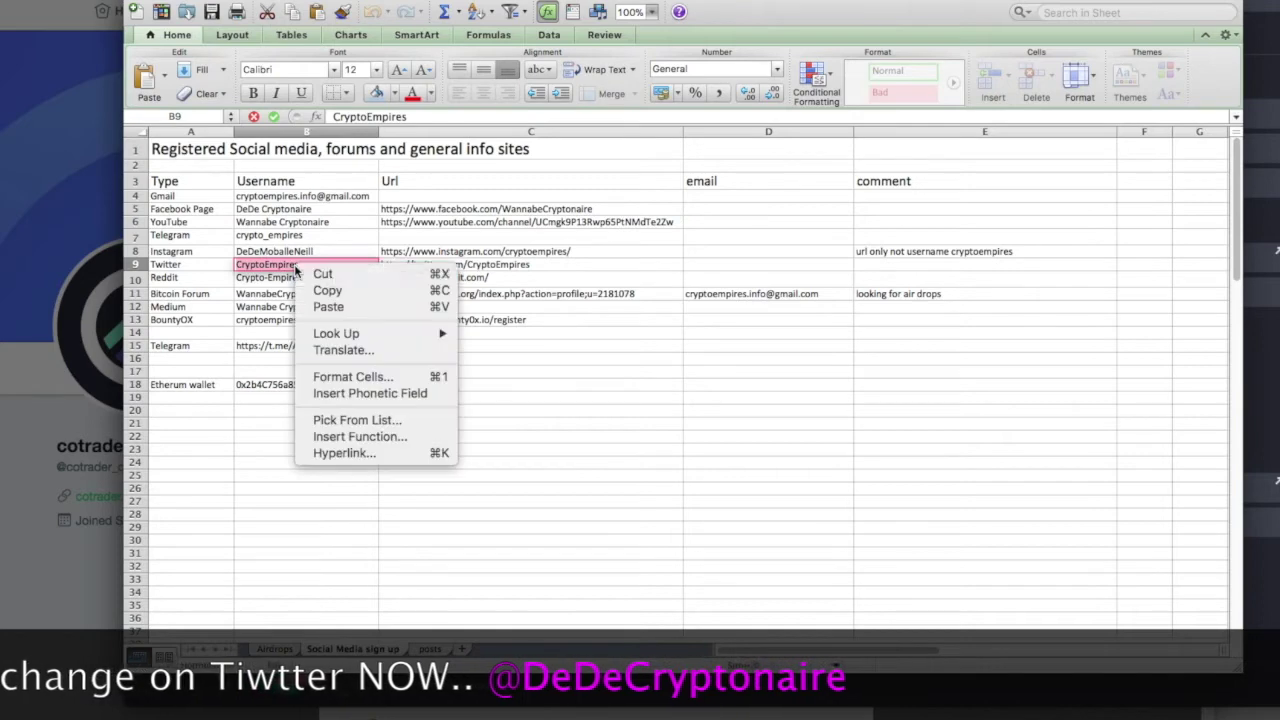
left_click(328, 289)
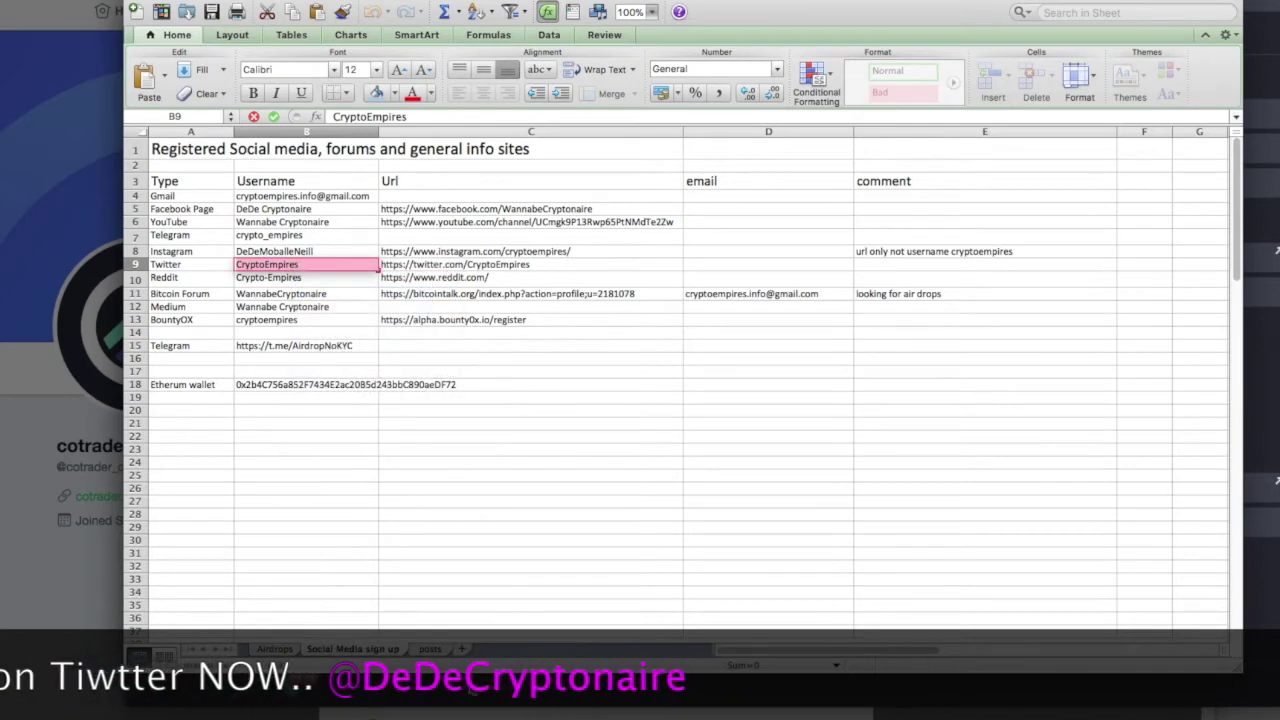
left_click(469, 686)
right_click(471, 687)
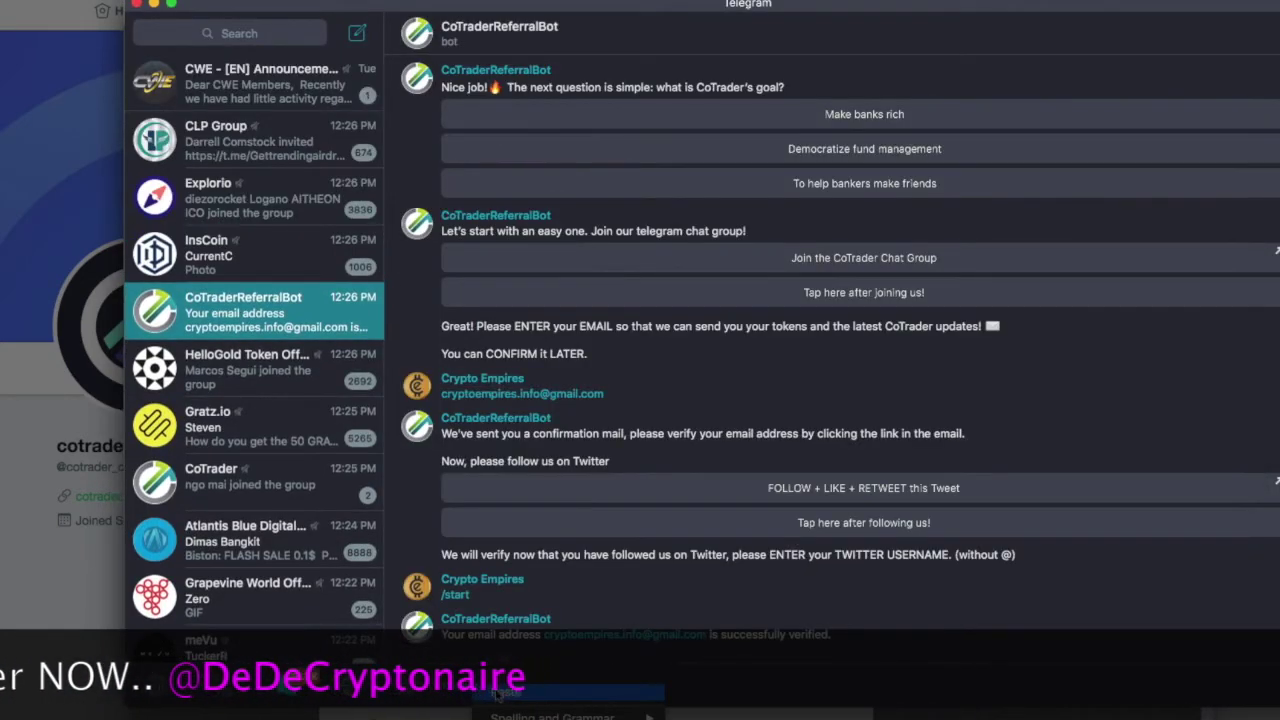
left_click(500, 692)
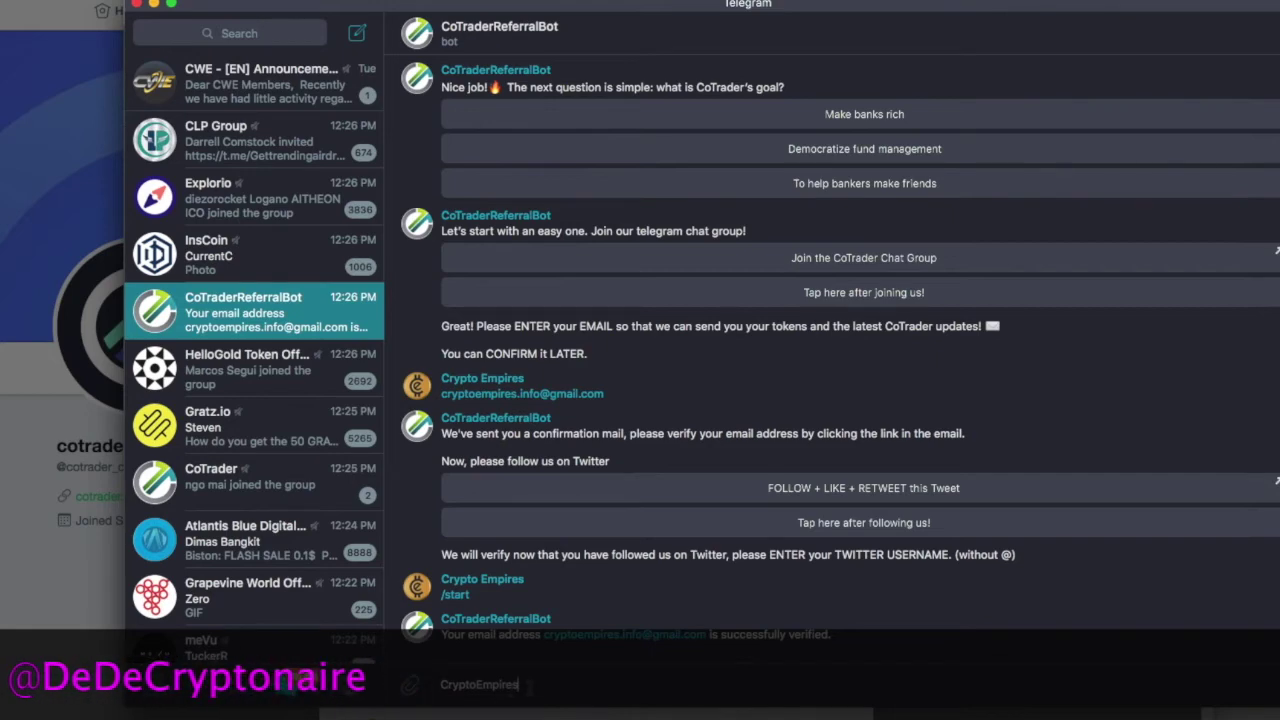
Send the username CryptoEmpires to the bot and open CoTrader's Facebook page to like it.
key("Return")
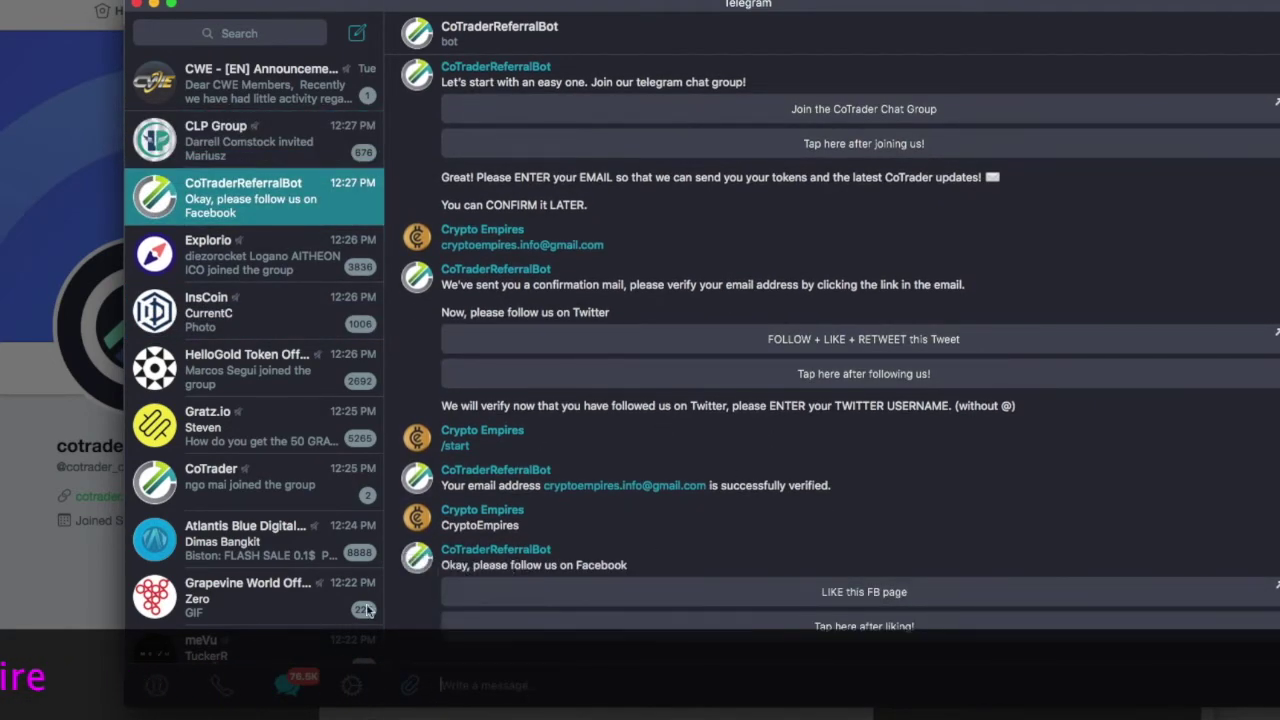
left_click(858, 592)
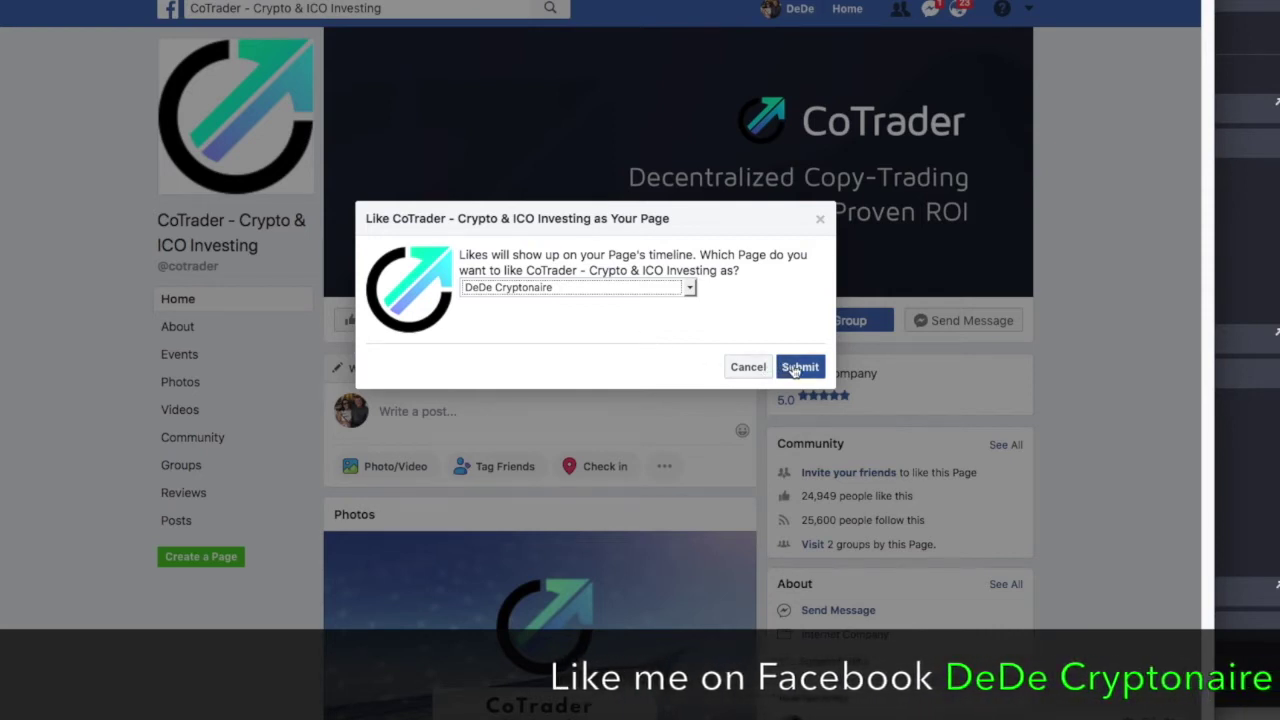
Submit the Facebook like for the CoTrader page and confirm it to the Telegram bot.
left_click(795, 367)
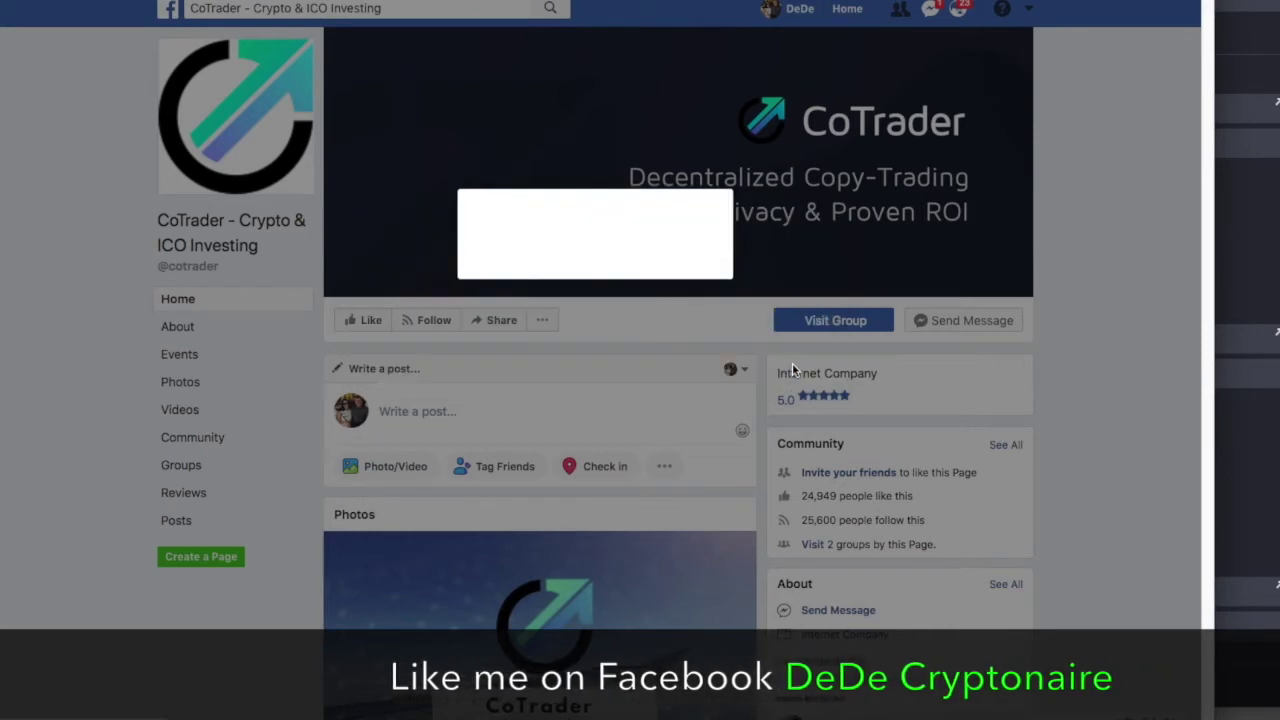
left_click(802, 352)
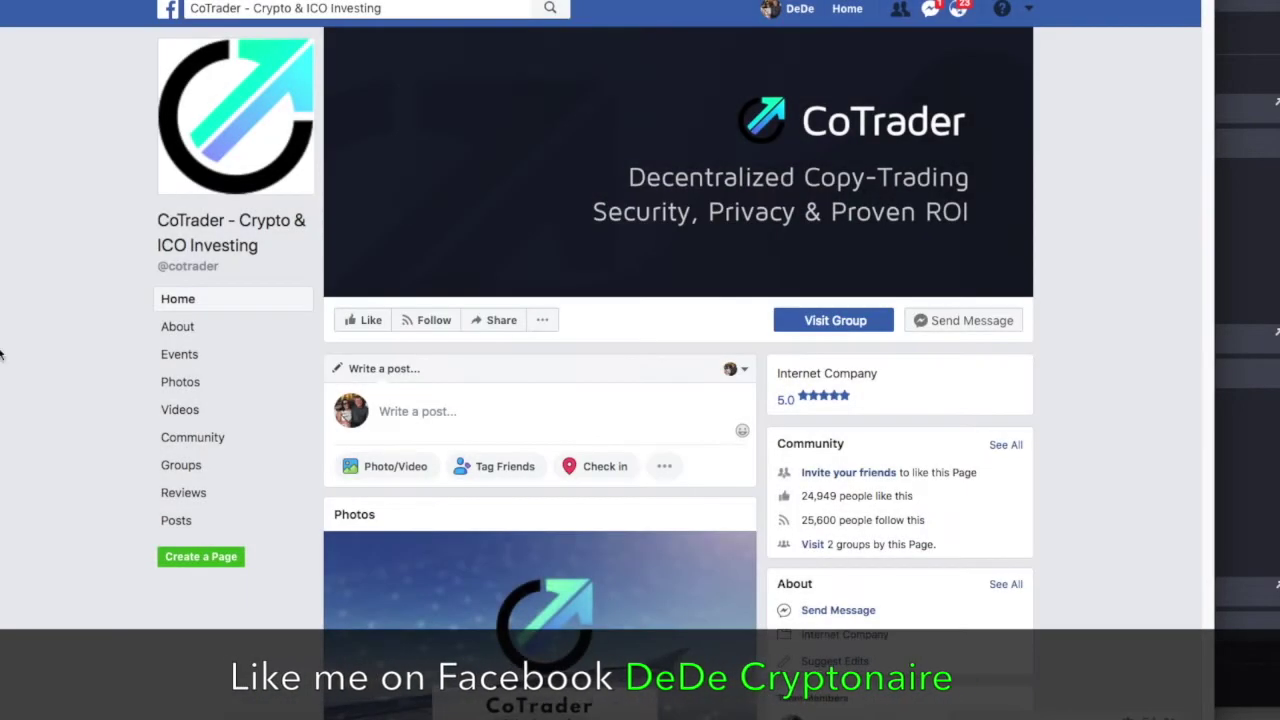
left_click(836, 717)
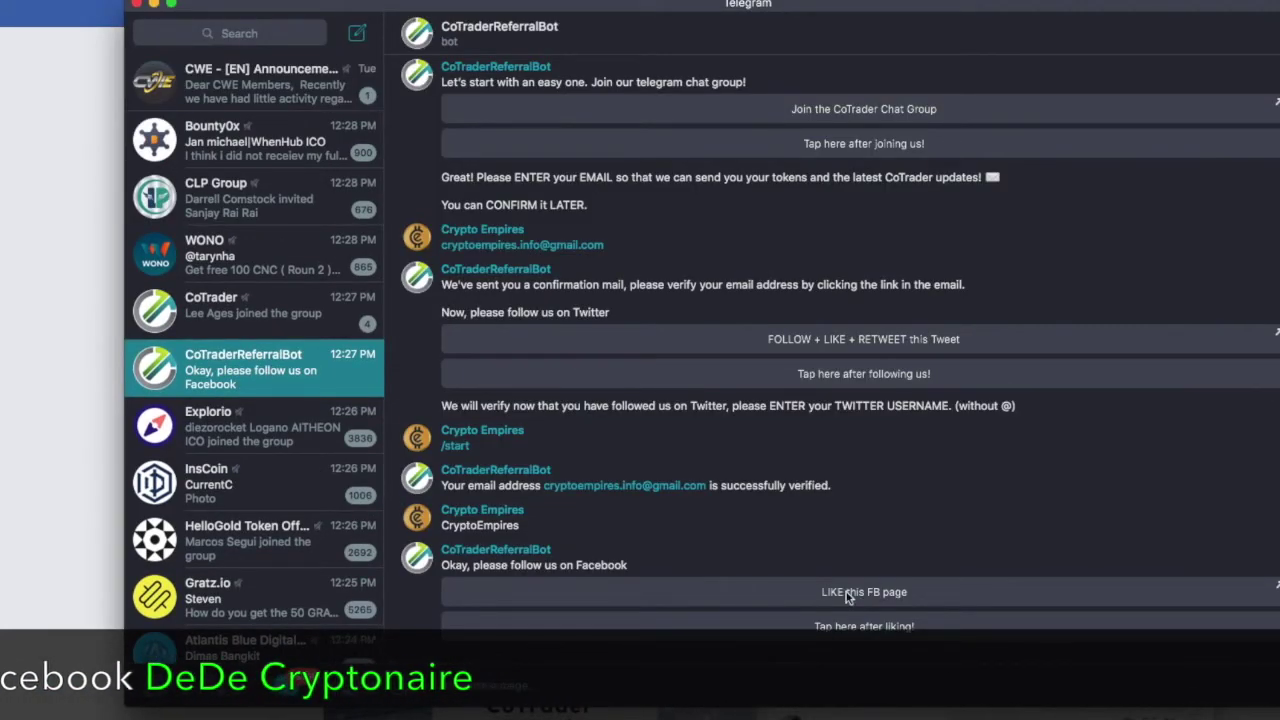
left_click(857, 631)
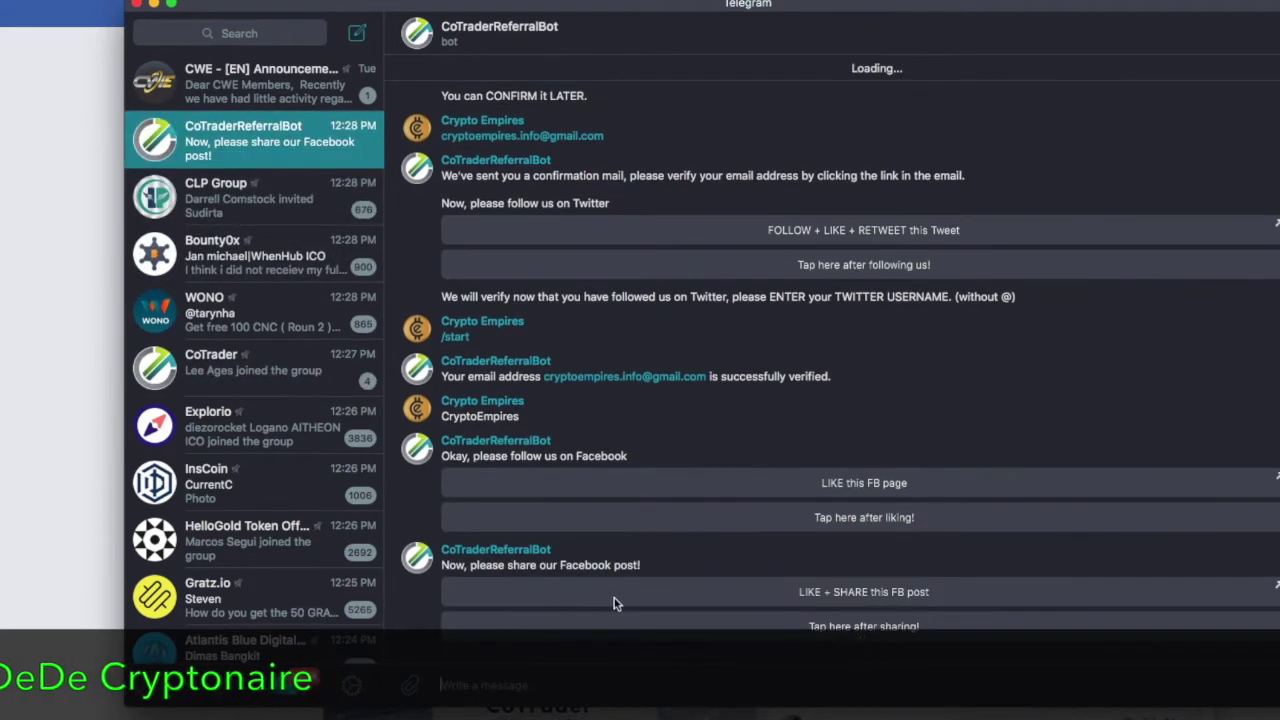
Open the CoTrader bounty-program Facebook post from the bot and like it.
left_click(868, 592)
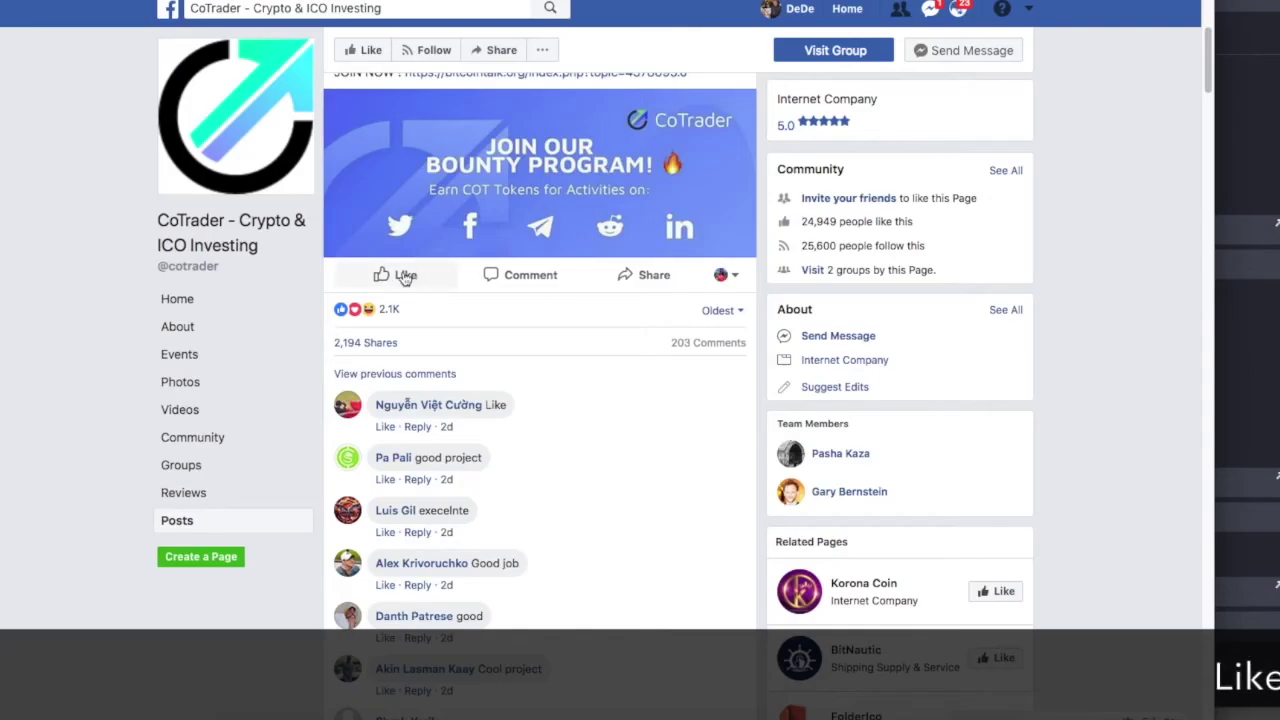
left_click(403, 276)
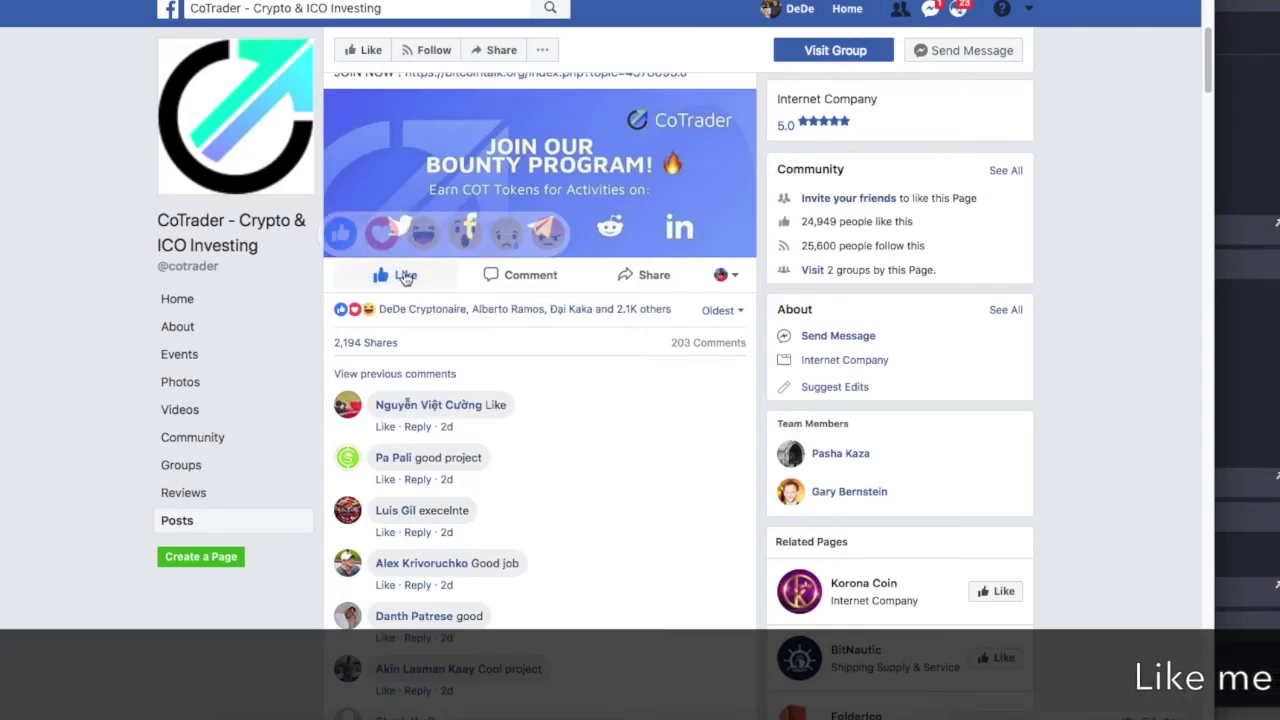
left_click(836, 718)
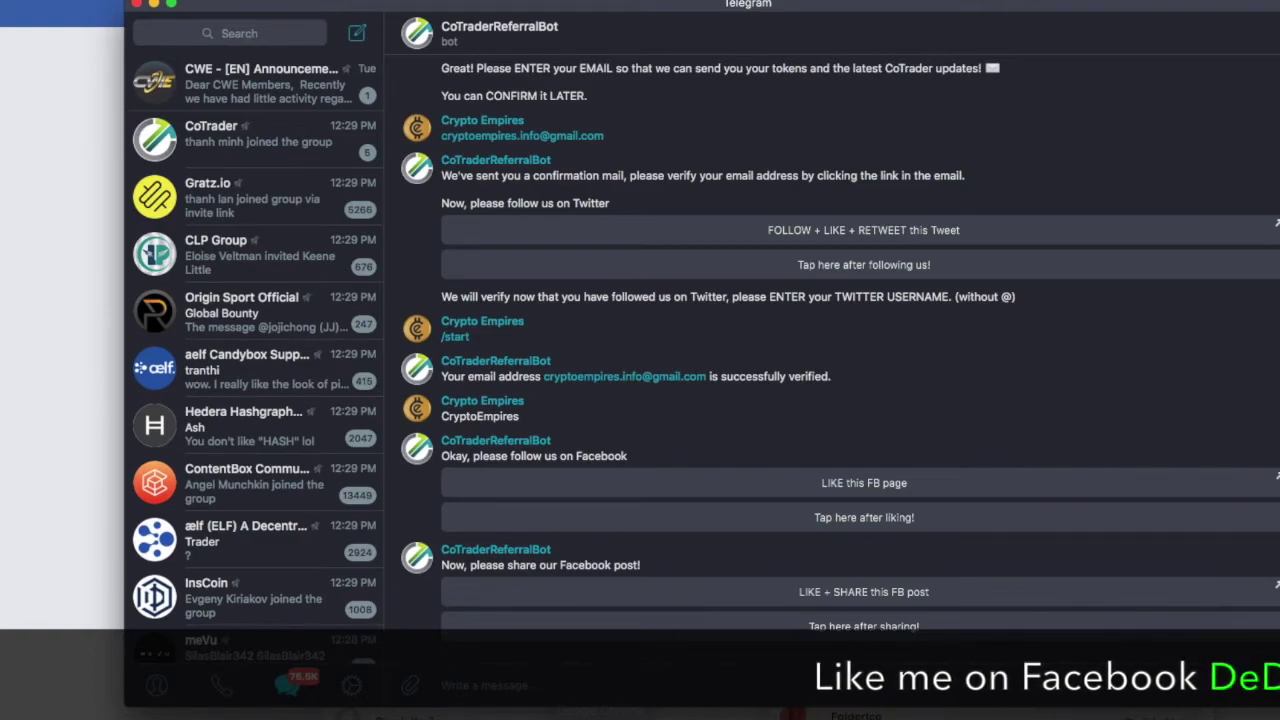
left_click(38, 568)
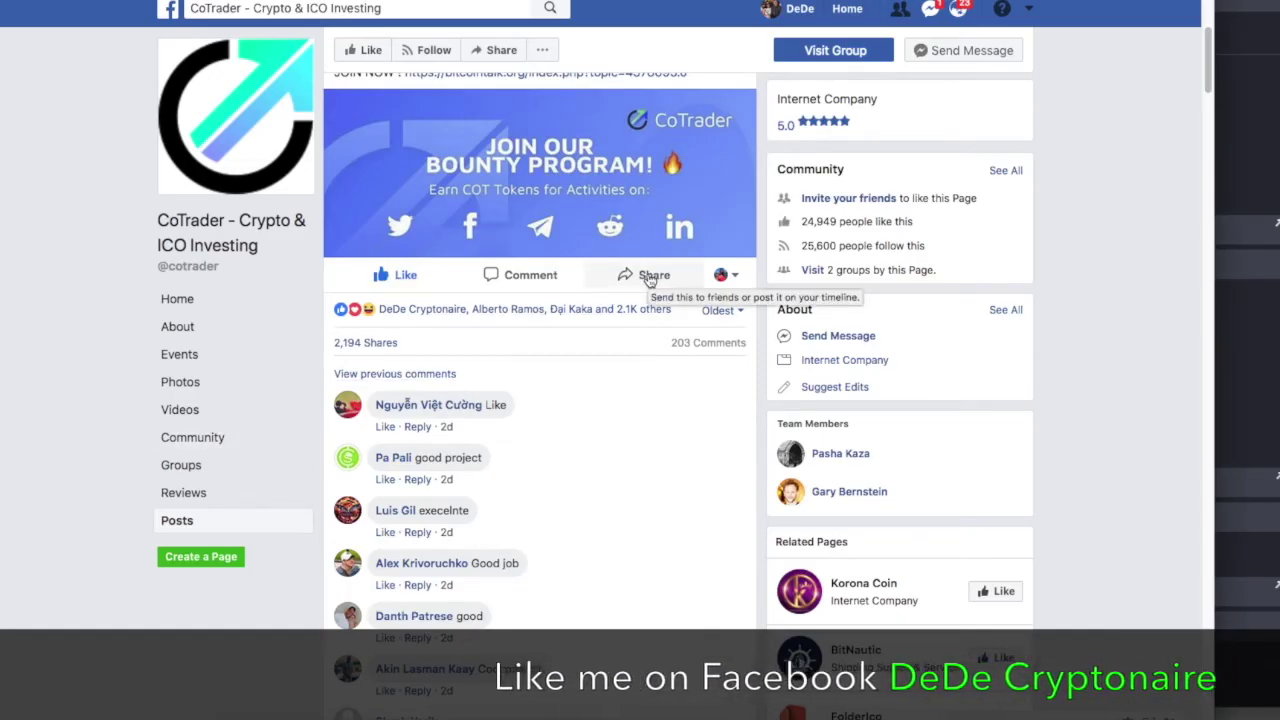
Share the bounty-program post to the managed Page and return to the bot chat.
left_click(649, 278)
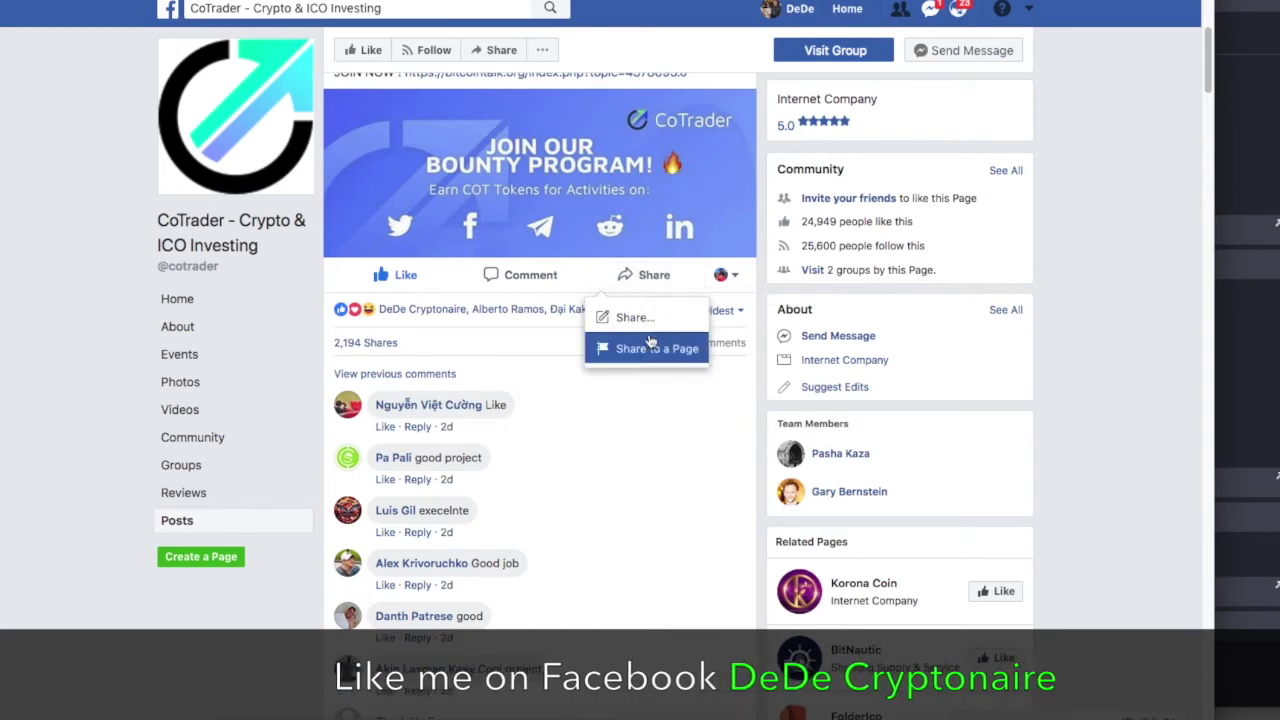
left_click(648, 349)
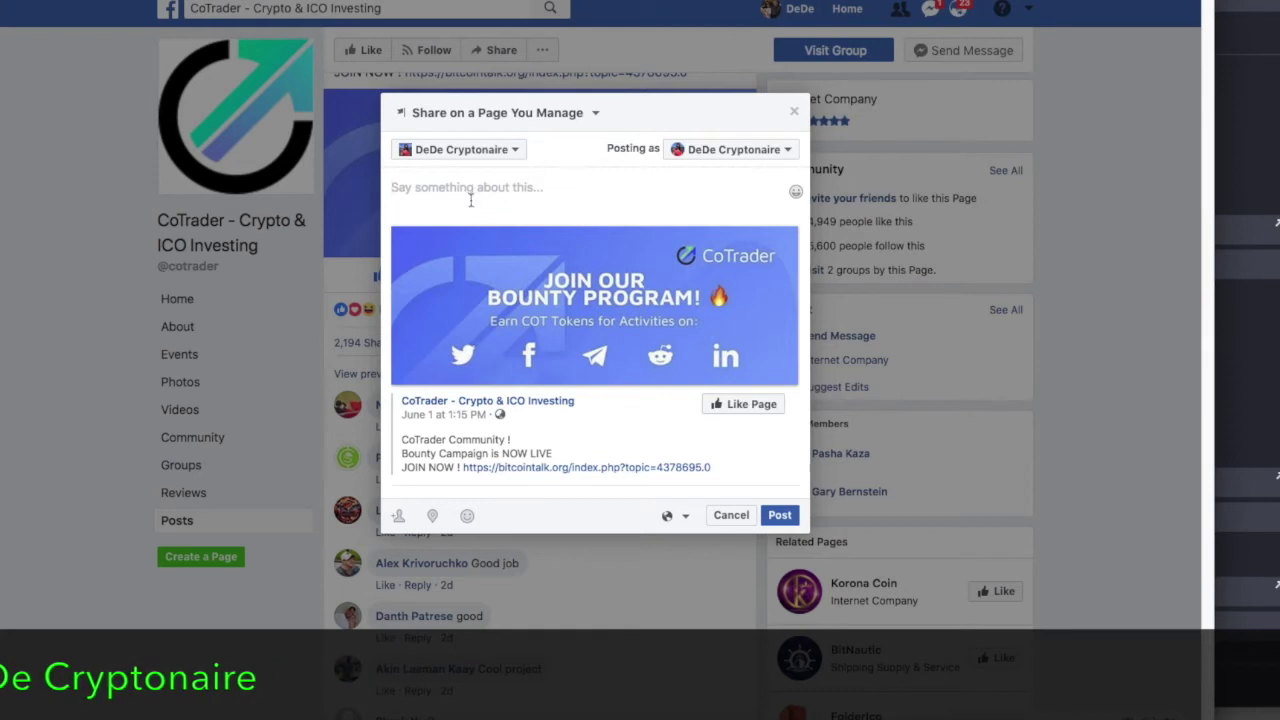
left_click(780, 516)
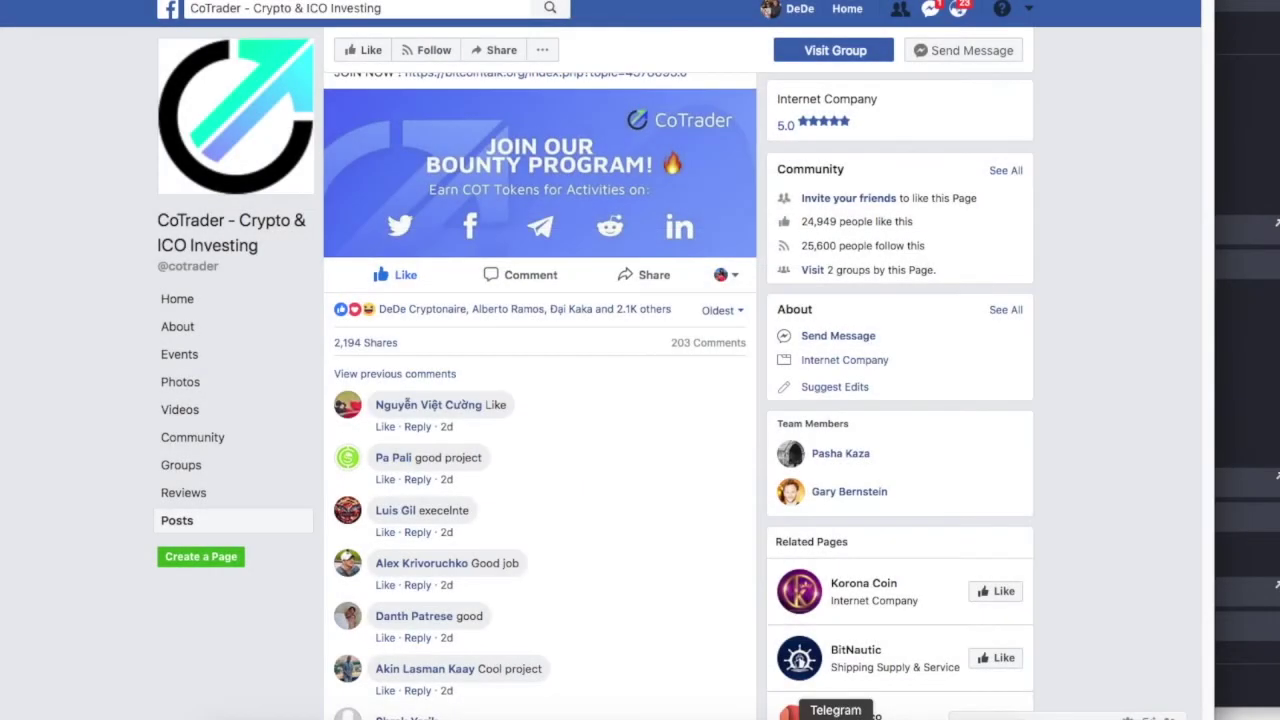
left_click(837, 718)
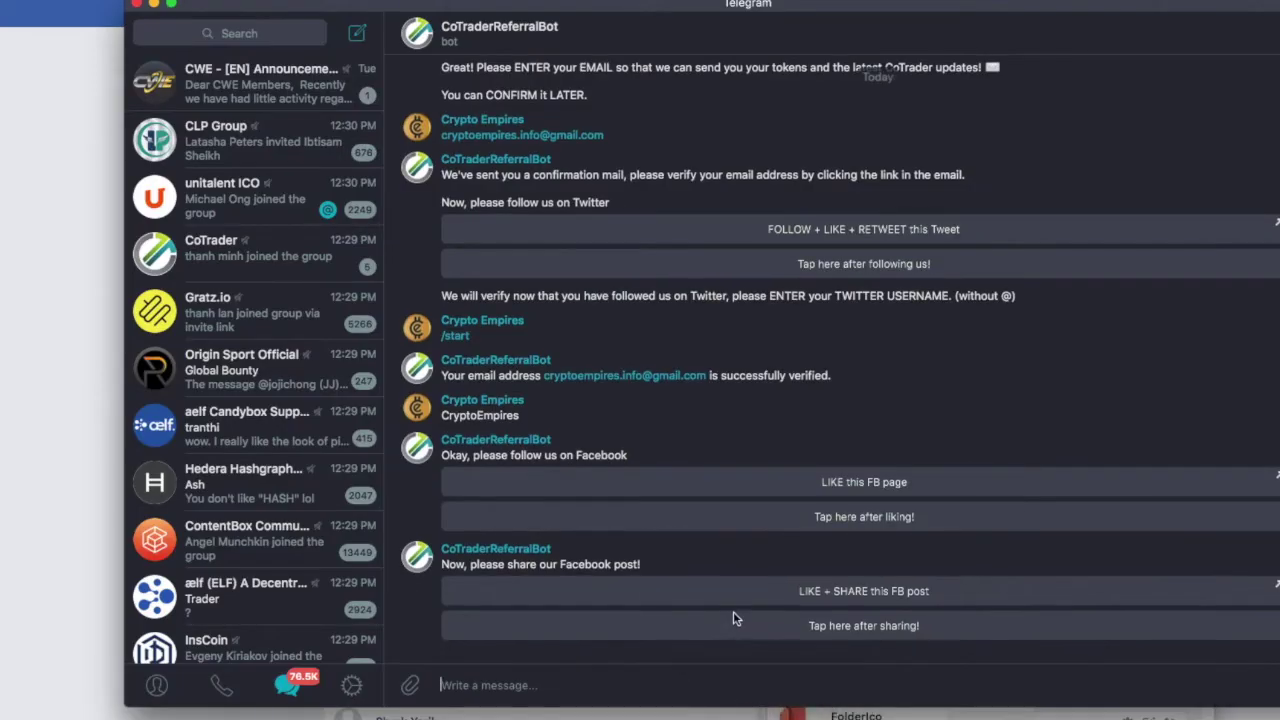
Confirm the Facebook share to the bot and like the CoTrader demo video on YouTube.
left_click(876, 630)
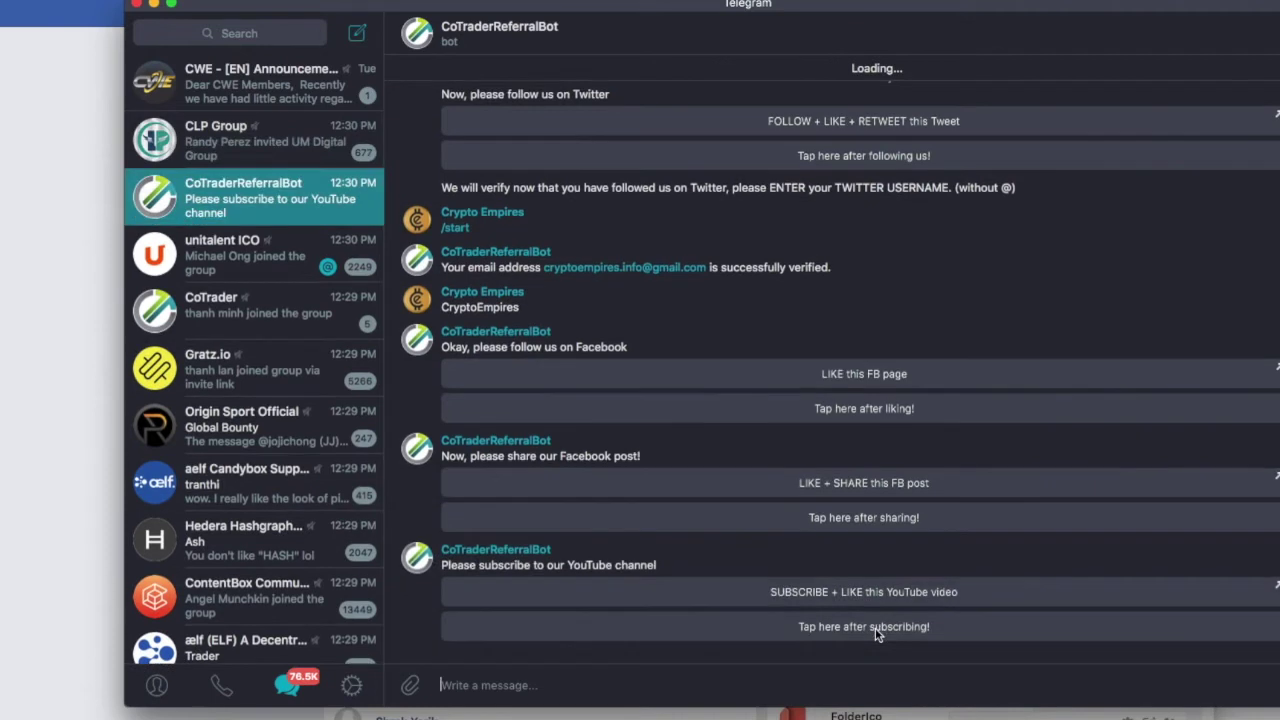
left_click(800, 596)
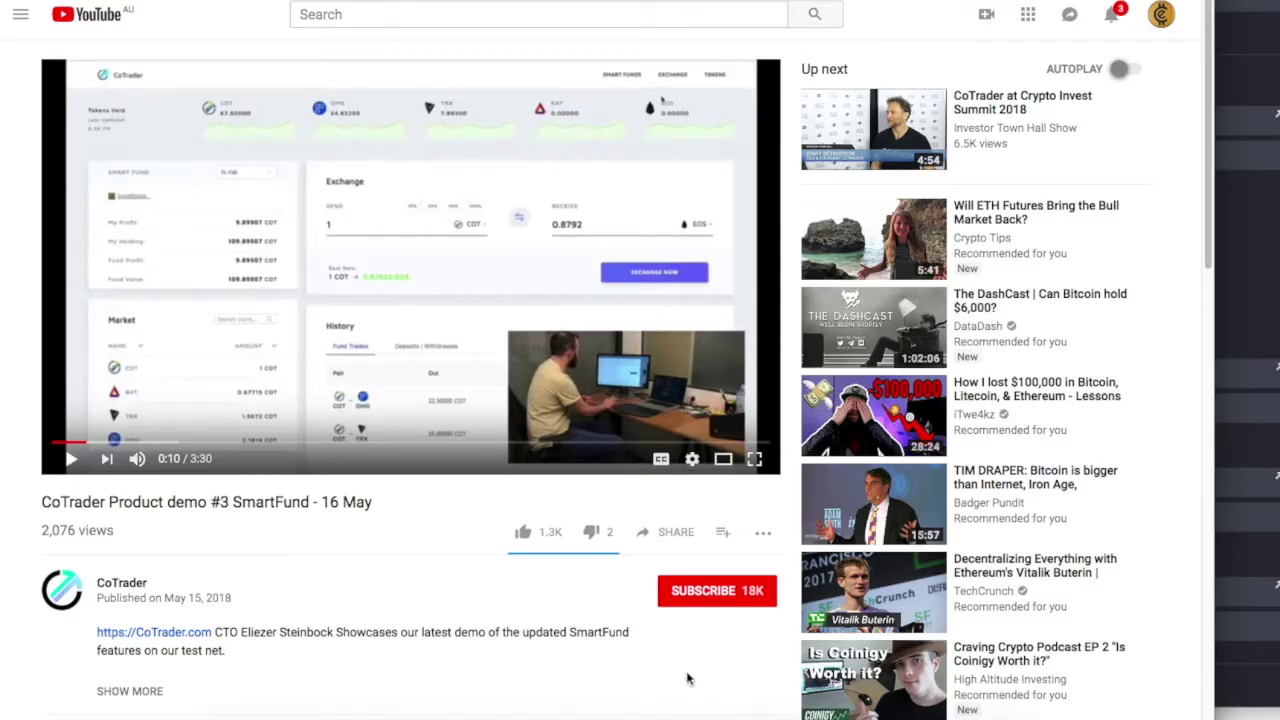
left_click(522, 531)
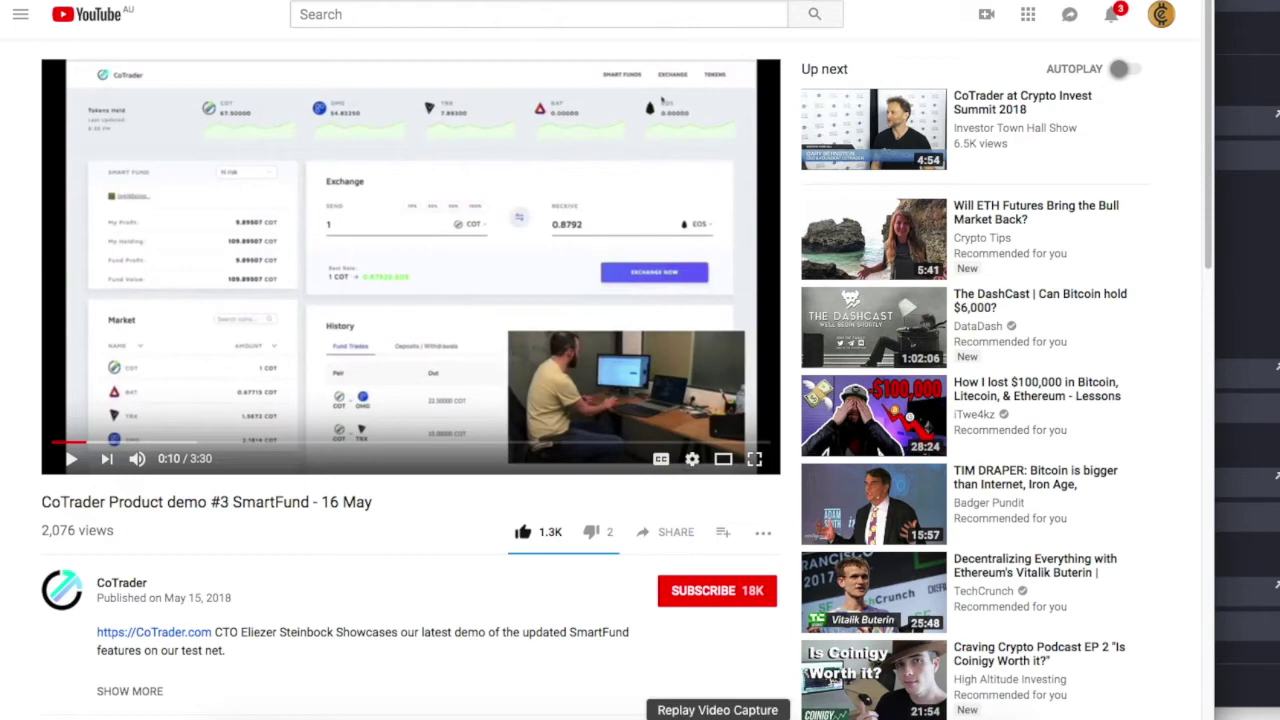
left_click(835, 719)
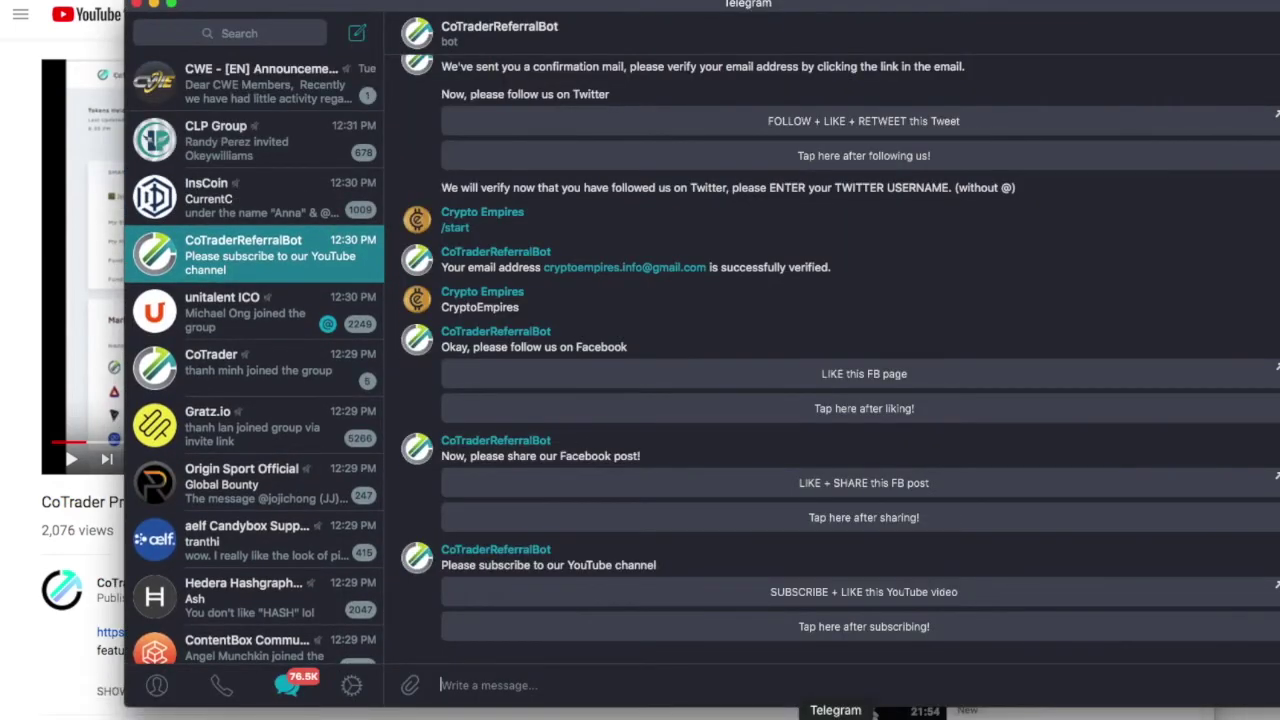
Subscribe to the CoTrader YouTube channel and report the subscription to the bot.
left_click(45, 688)
left_click(719, 605)
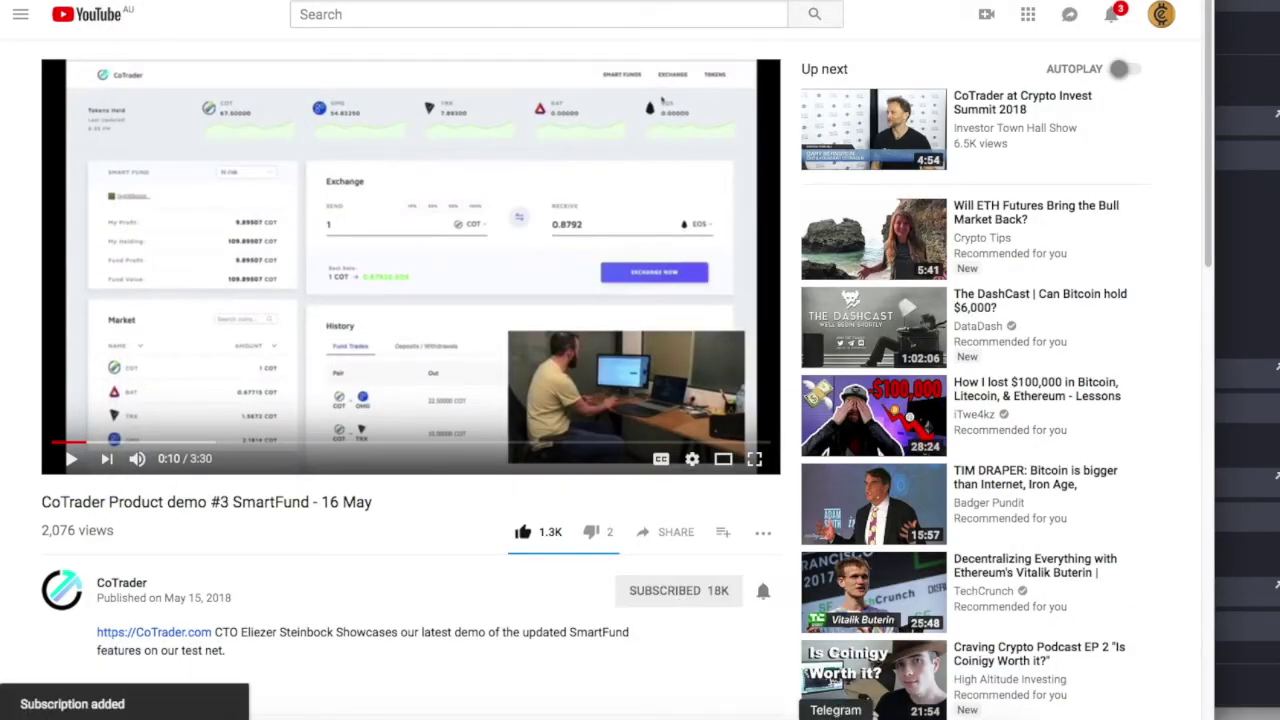
left_click(835, 716)
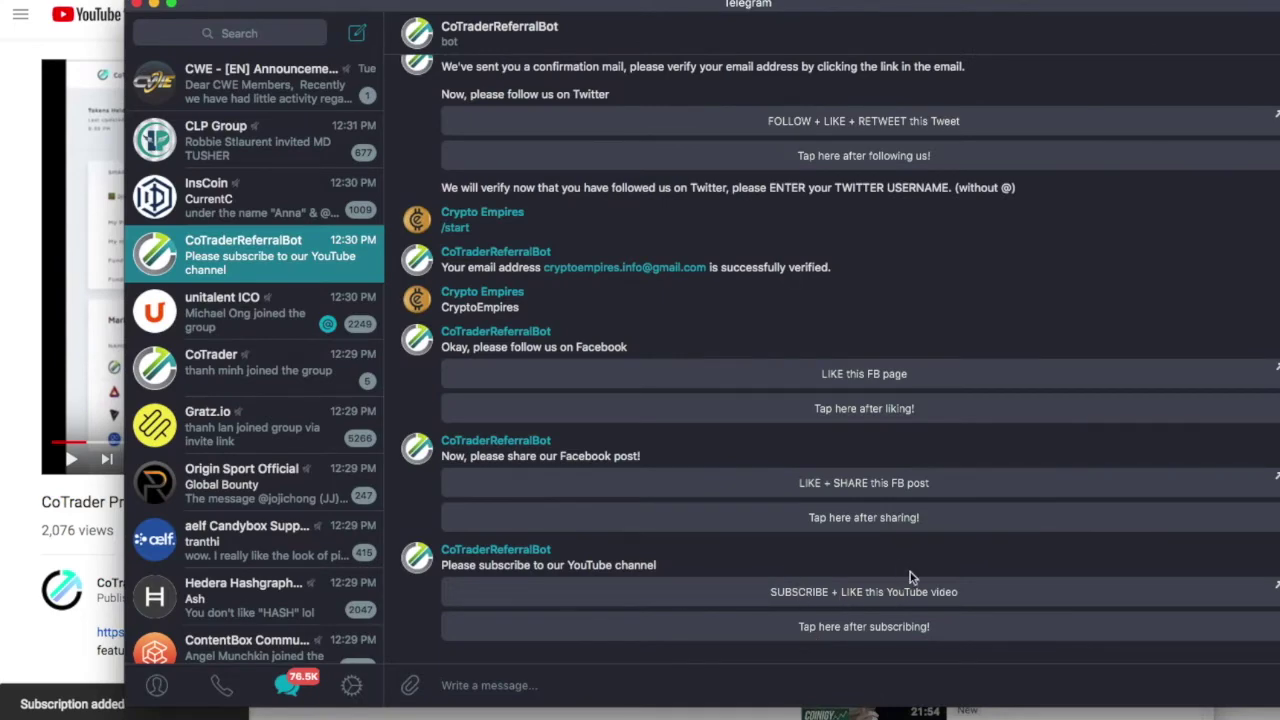
left_click(27, 534)
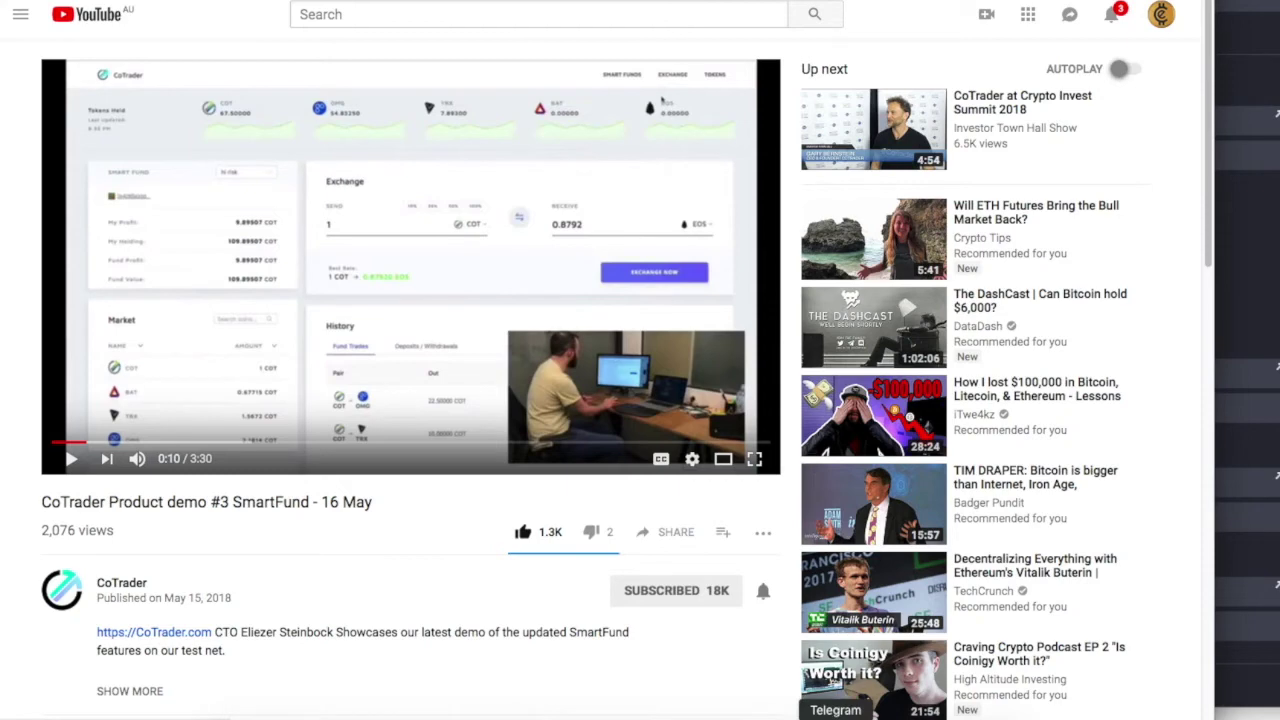
left_click(835, 716)
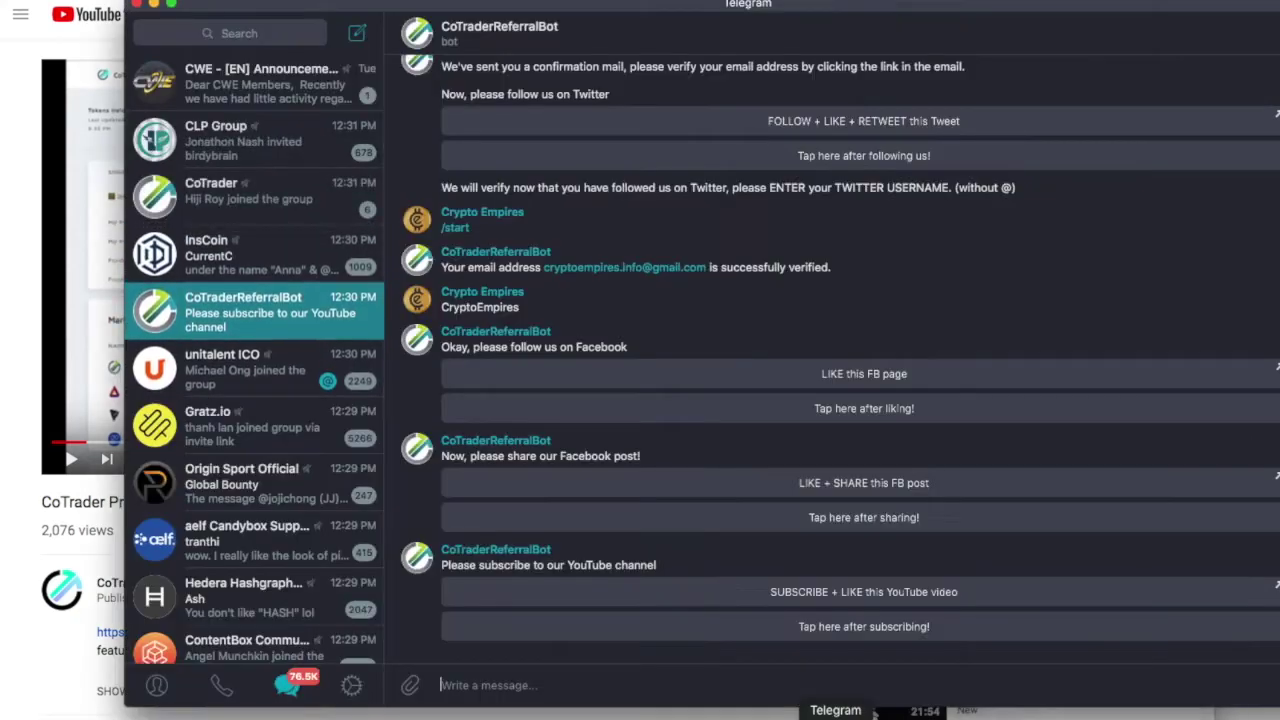
left_click(825, 628)
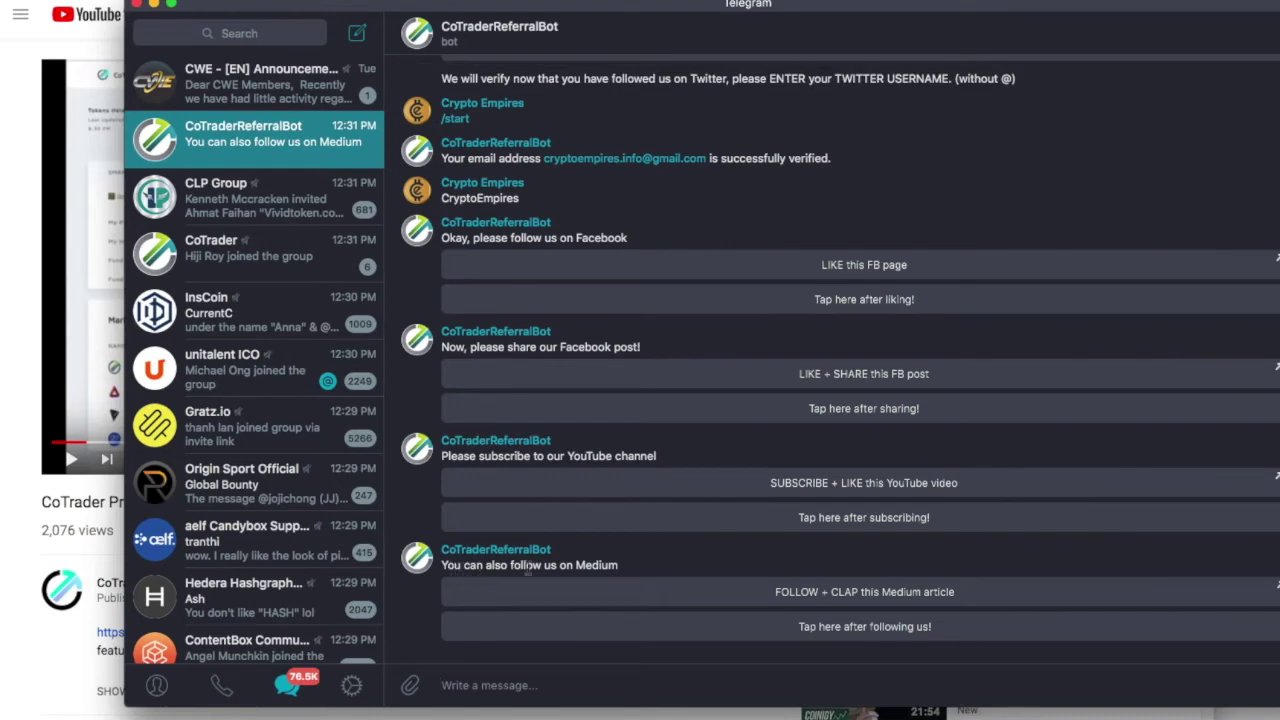
Follow CoTrader Team on Medium, clap the article twice, and report the follow to the bot.
left_click(825, 594)
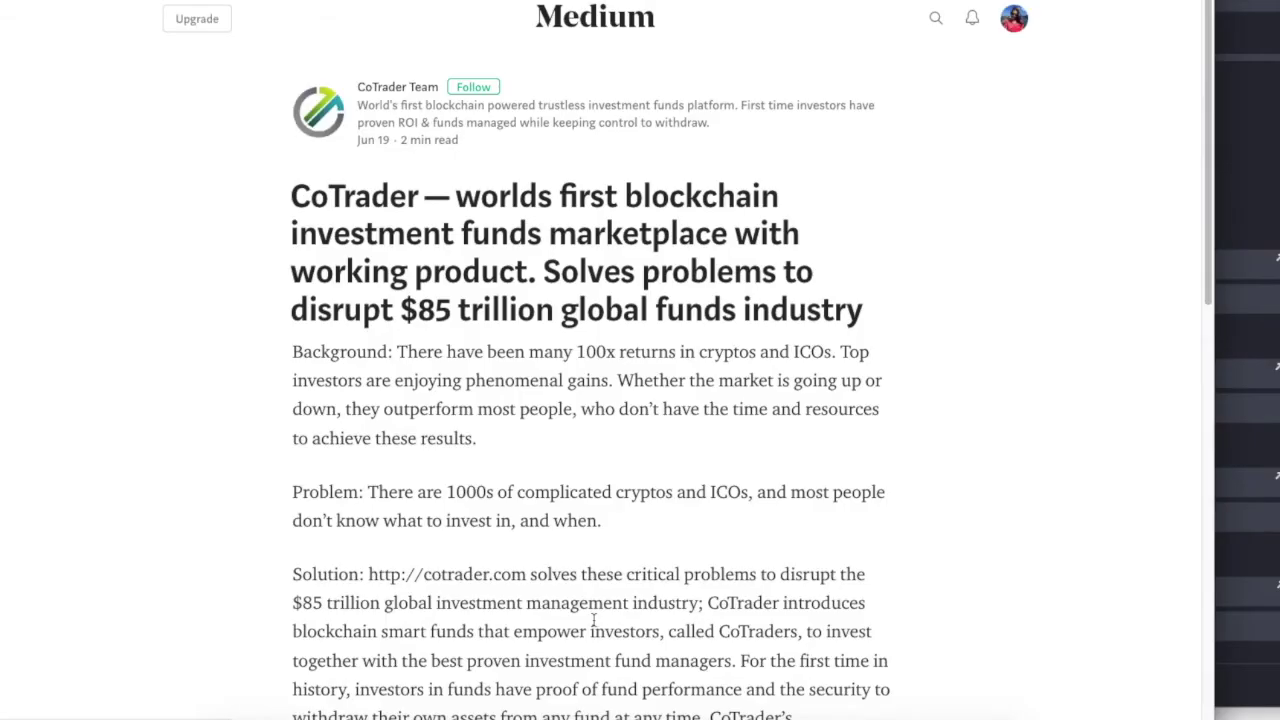
left_click(476, 88)
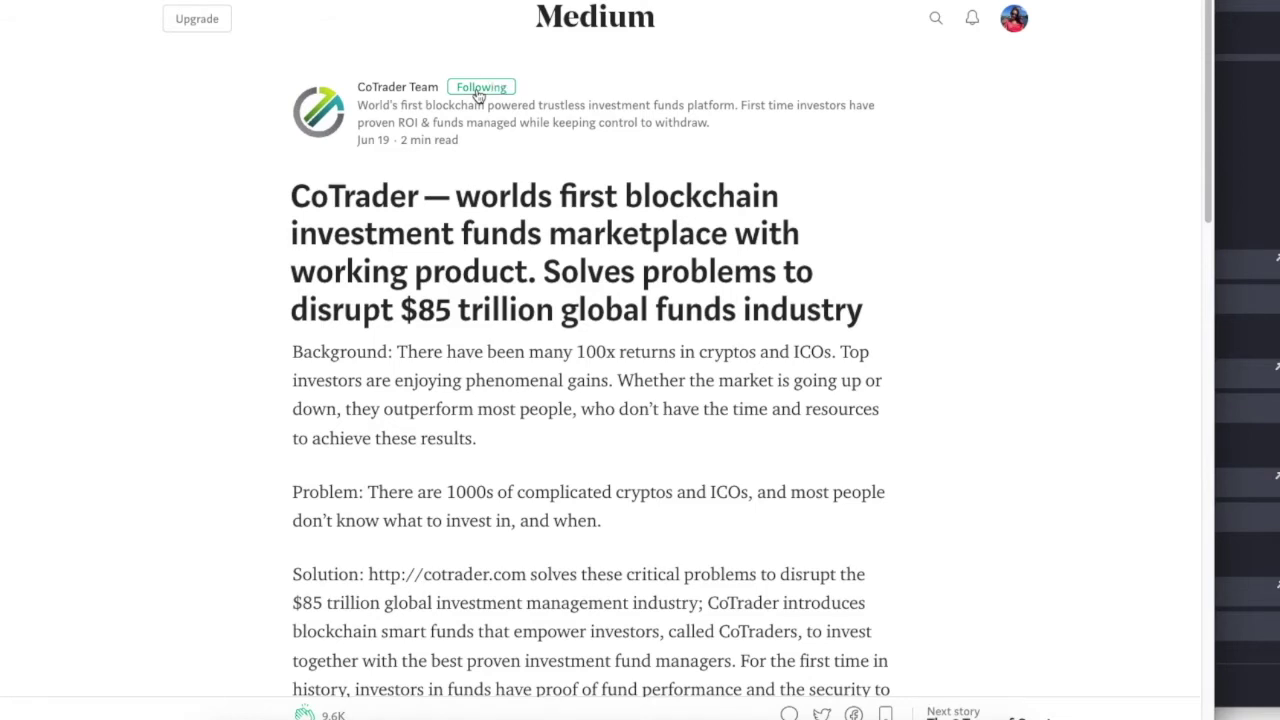
scroll(476, 336, "down", 5)
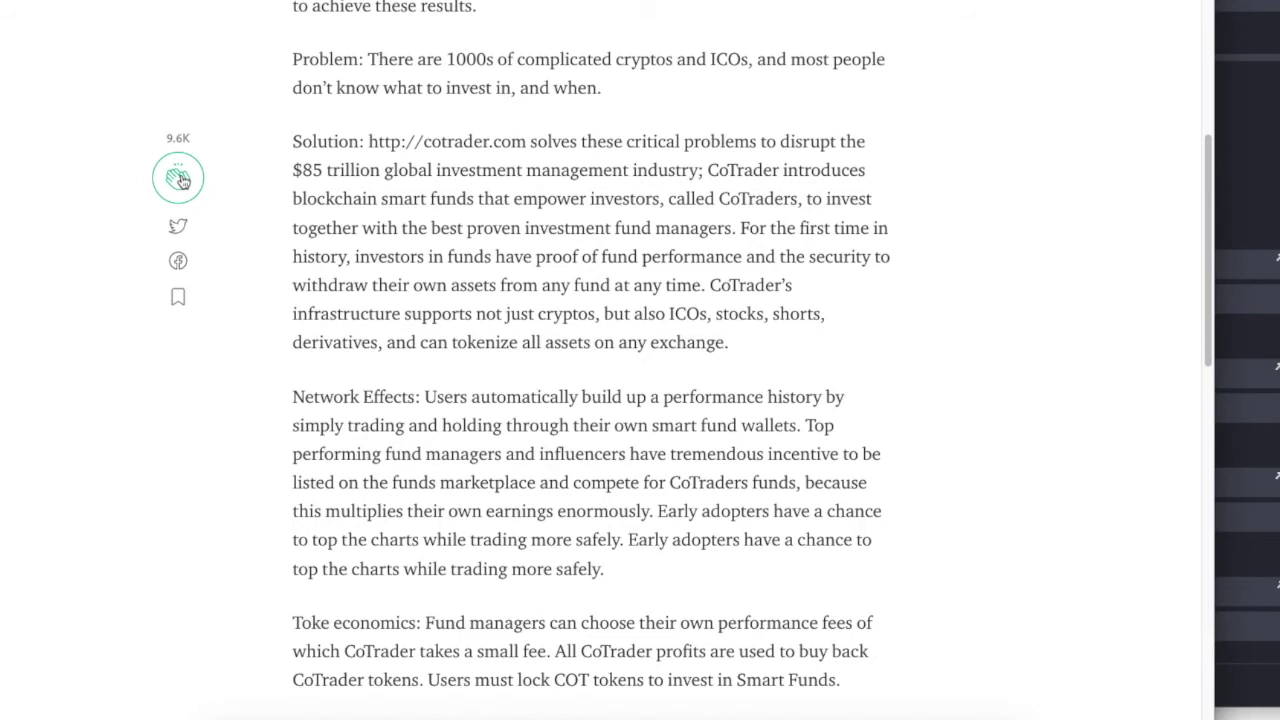
left_click(180, 179)
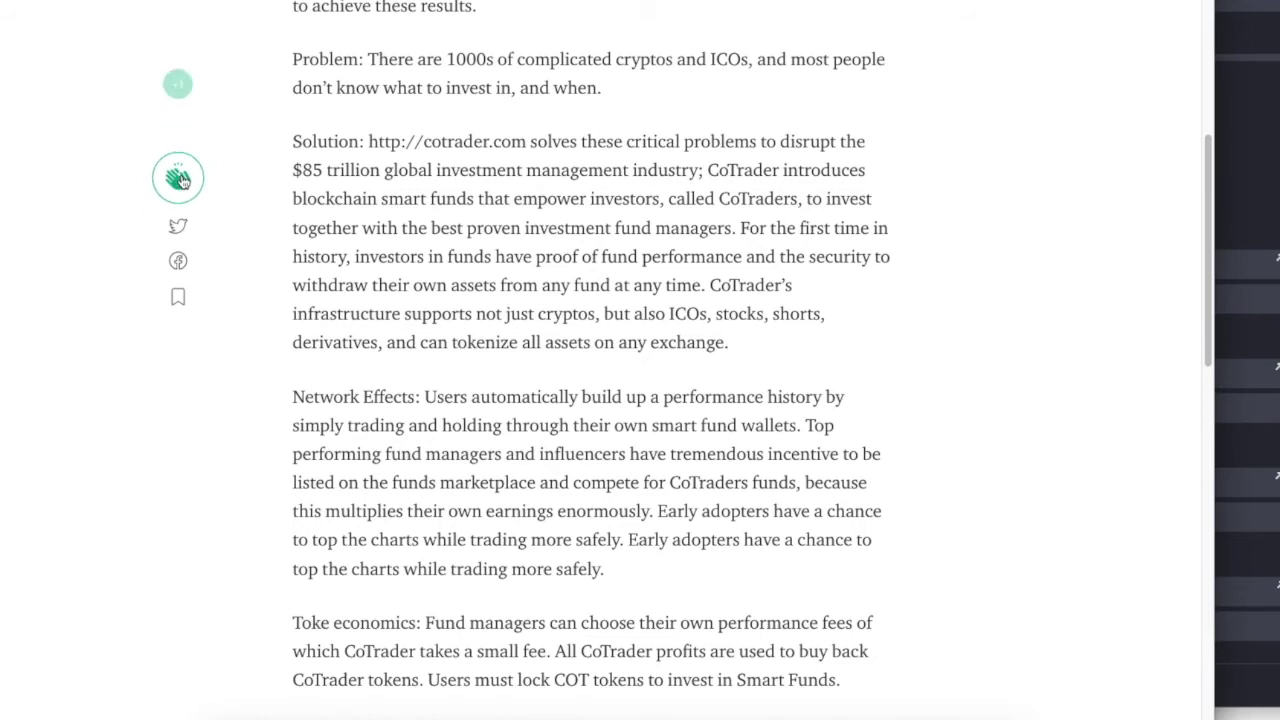
left_click(178, 178)
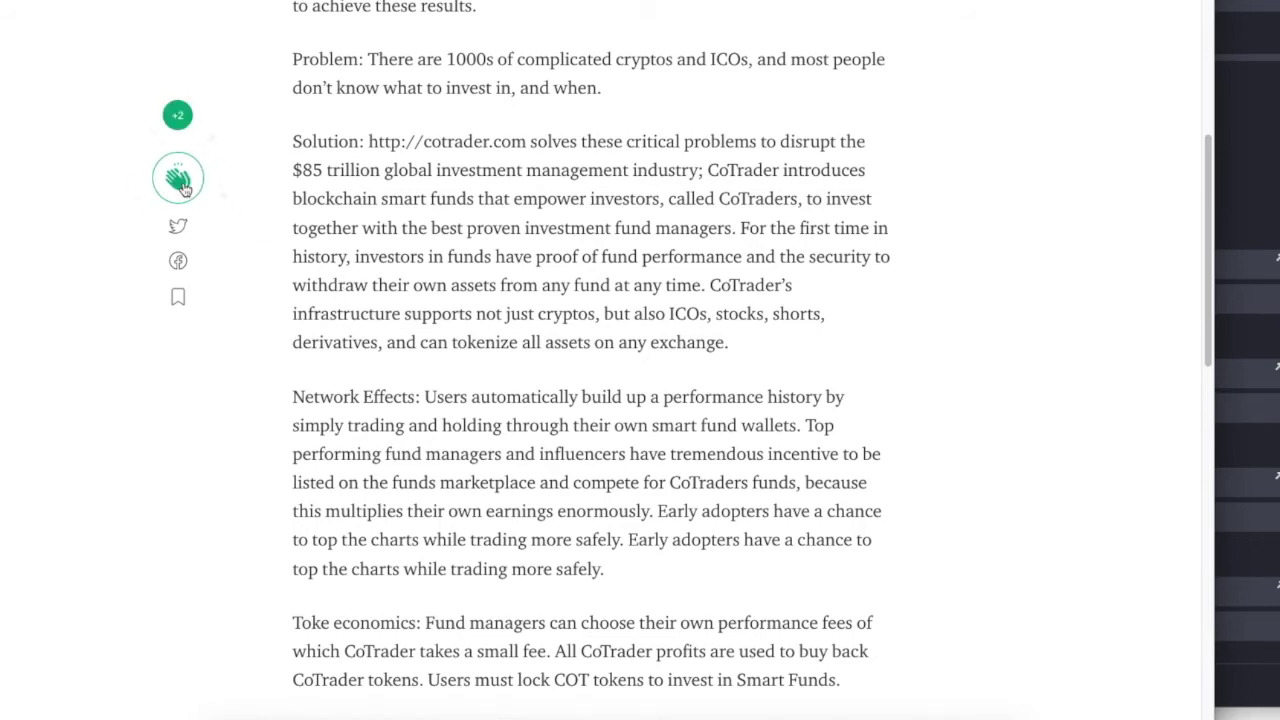
key("super+Tab")
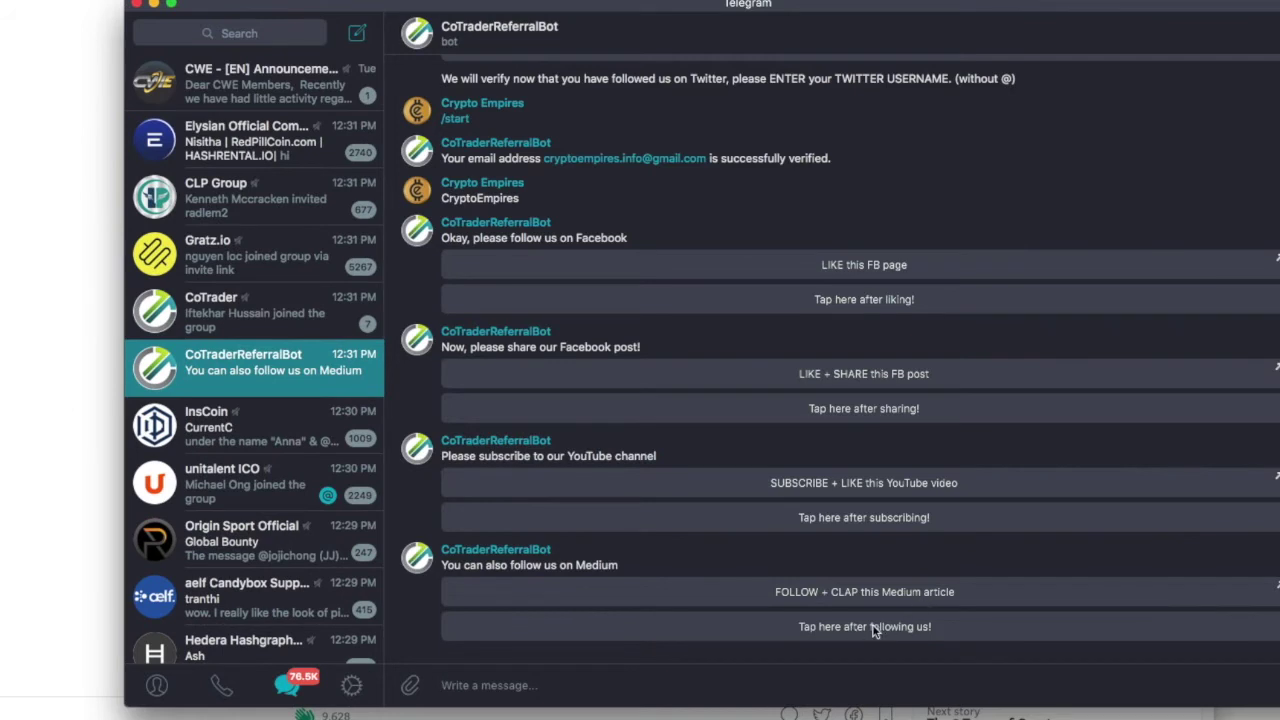
left_click(873, 628)
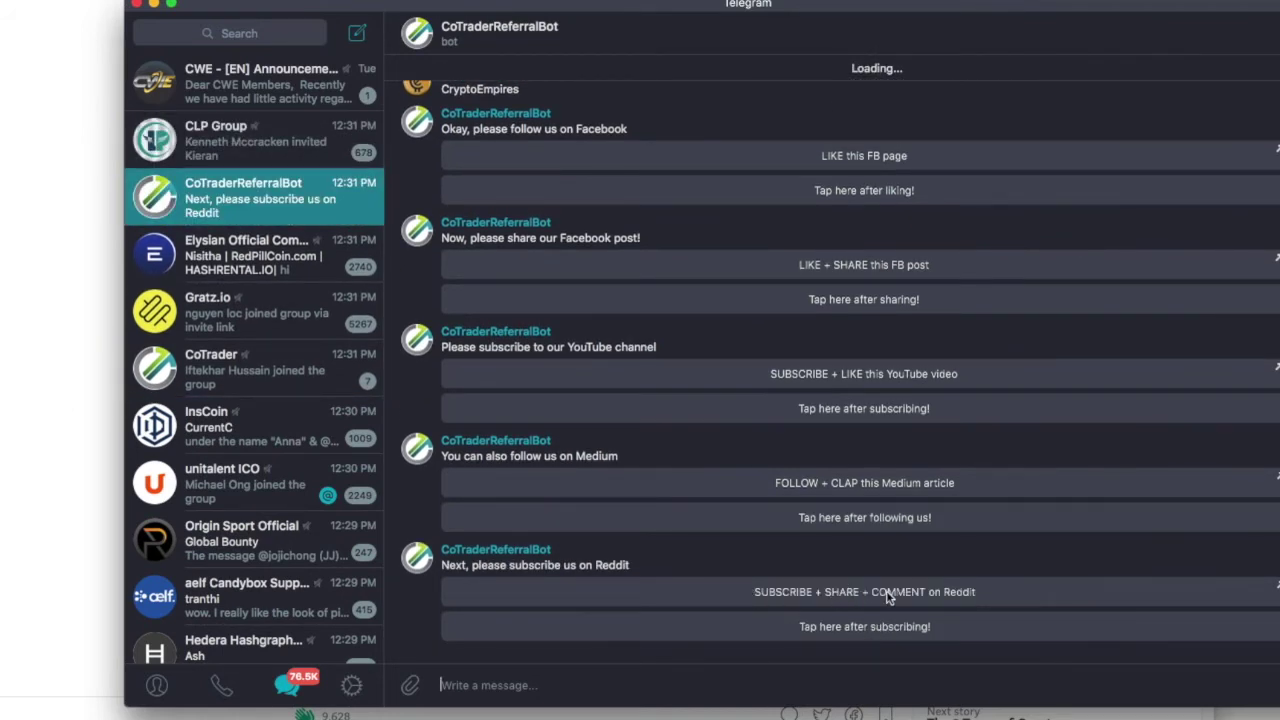
Subscribe to r/cotrader and comment 'Looks like t great project. good work :)' on the seed-sale post.
left_click(857, 592)
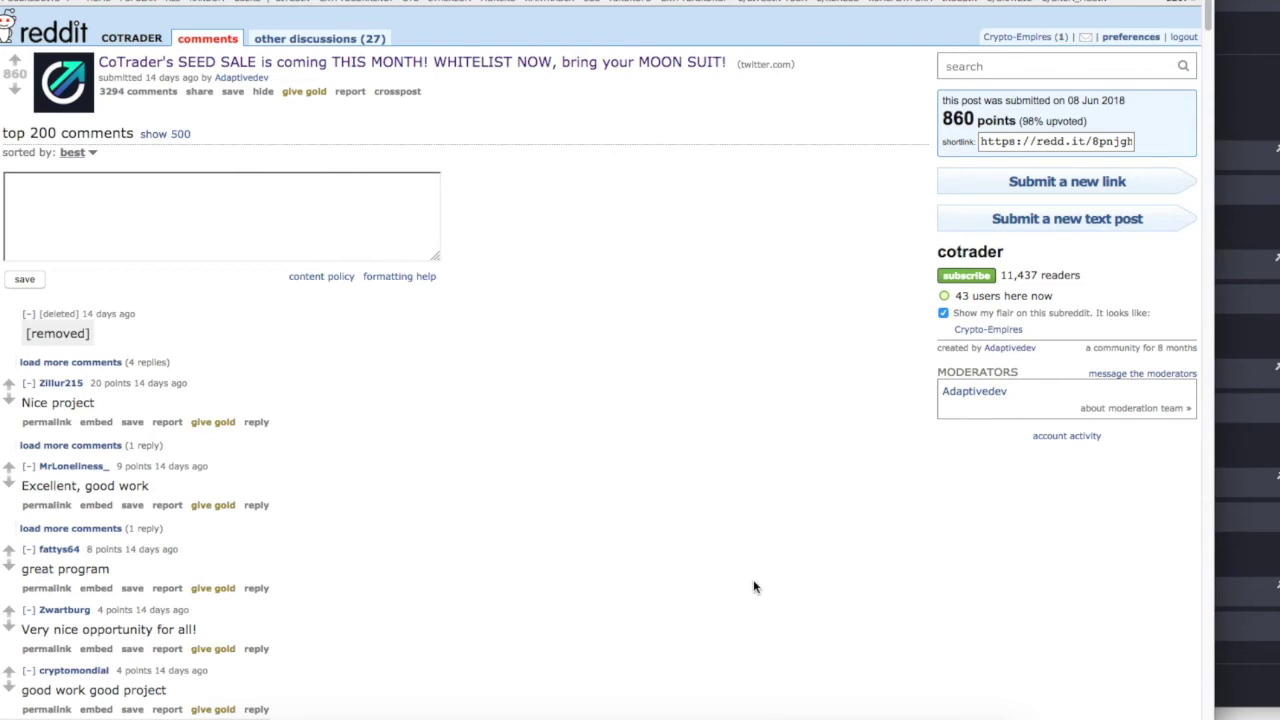
left_click(966, 278)
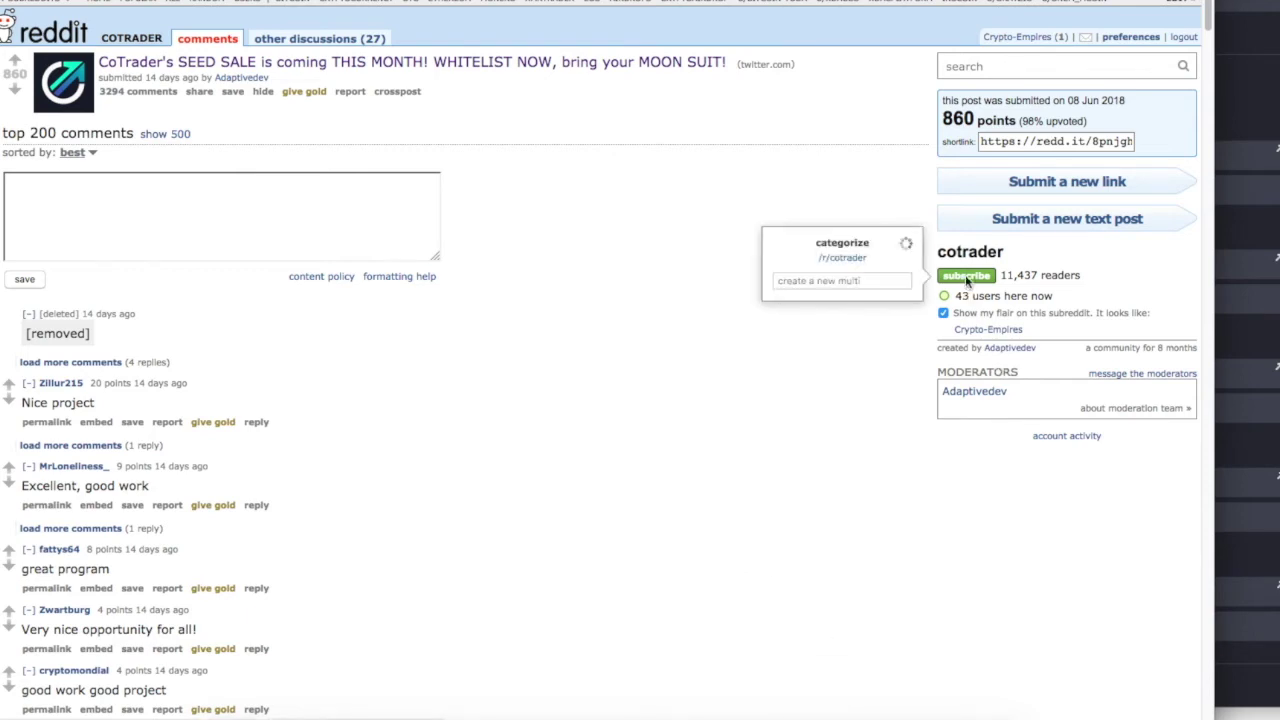
left_click(220, 210)
type("Looks like t great project.  good work :)")
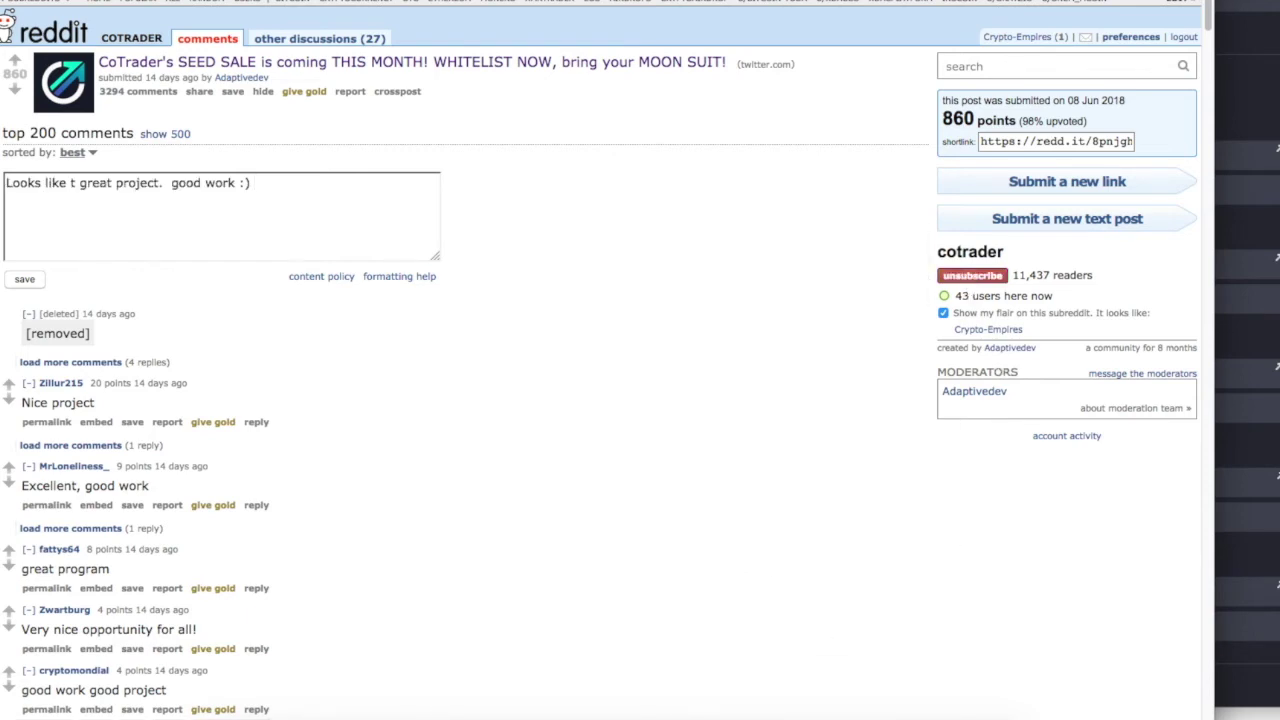
left_click(26, 281)
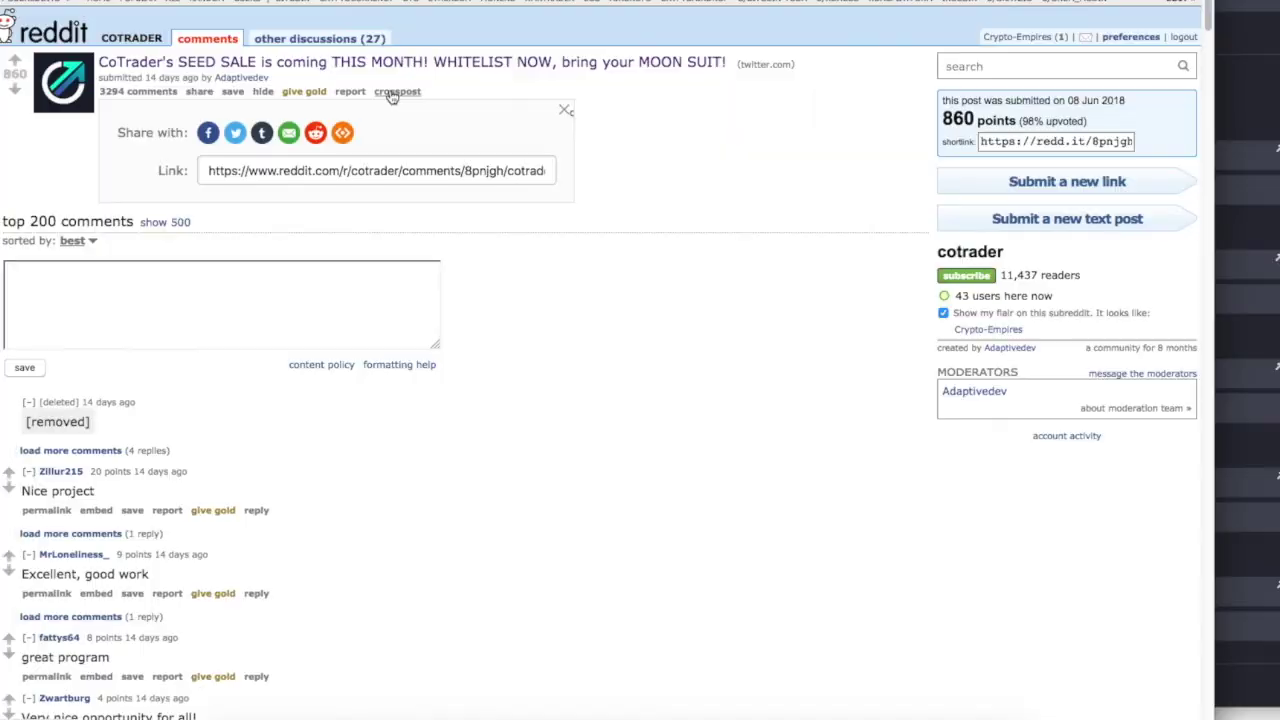
Crosspost the seed-sale post to the profile after the reCAPTCHA, then report Reddit done to the bot.
left_click(397, 92)
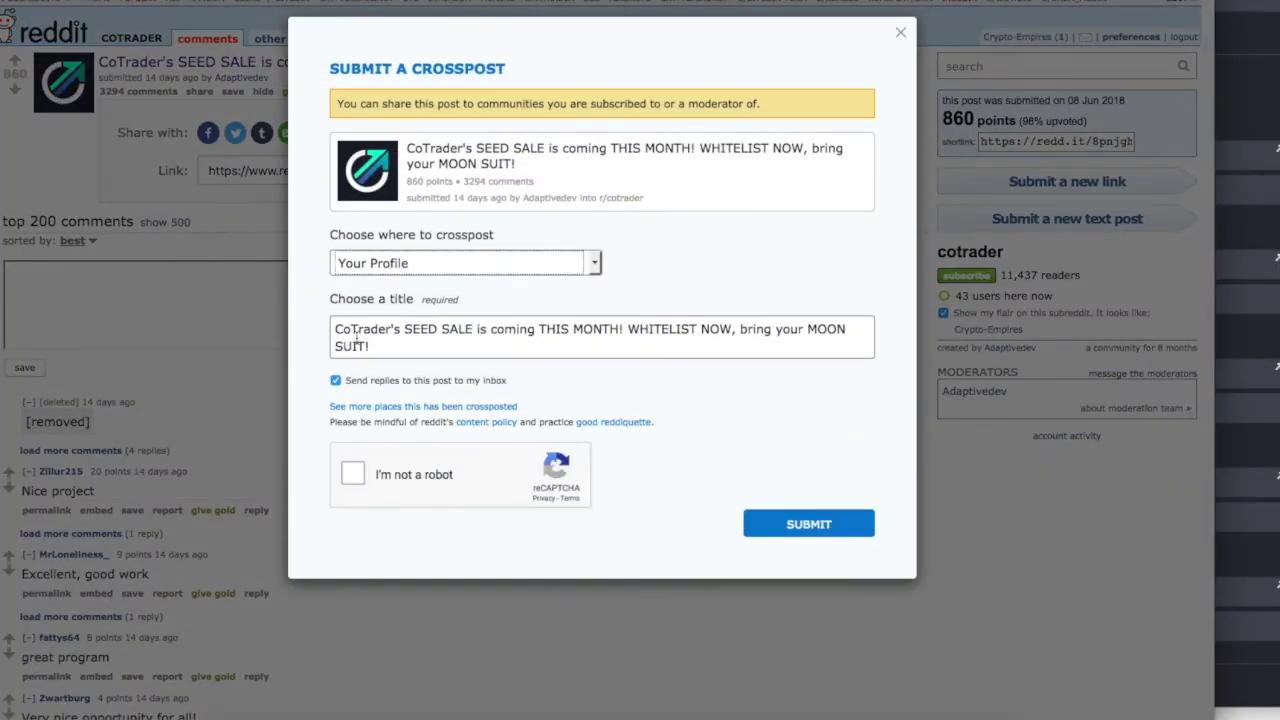
left_click(353, 473)
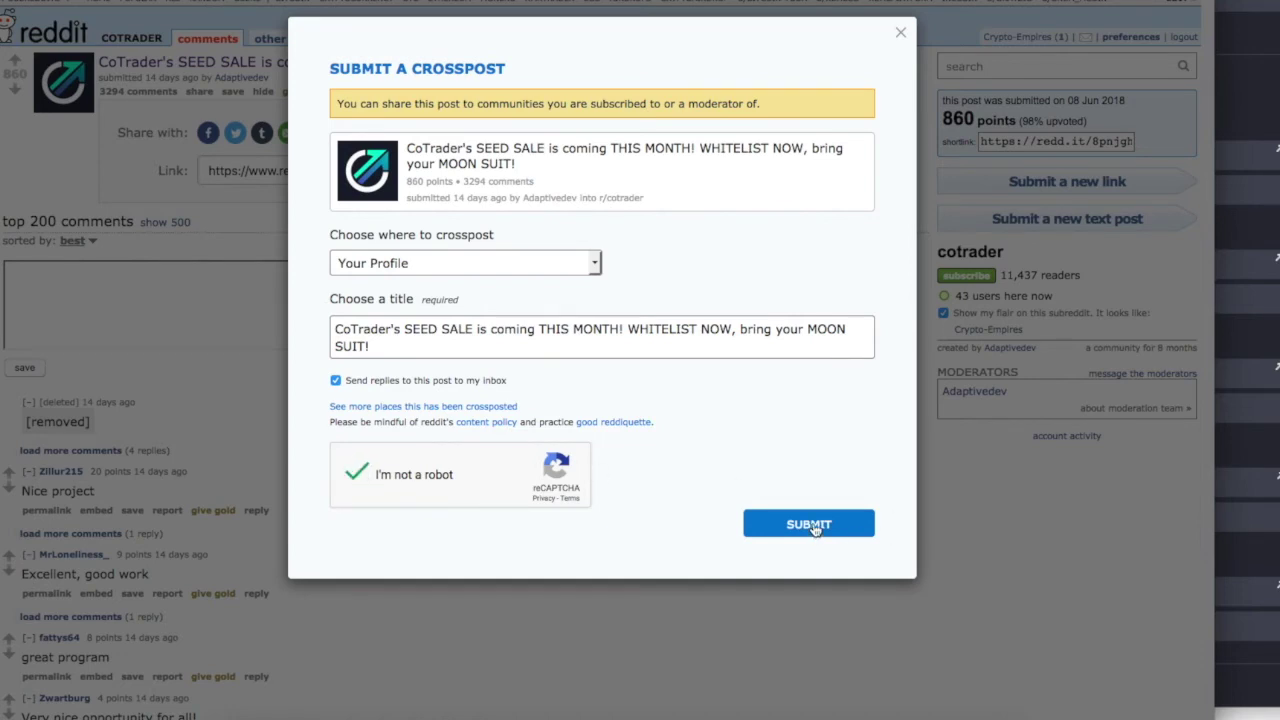
left_click(816, 526)
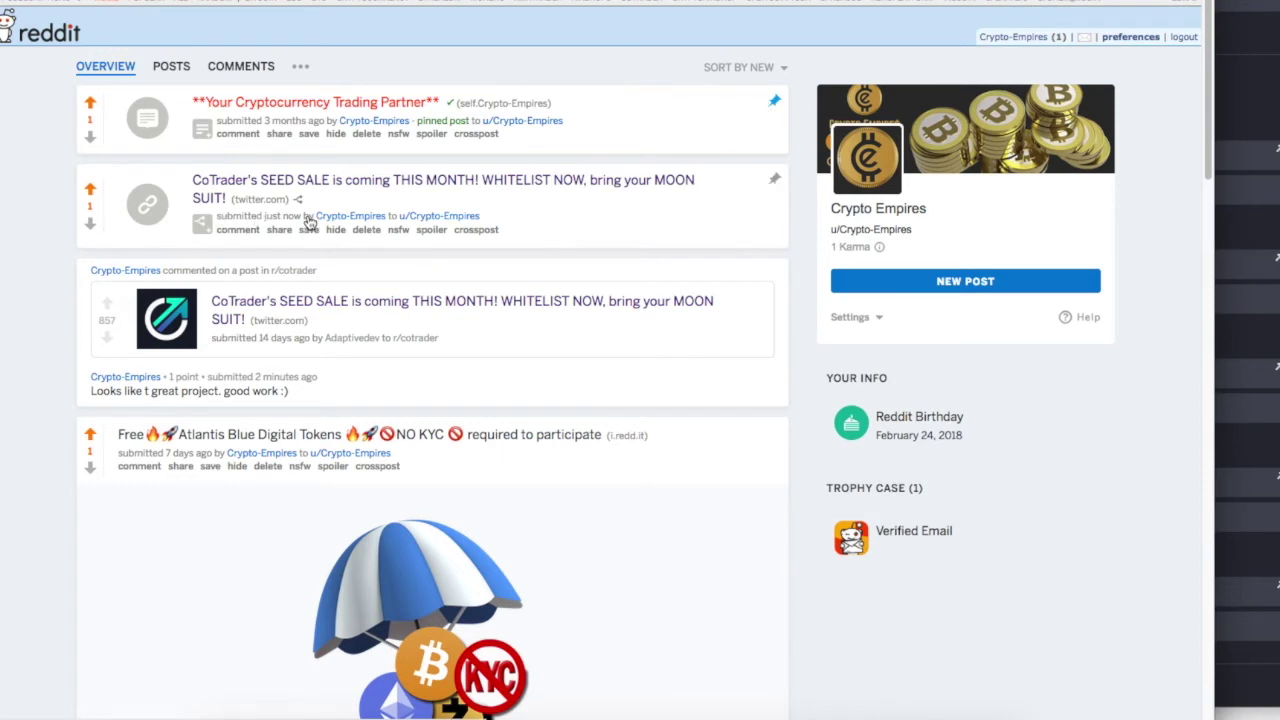
scroll(498, 524, "down", 2)
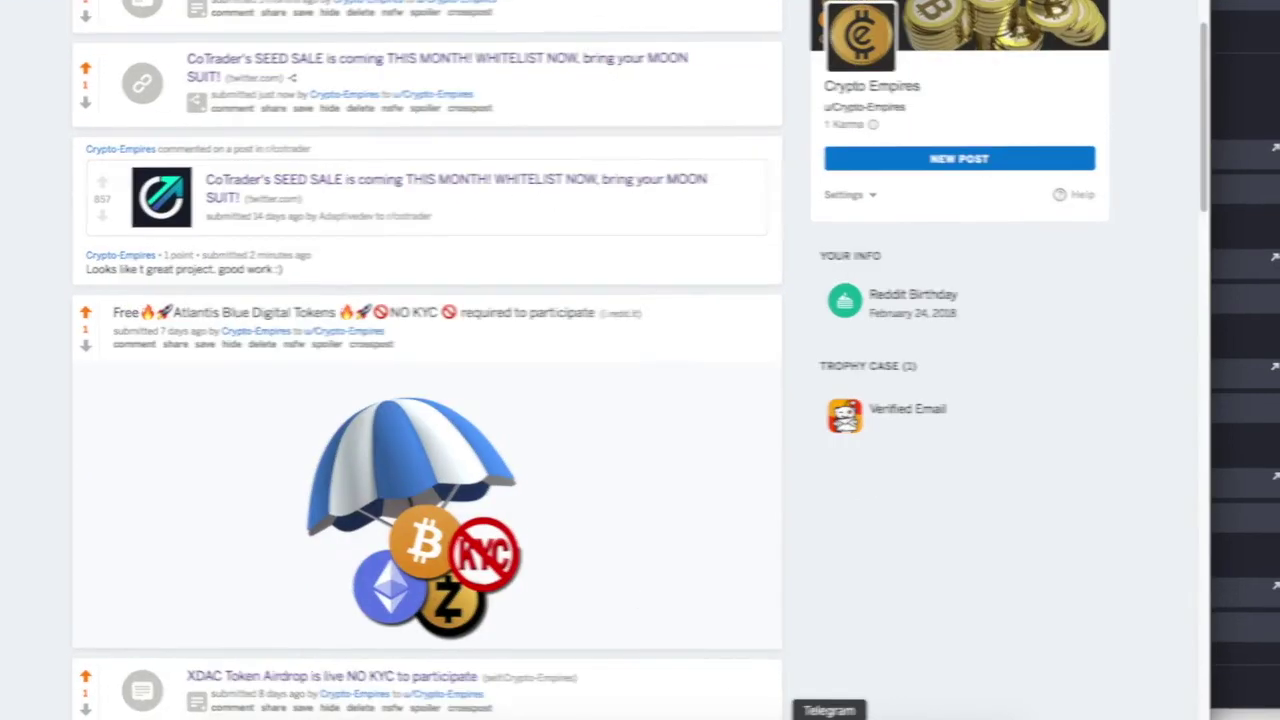
left_click(823, 710)
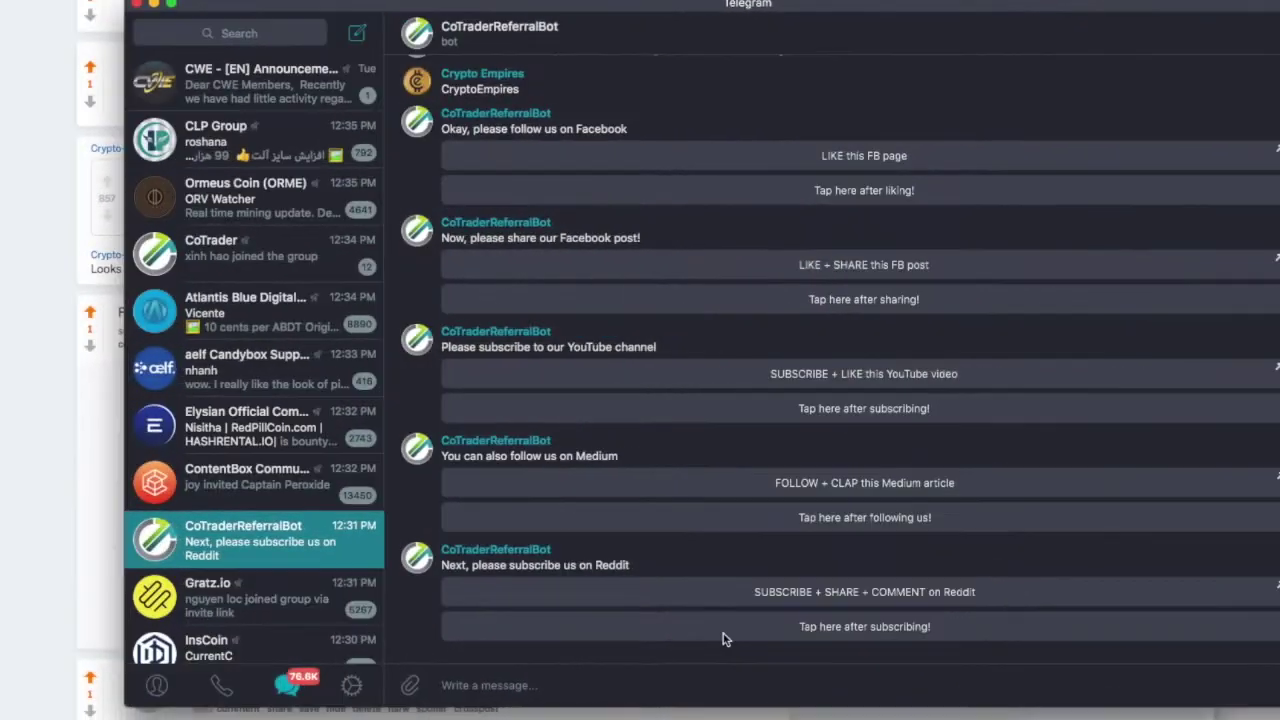
left_click(835, 626)
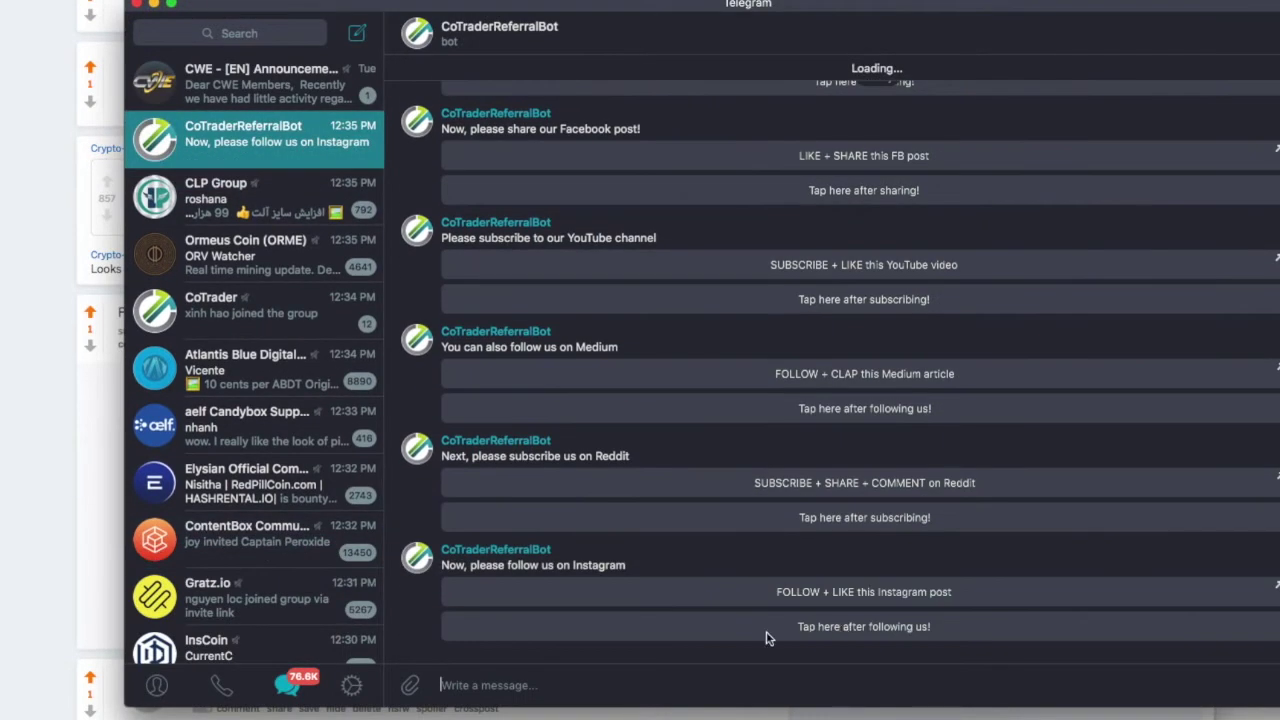
Follow cotradercom on Instagram and like its Security Token Academy post.
left_click(838, 593)
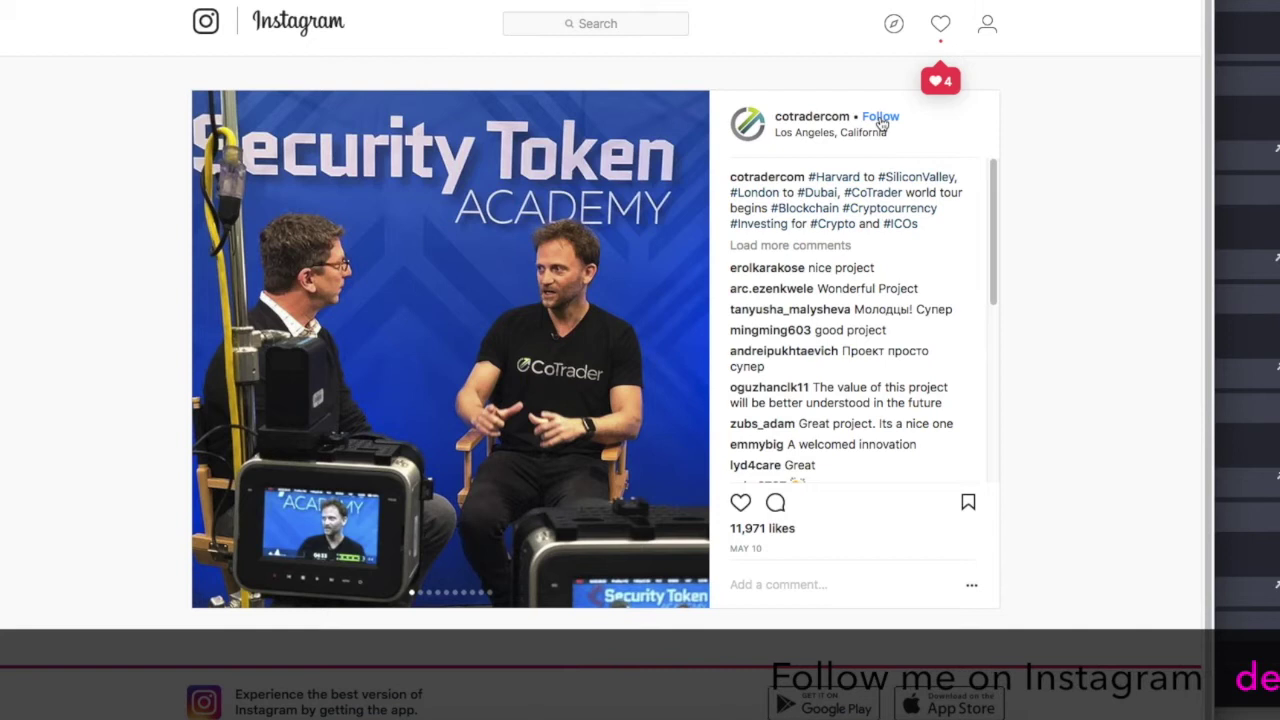
left_click(881, 118)
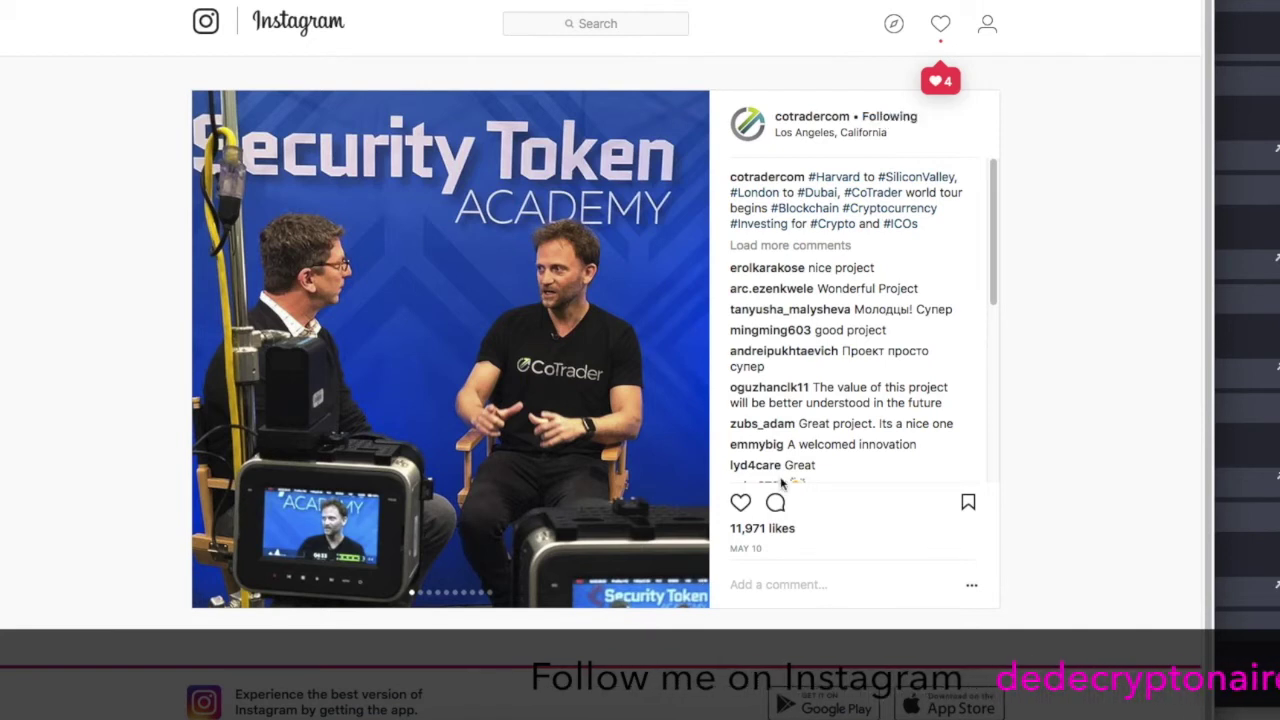
left_click(740, 502)
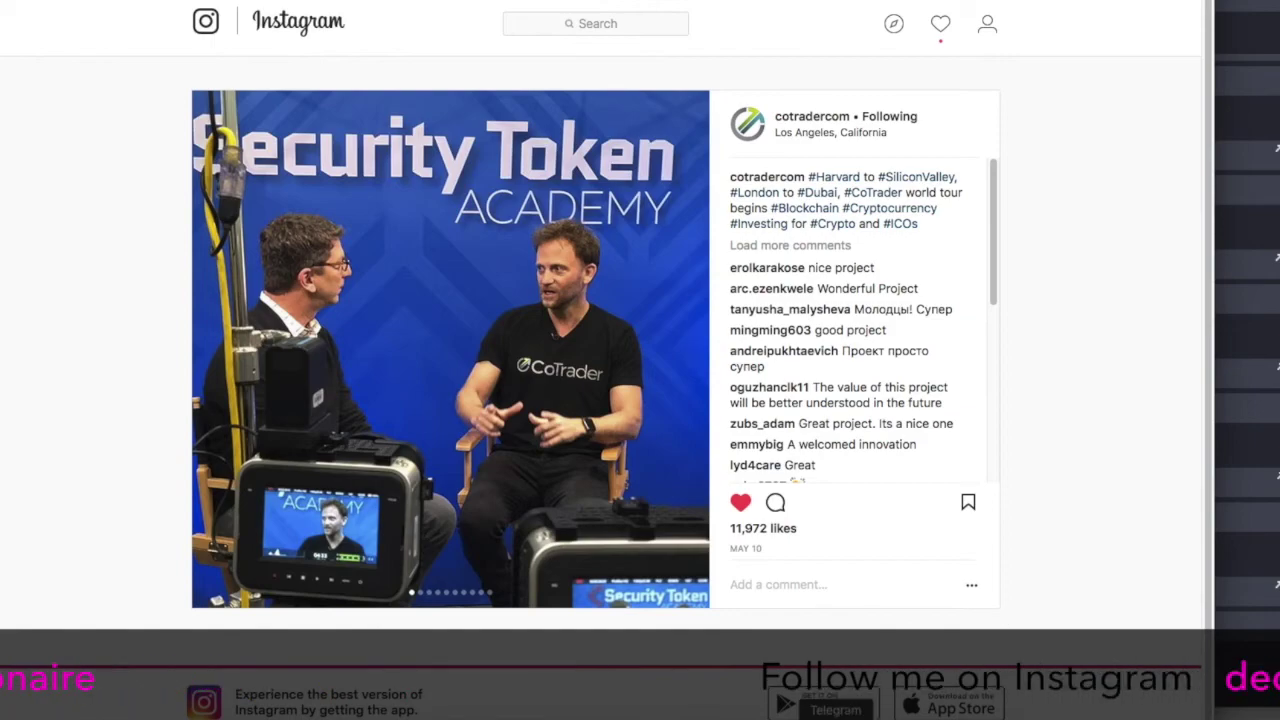
left_click(835, 716)
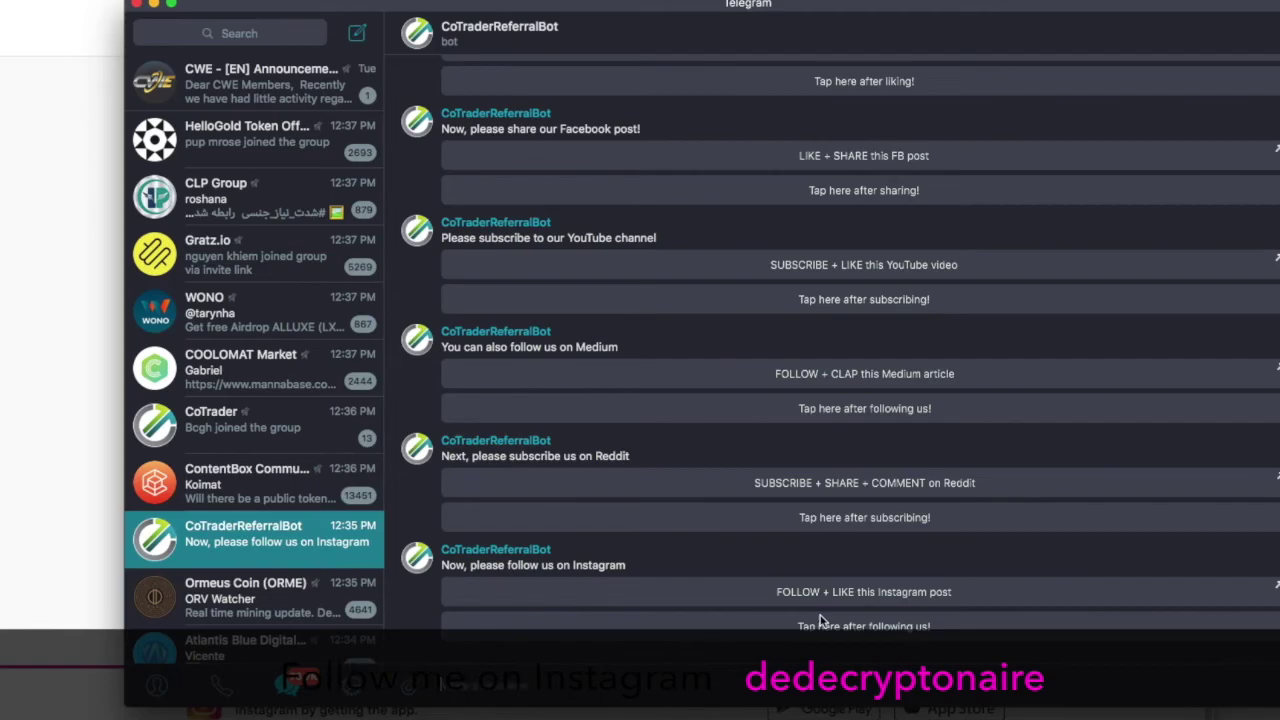
key("super+Tab")
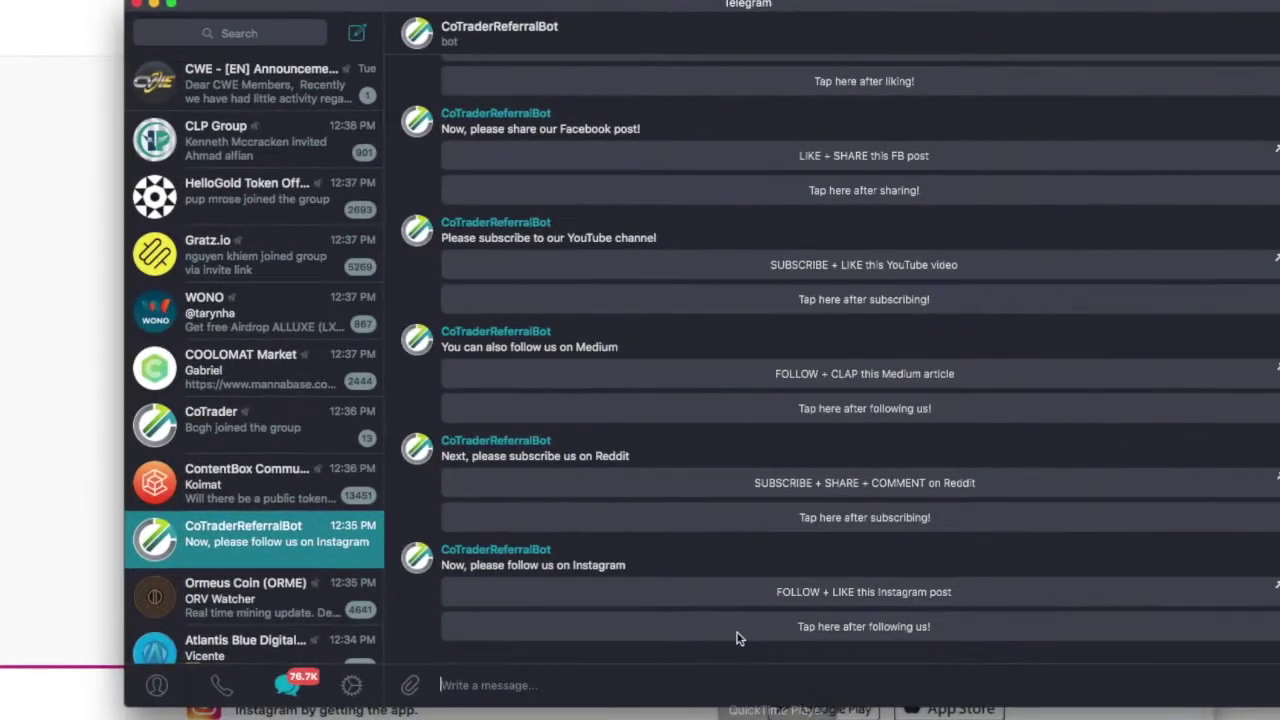
Tell the referral bot the Instagram follow is done.
left_click(843, 628)
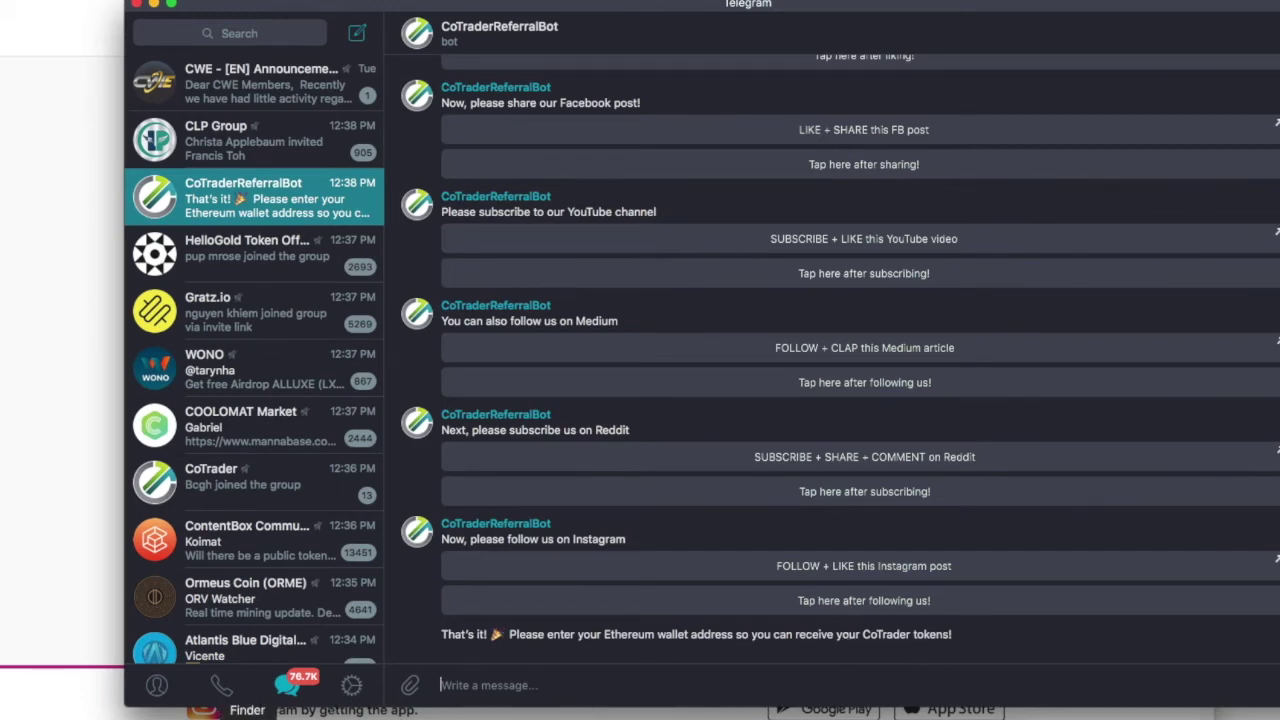
Copy the Ethereum wallet address from cell B18 of the Excel sign-up sheet.
left_click(541, 714)
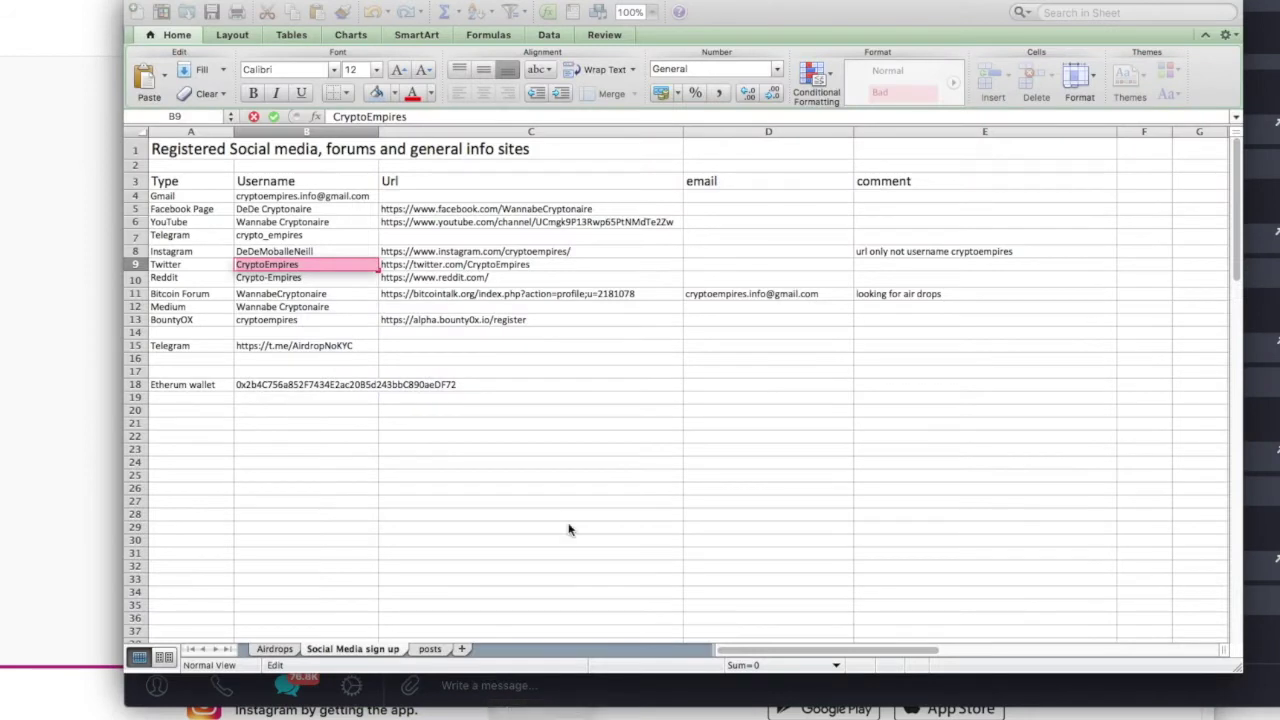
left_click_drag(352, 388, 450, 388)
right_click(356, 388)
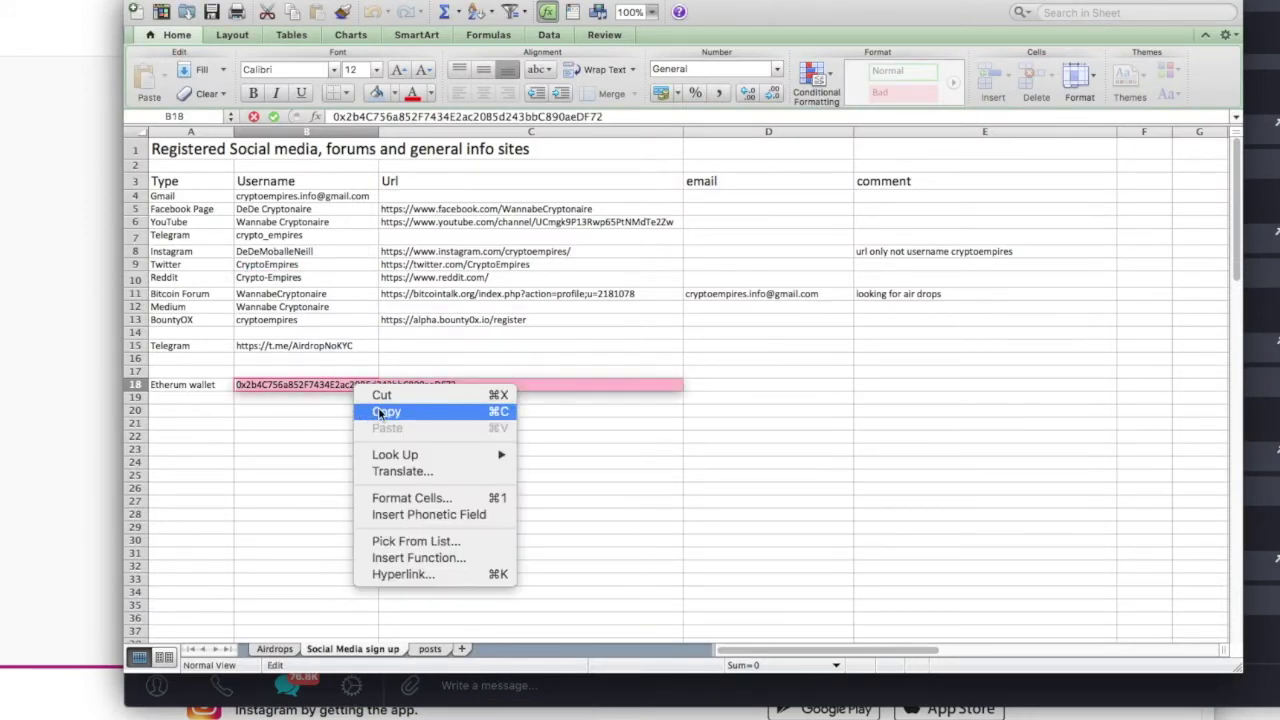
left_click(77, 467)
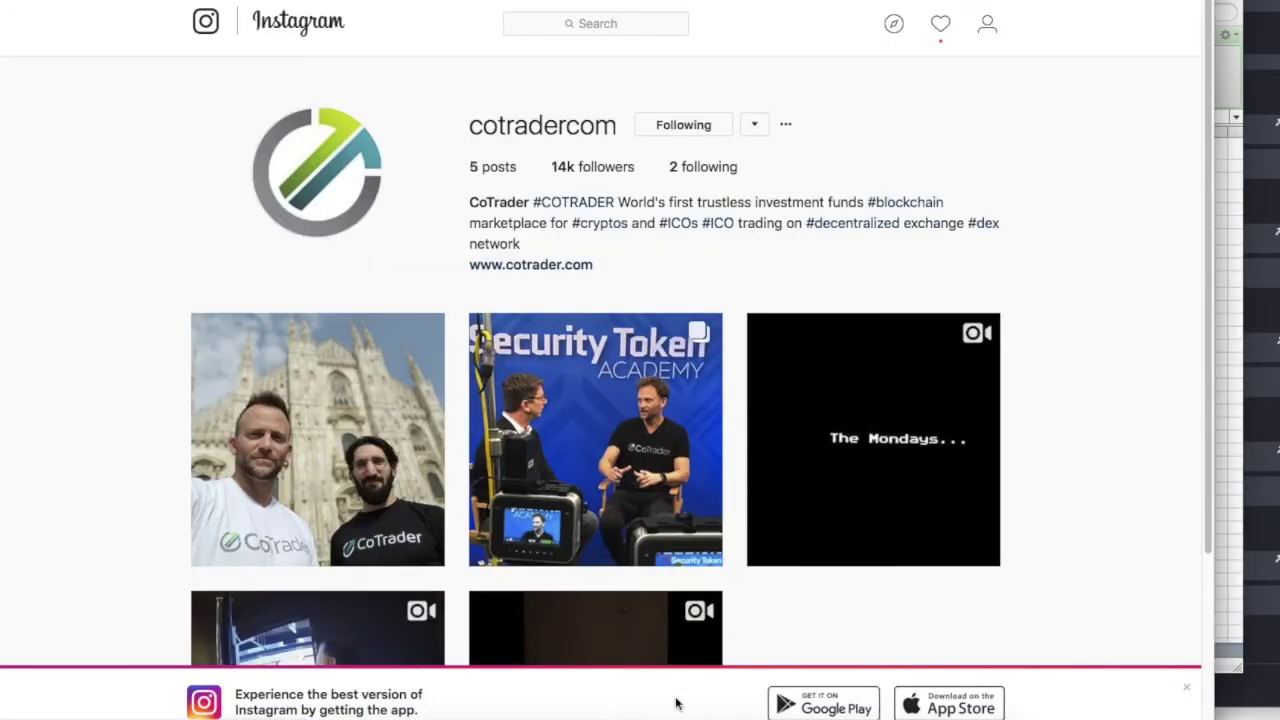
left_click(834, 716)
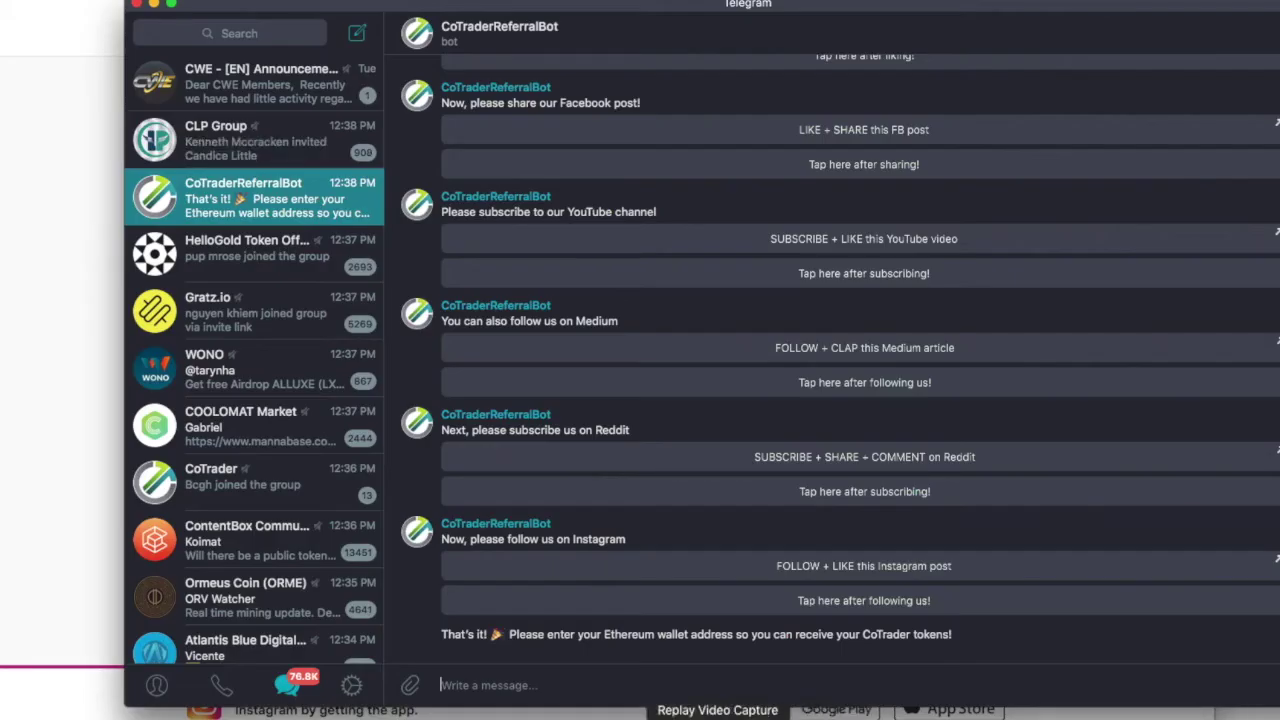
Paste the Ethereum wallet address into the bot chat and send it.
right_click(535, 685)
left_click(575, 691)
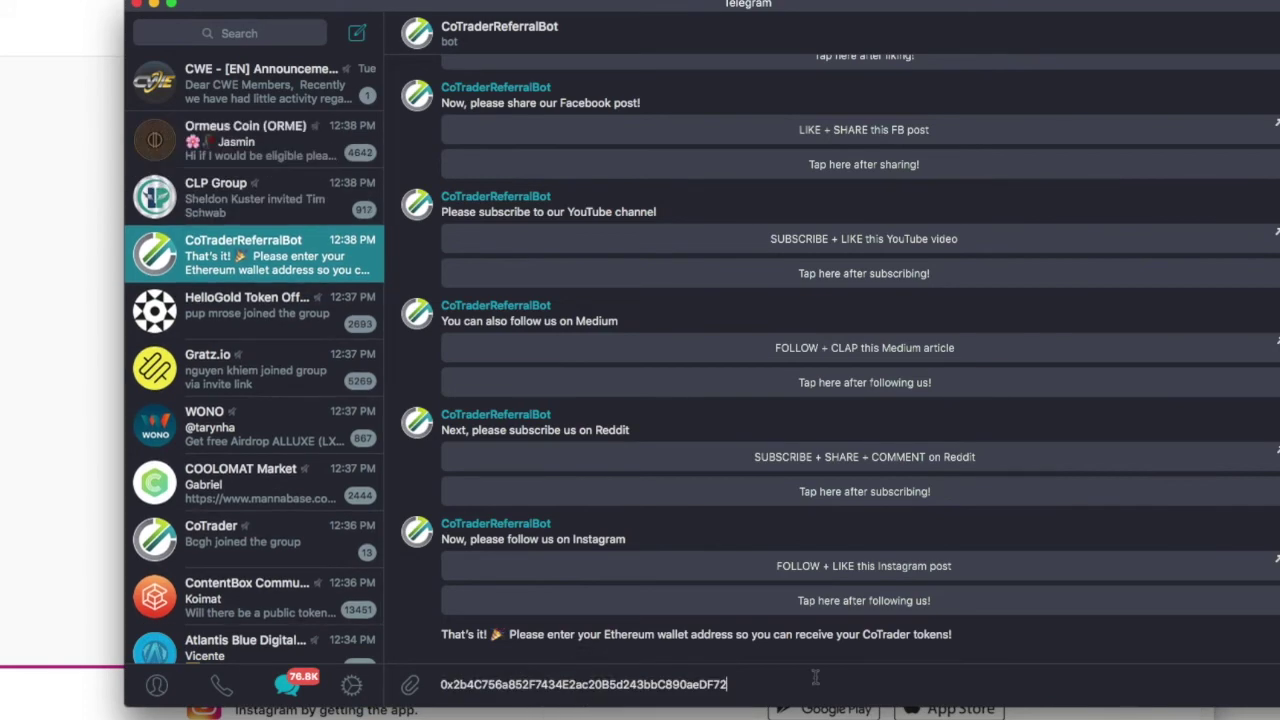
key("Return")
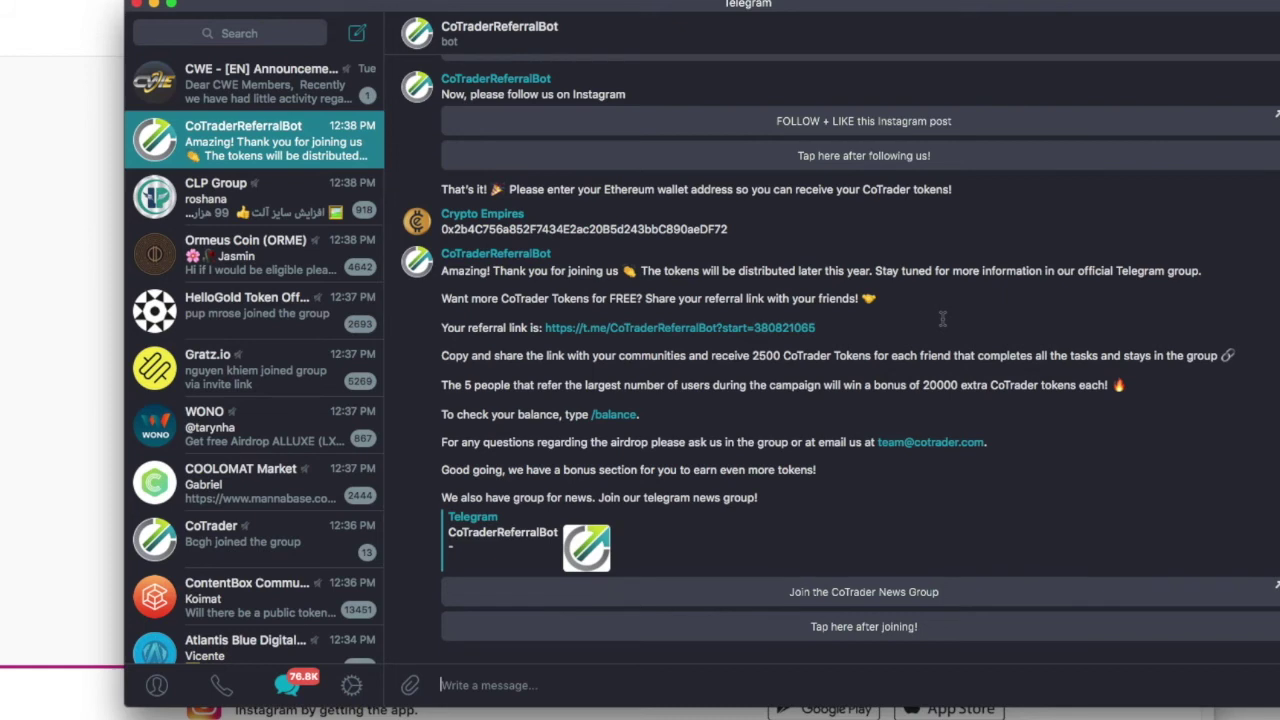
Copy the personal referral link from the bot's reply.
scroll(800, 400, "up", 2)
left_click_drag(828, 393, 540, 393)
right_click(618, 397)
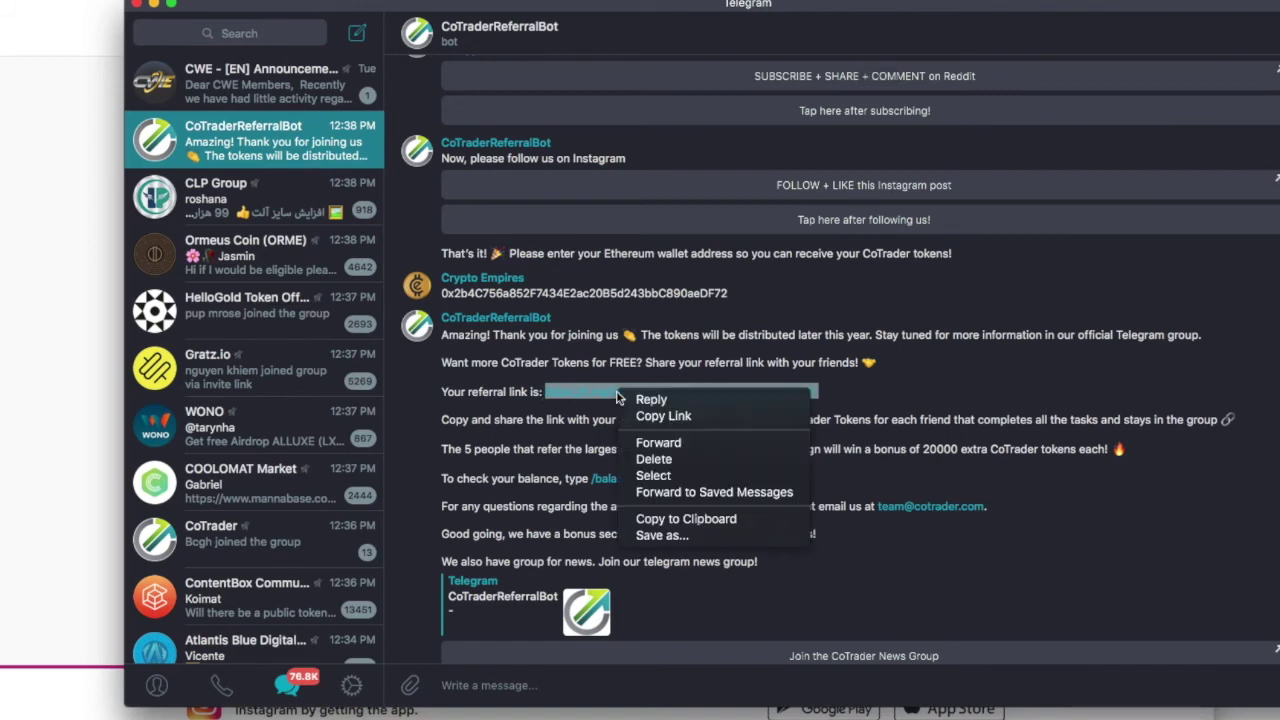
left_click(663, 416)
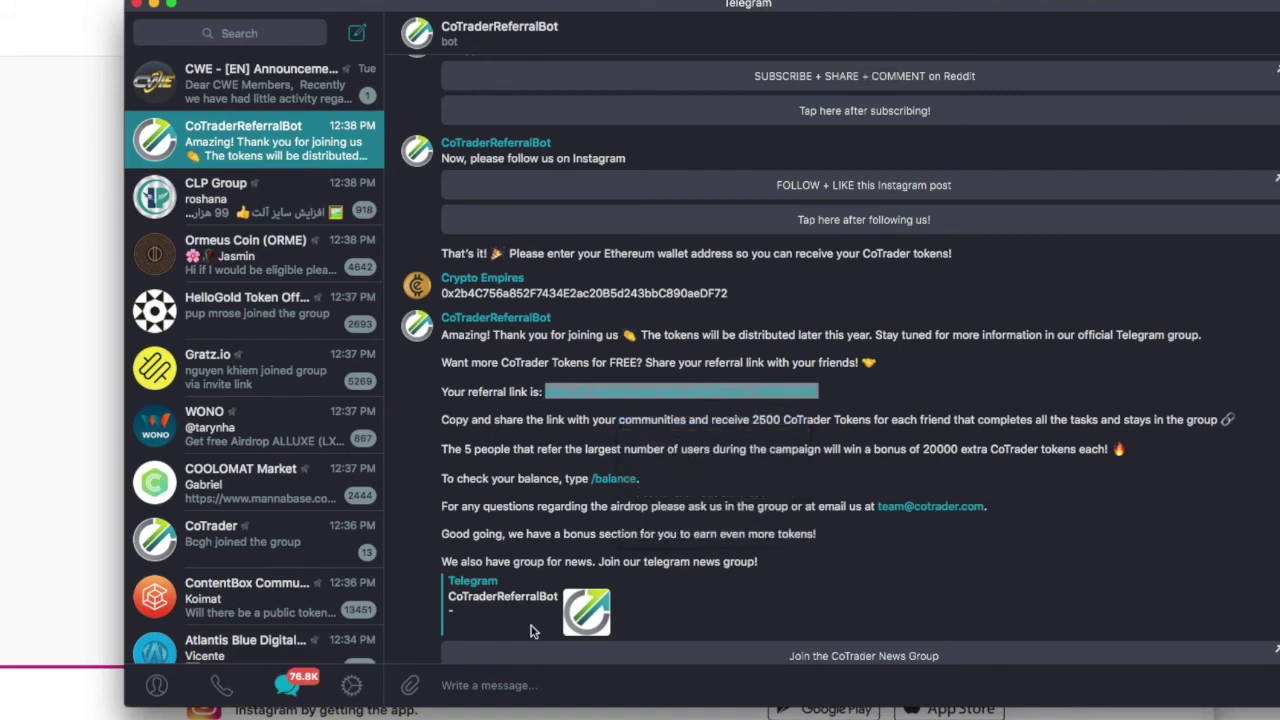
left_click(545, 716)
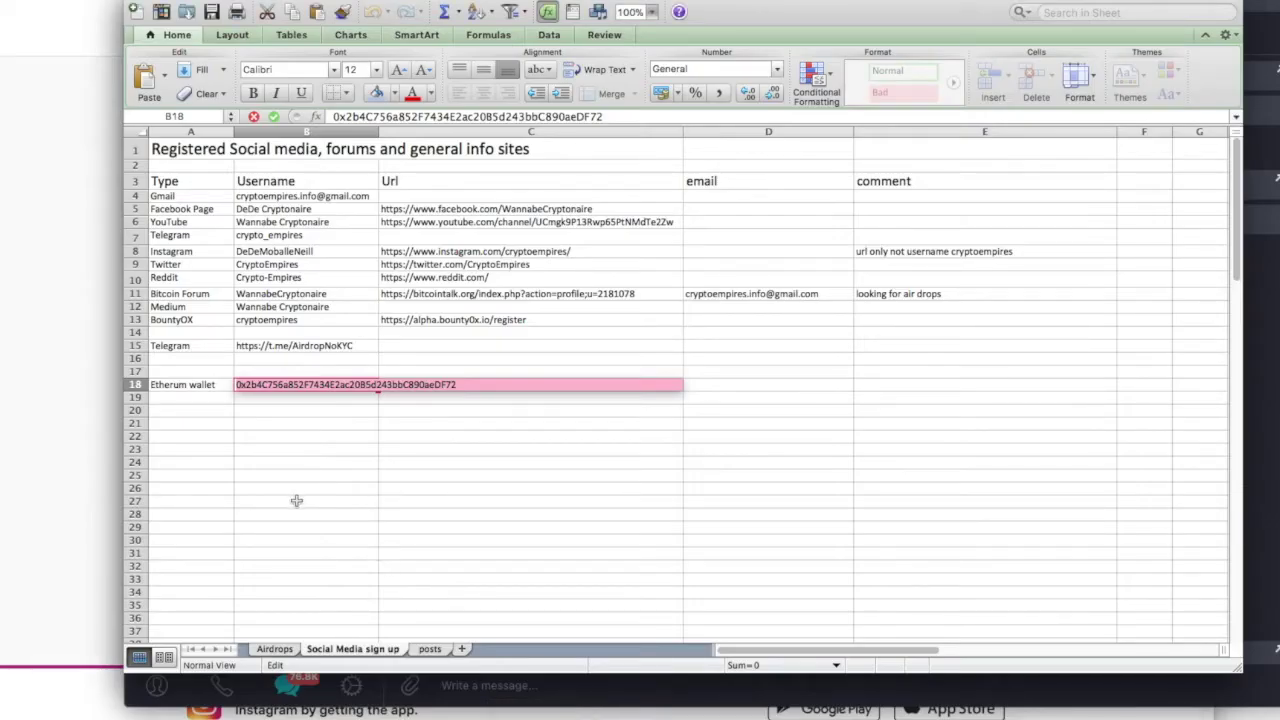
On the Airdrops sheet, paste the referral link into Referral Url cell E31.
left_click(274, 649)
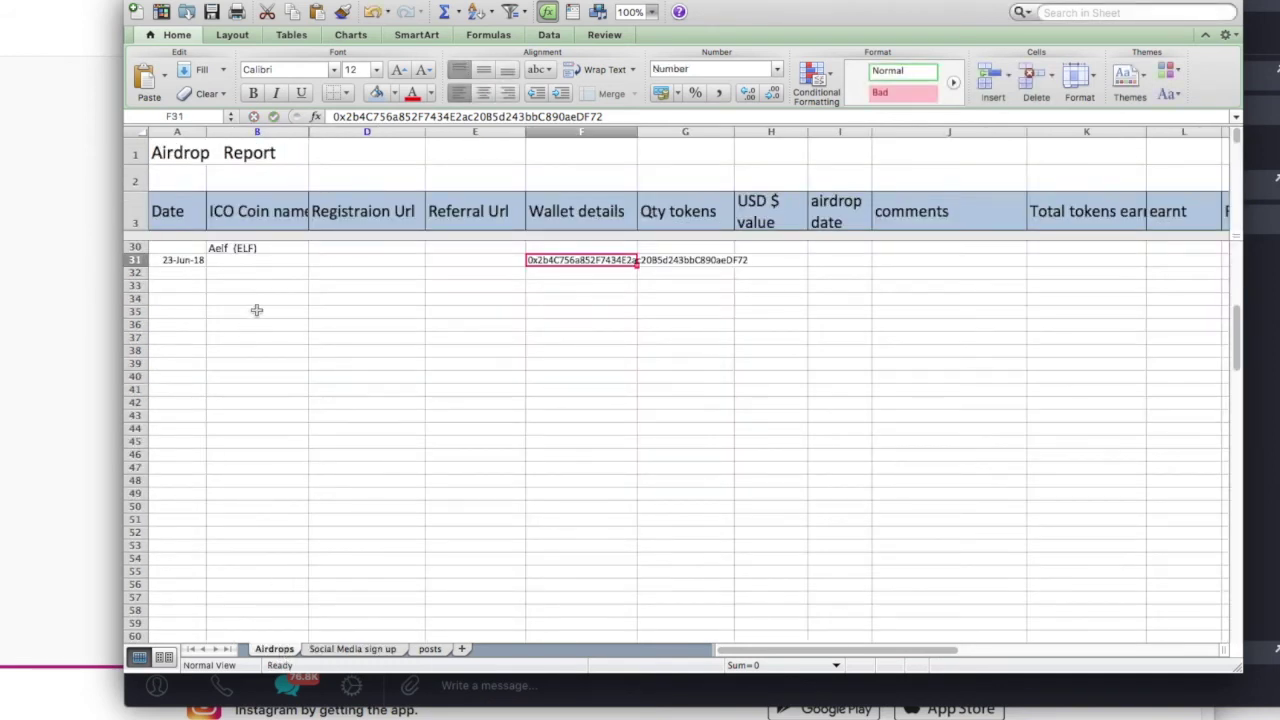
scroll(257, 310, "down", 1)
left_click(240, 246)
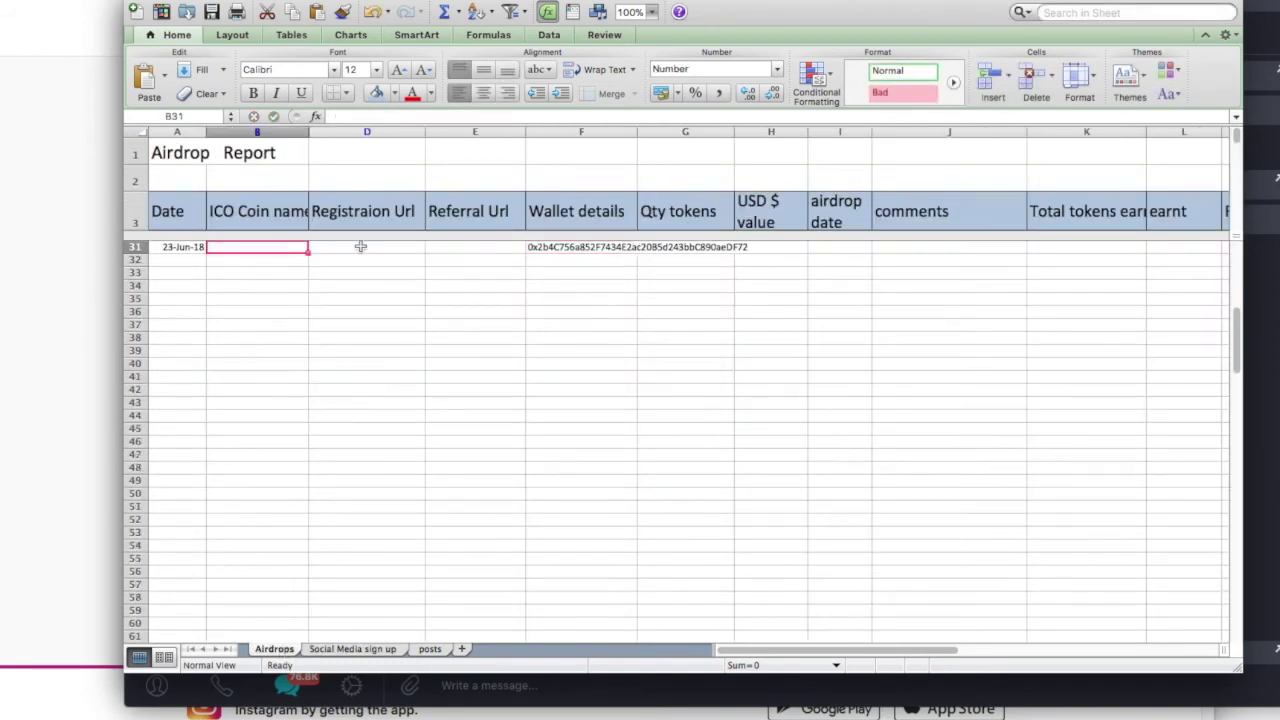
left_click(360, 247)
left_click(440, 247)
double_click(440, 247)
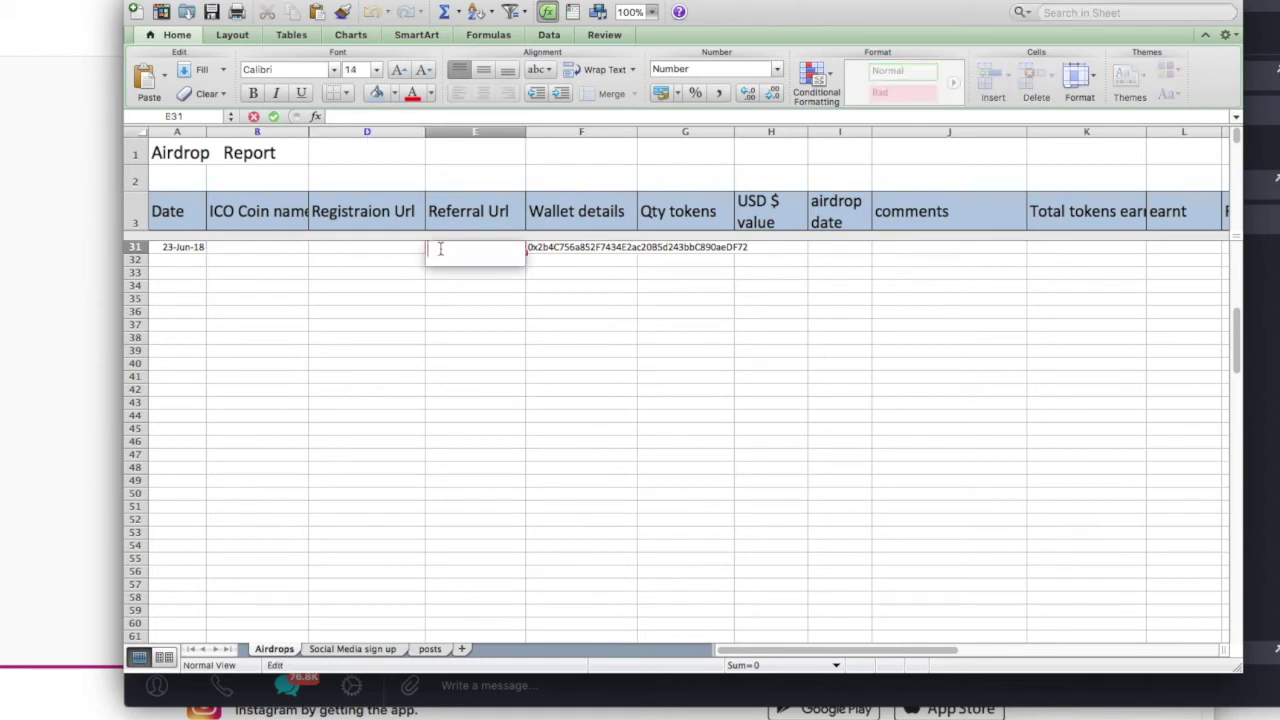
right_click(441, 248)
left_click(474, 289)
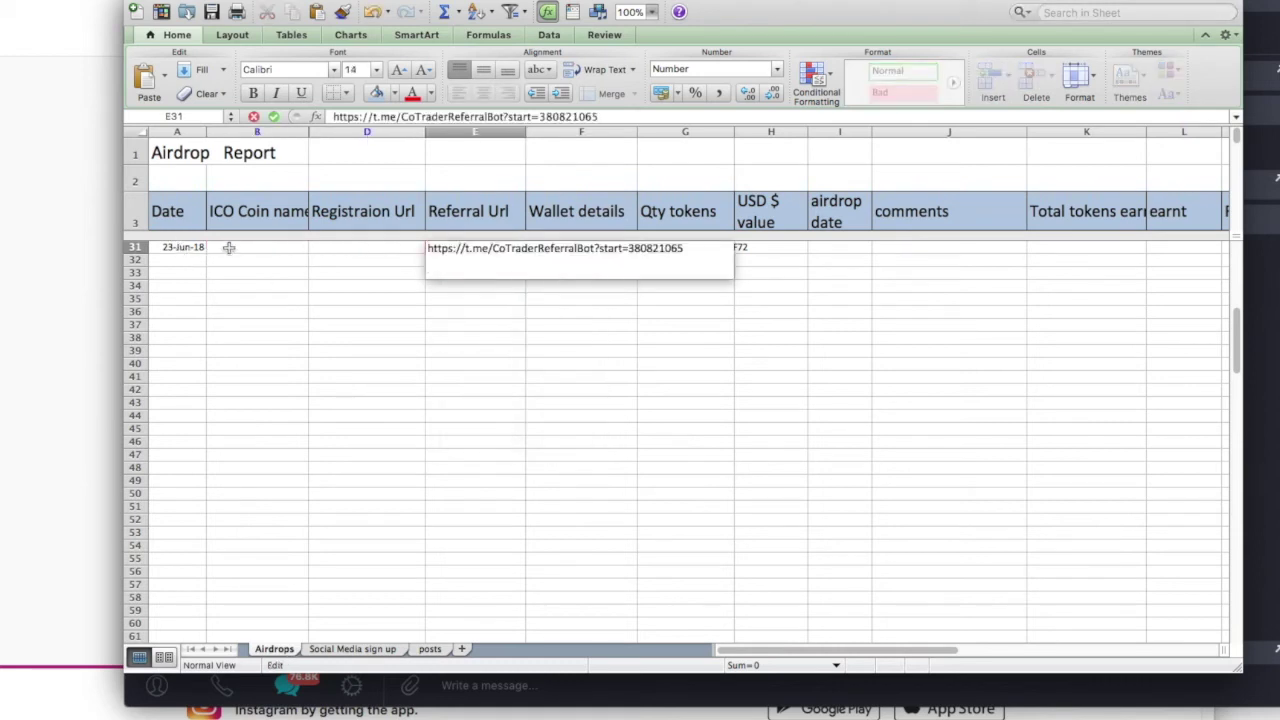
left_click(229, 248)
Enter CoTrader as the ICO coin name in cell B31.
left_click_drag(281, 3, 308, 141)
double_click(316, 400)
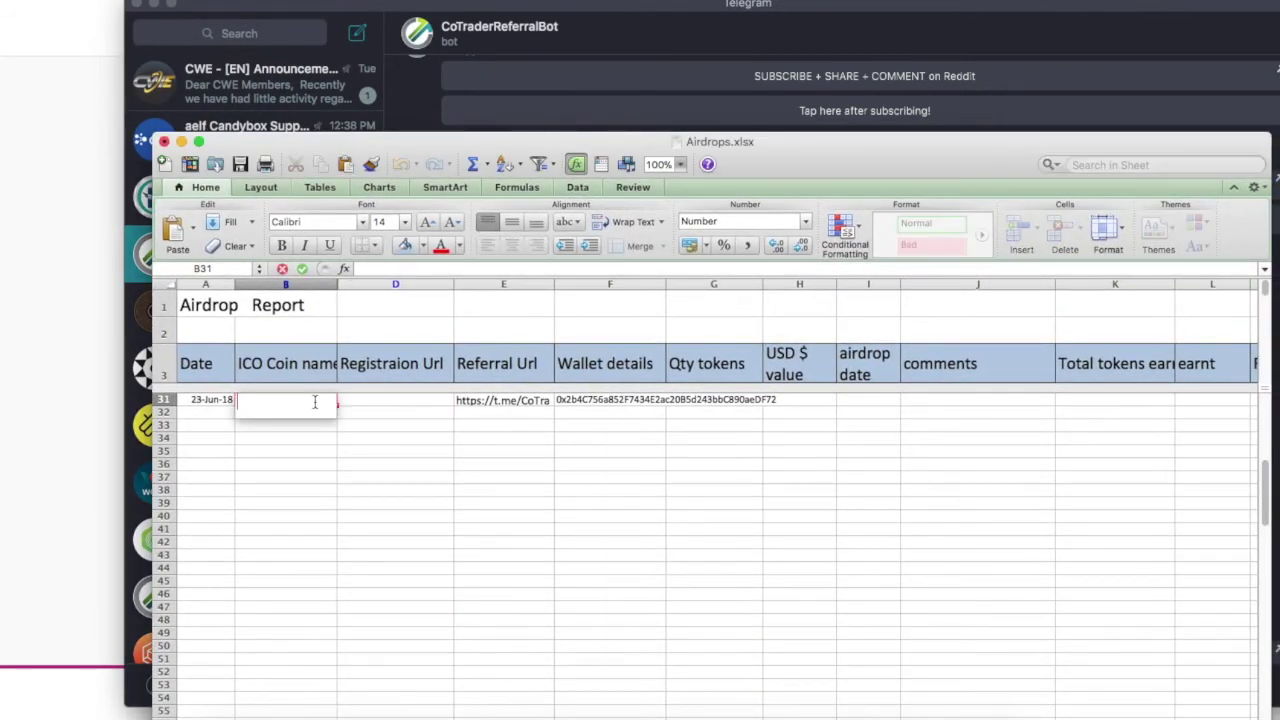
type("Cotrader")
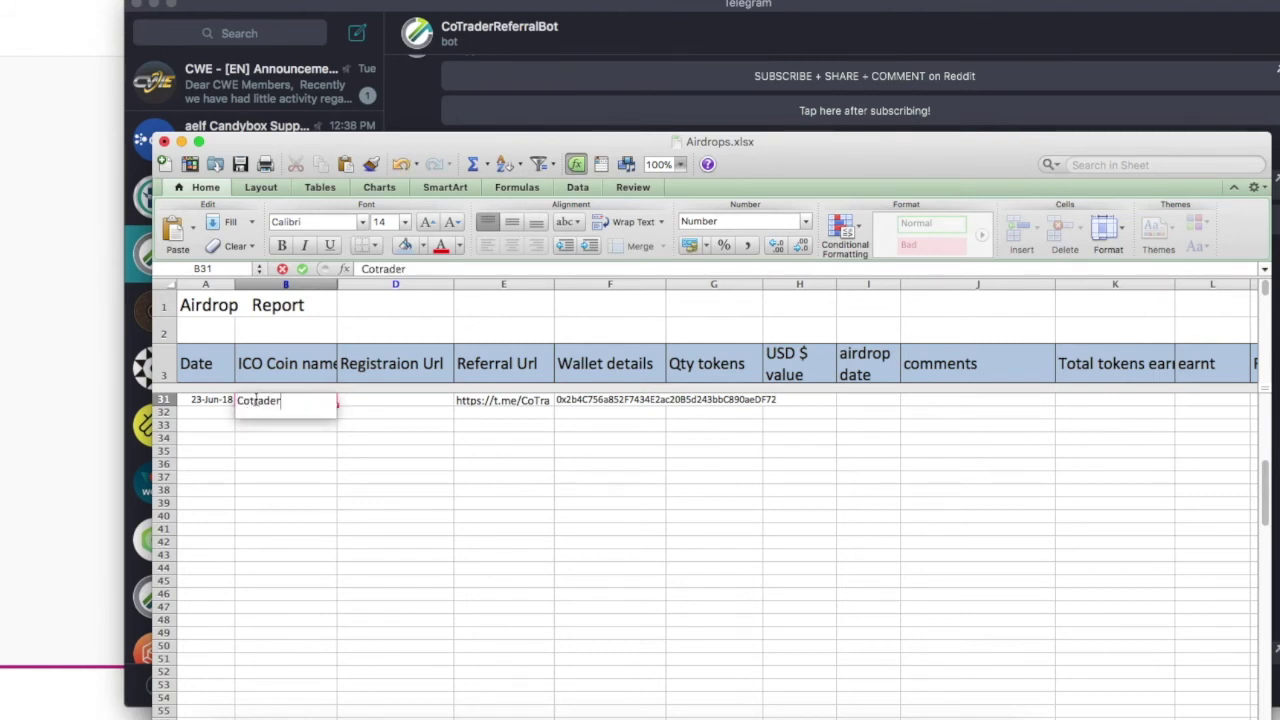
key("BackSpace")
type("T")
left_click(476, 557)
Set the airdrop date in cell I31 to 'Later 2018'.
left_click(166, 400)
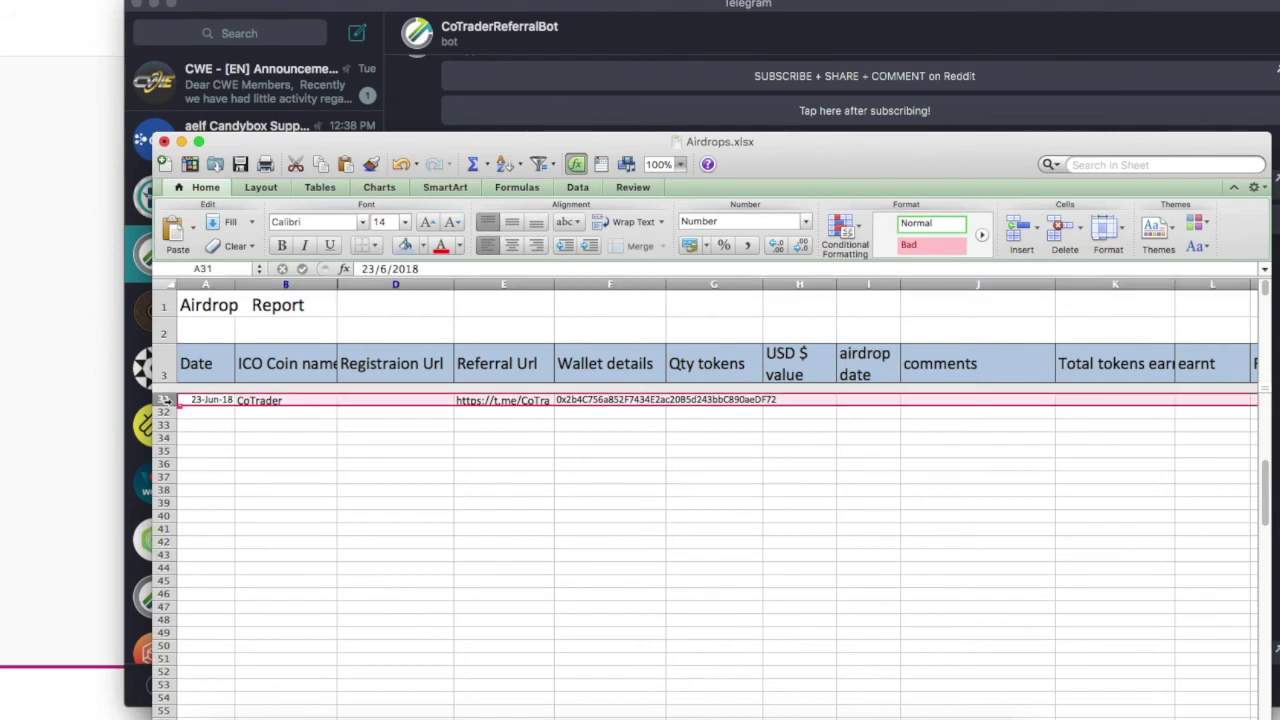
double_click(868, 401)
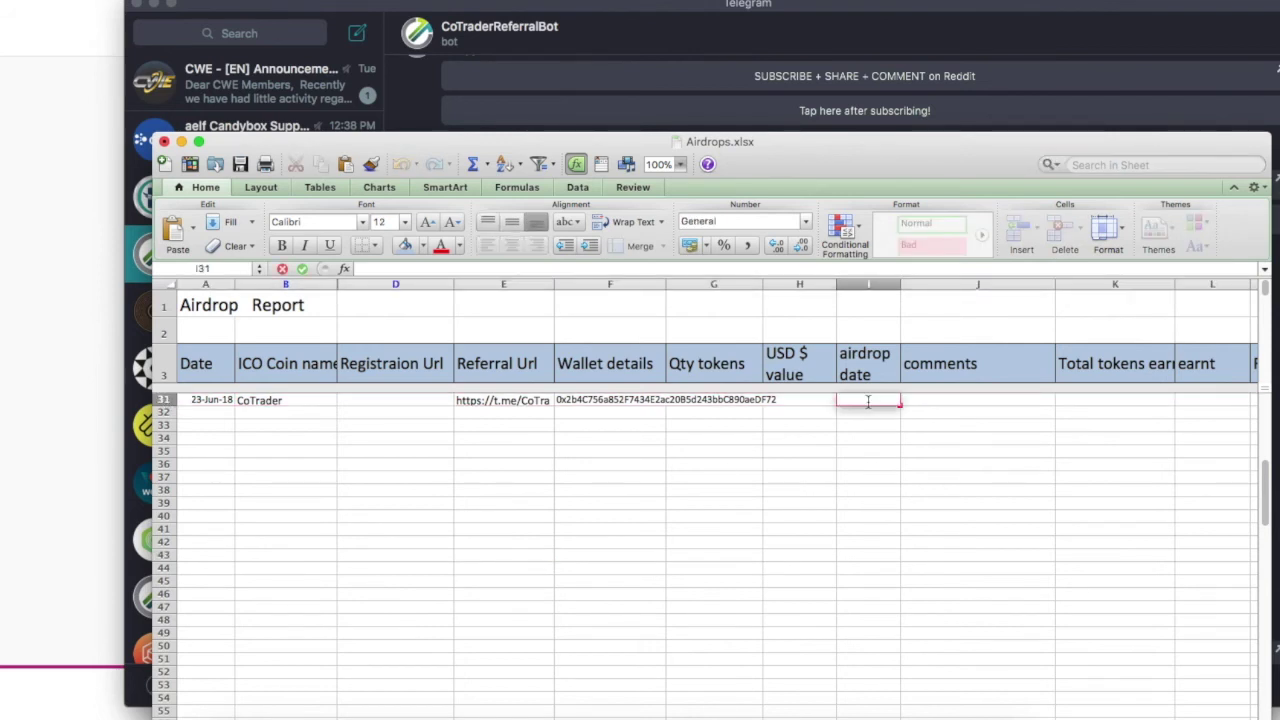
type("Later 2018")
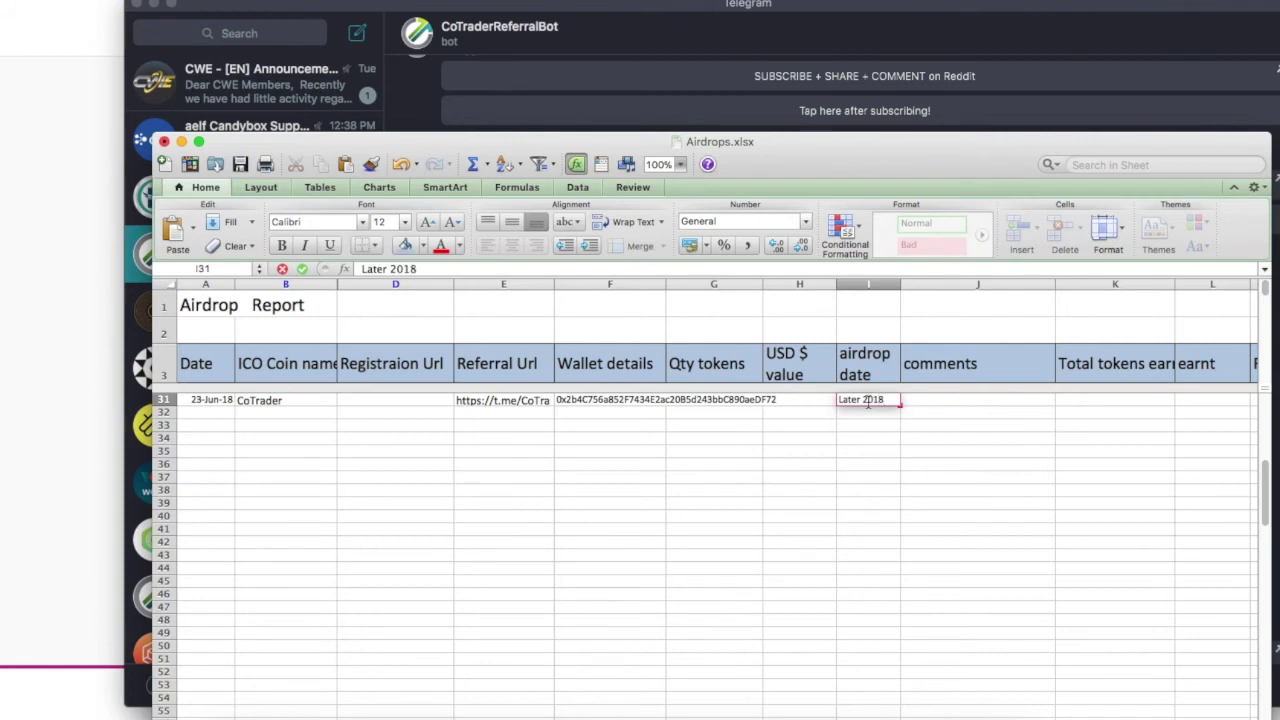
left_click(823, 503)
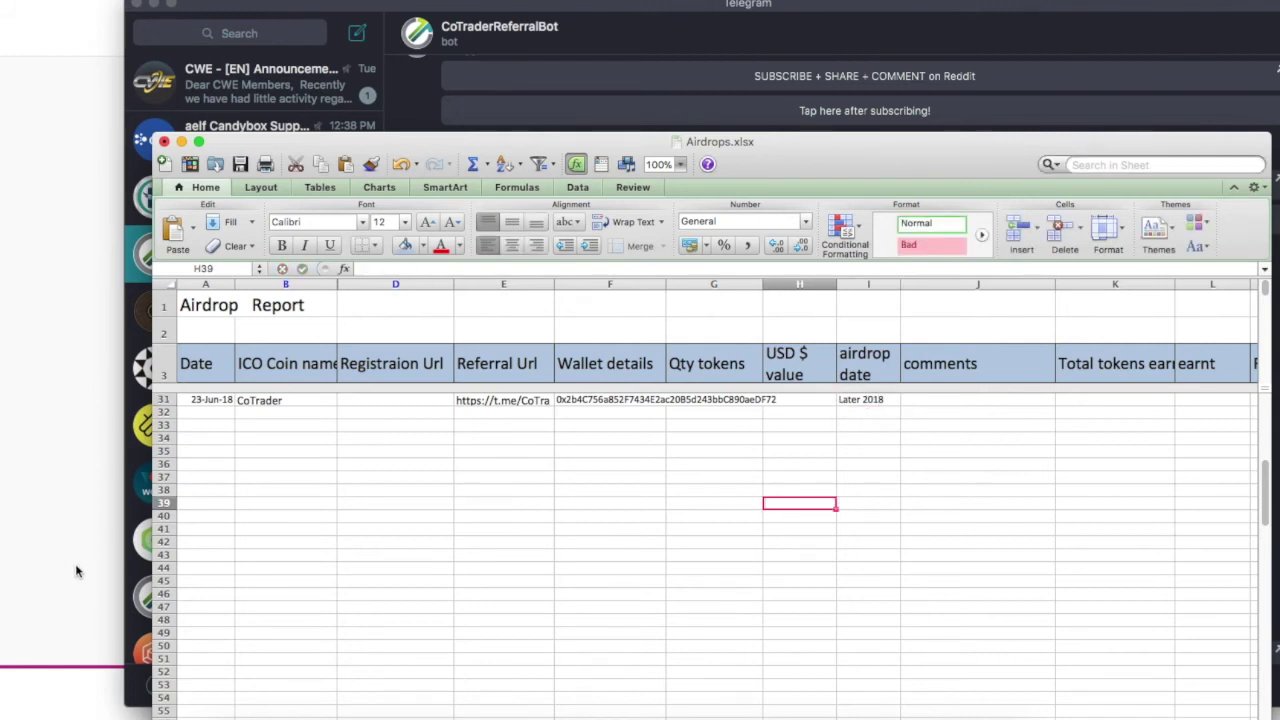
left_click(75, 571)
key("super+Tab")
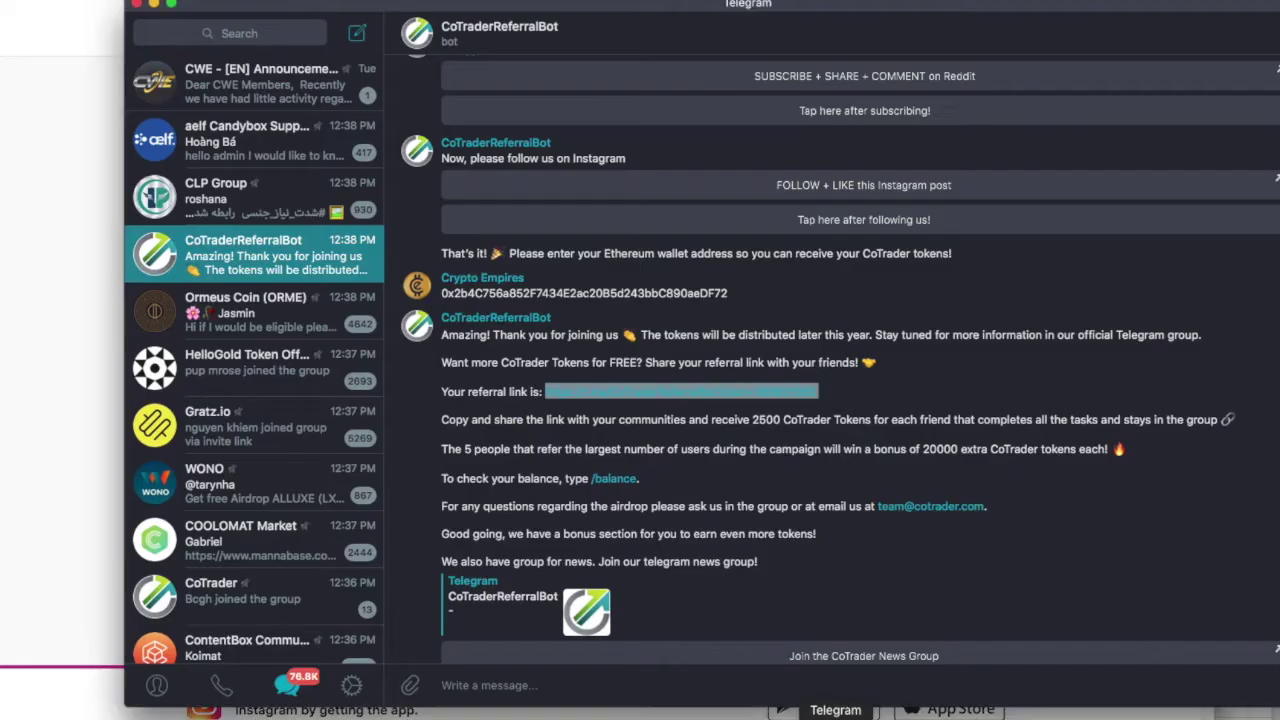
Copy the bot's '2500 CoTrader Tokens for each friend' reward sentence and return to Airdrops.xlsx.
left_click_drag(524, 420, 780, 420)
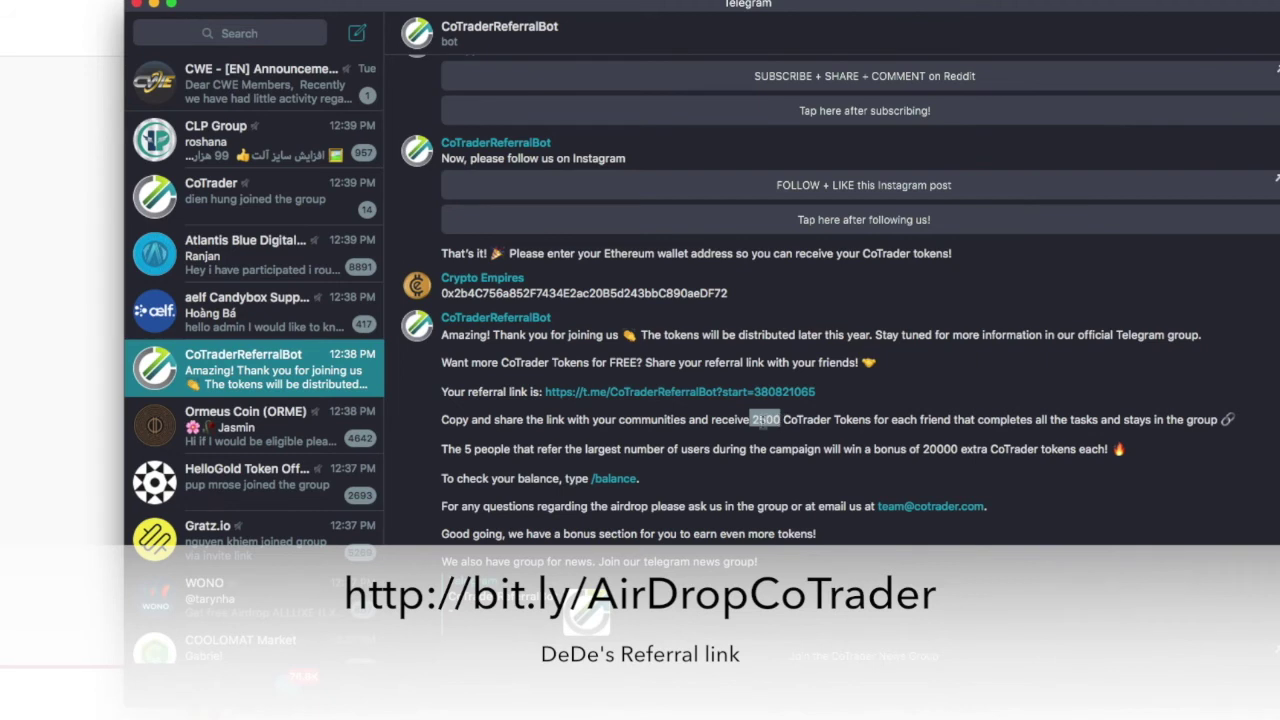
right_click(781, 425)
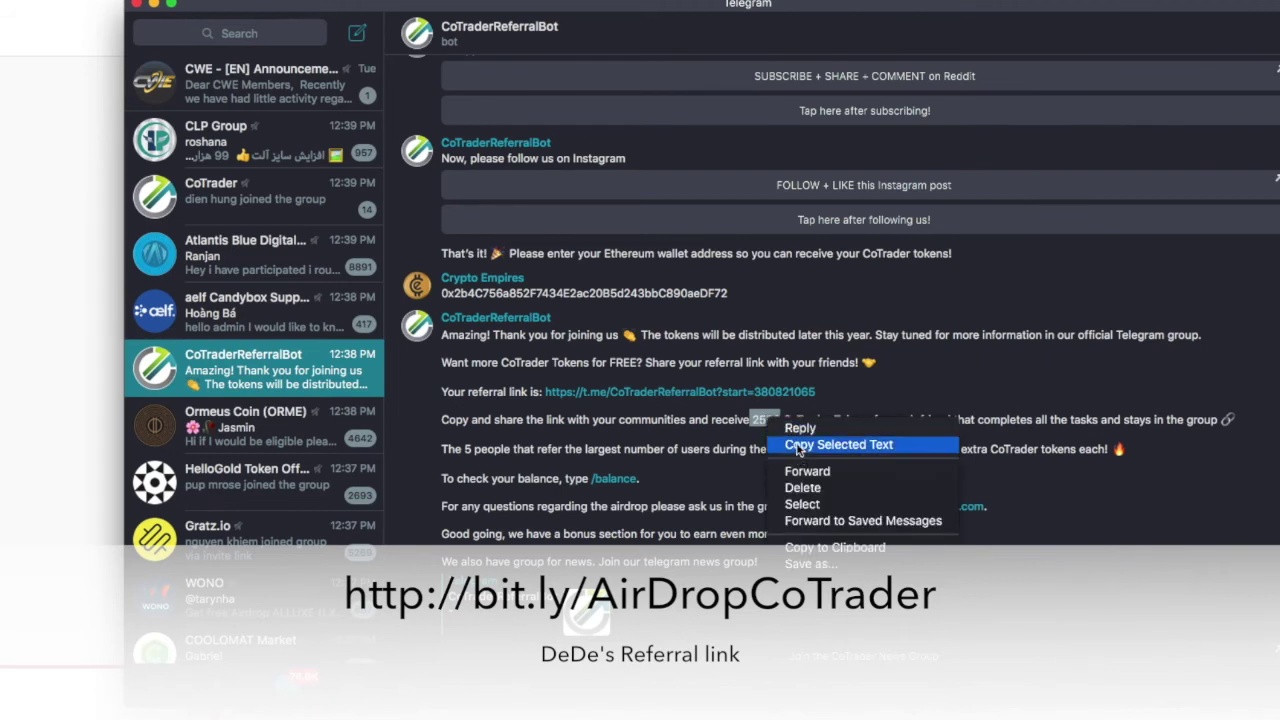
left_click(799, 446)
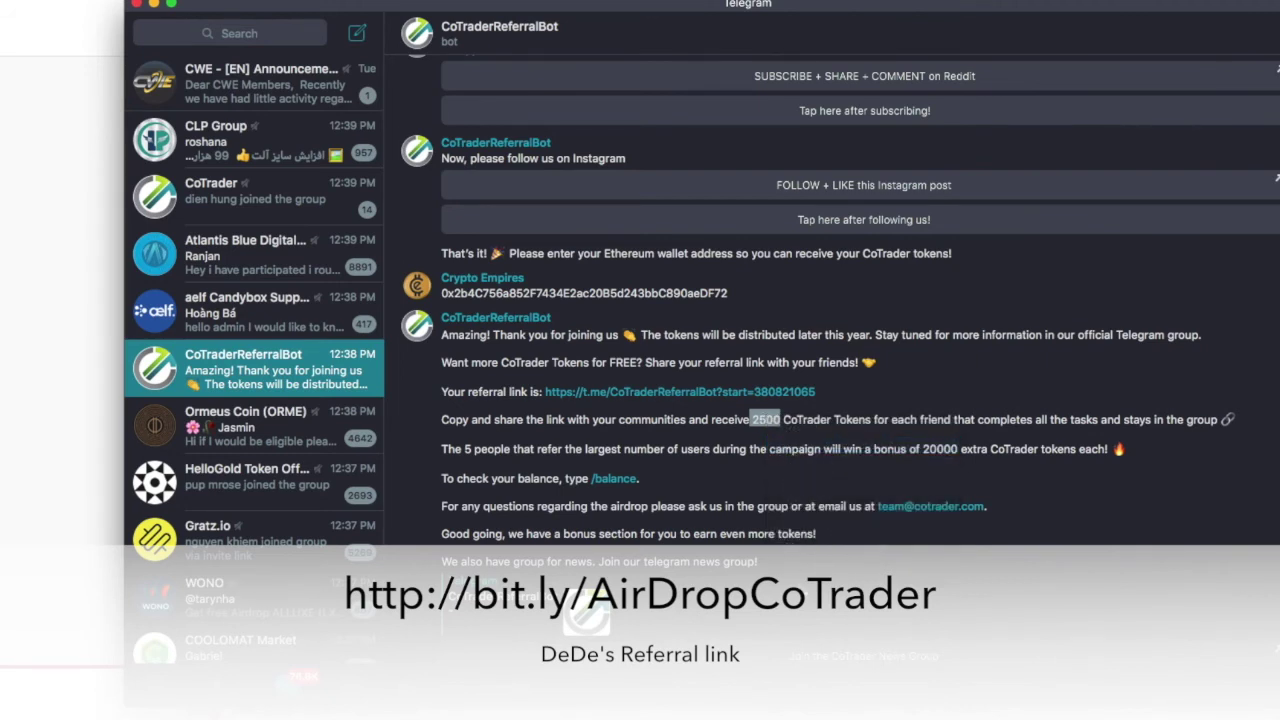
left_click_drag(868, 420, 570, 421)
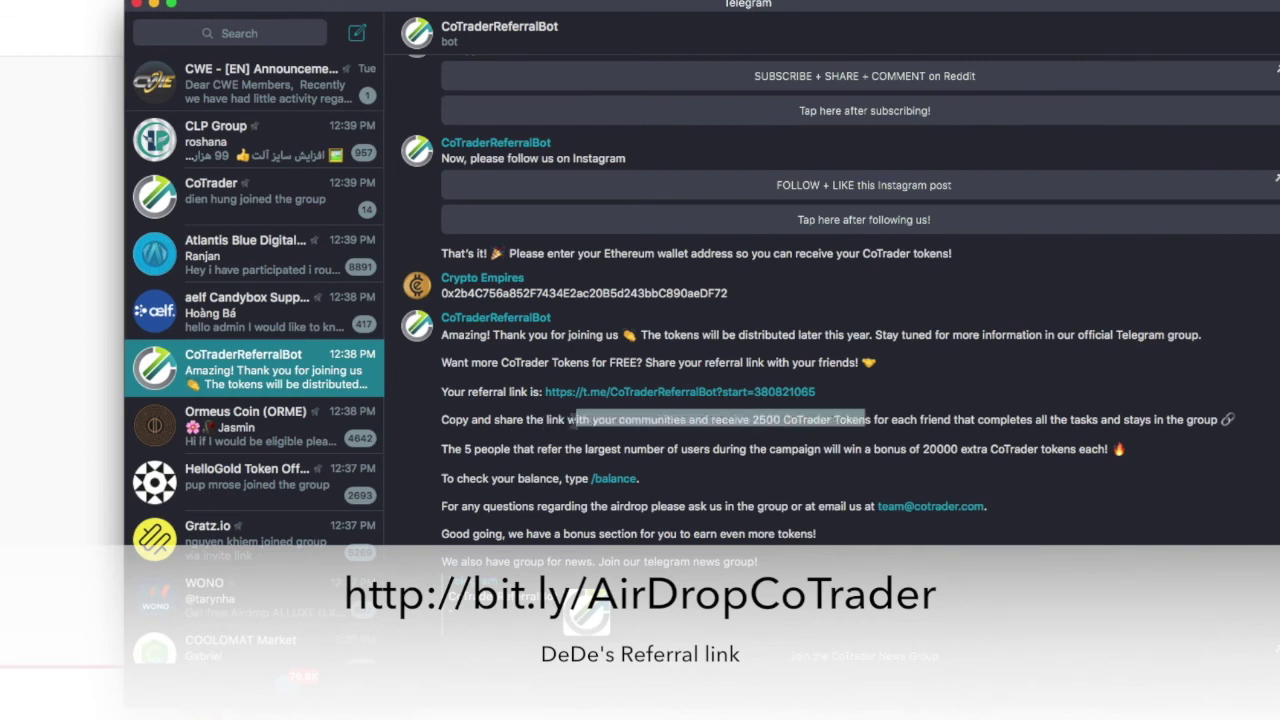
left_click(720, 427)
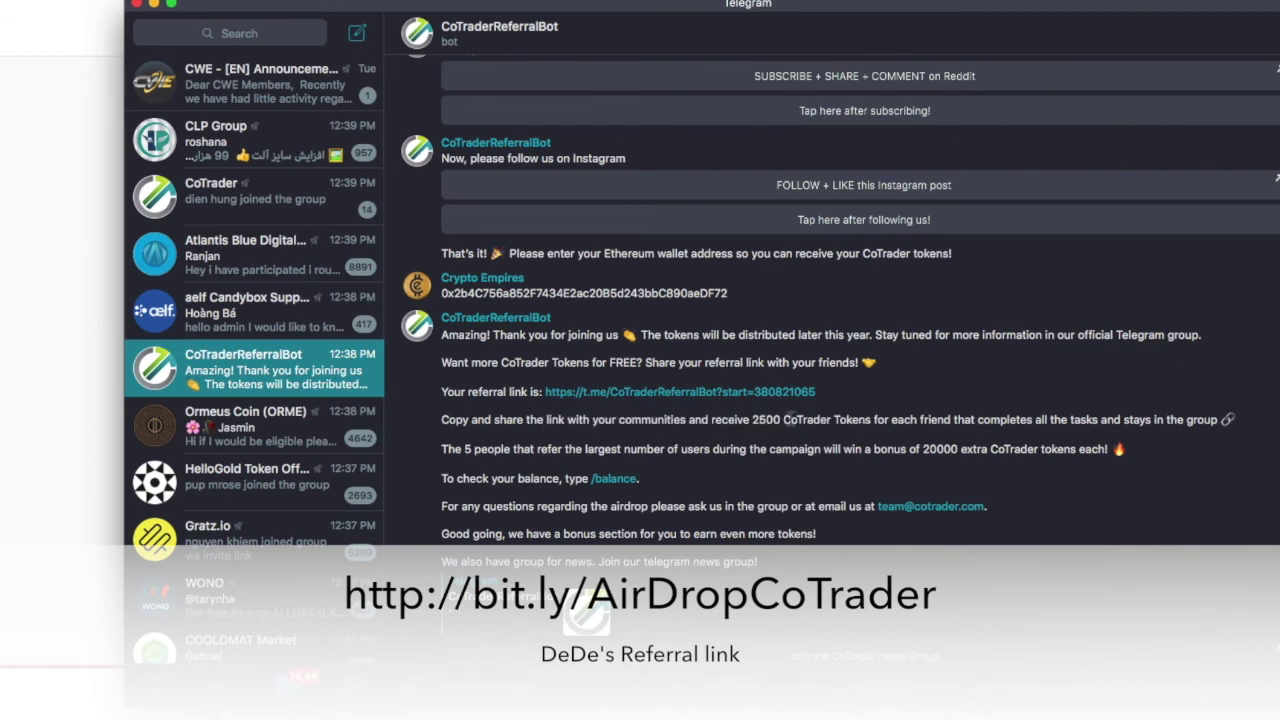
left_click_drag(749, 420, 1206, 425)
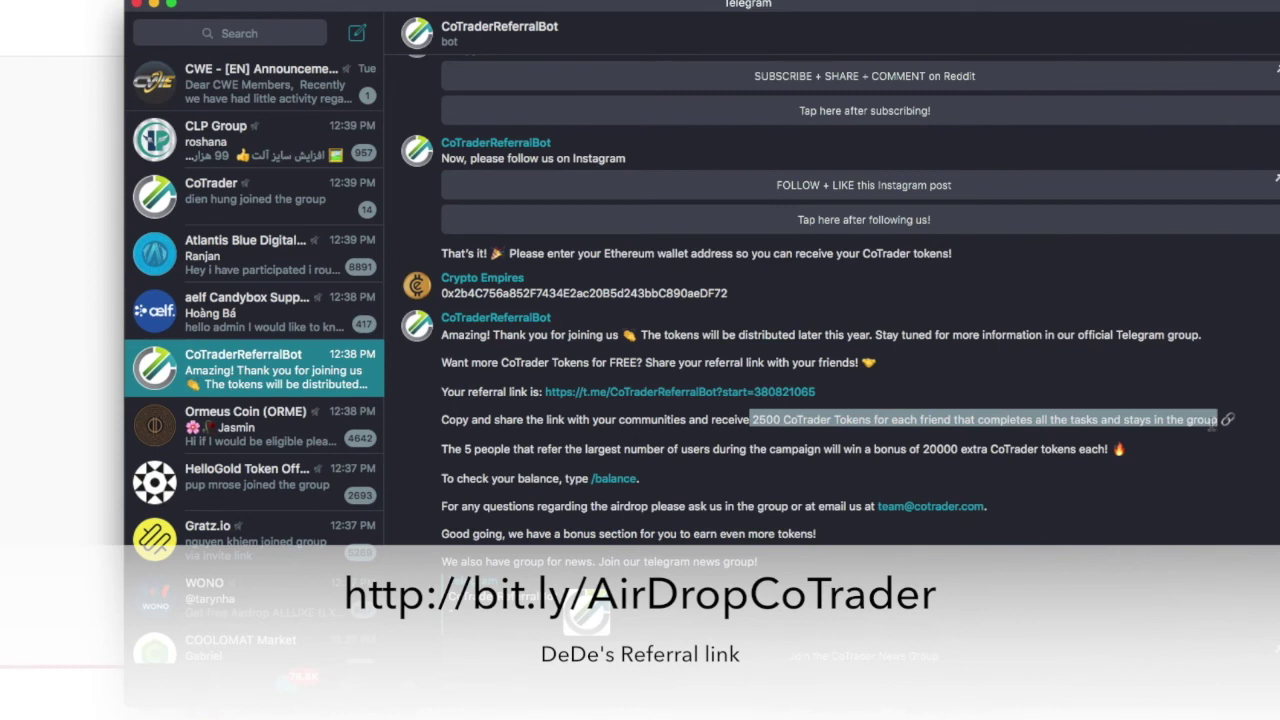
right_click(1163, 423)
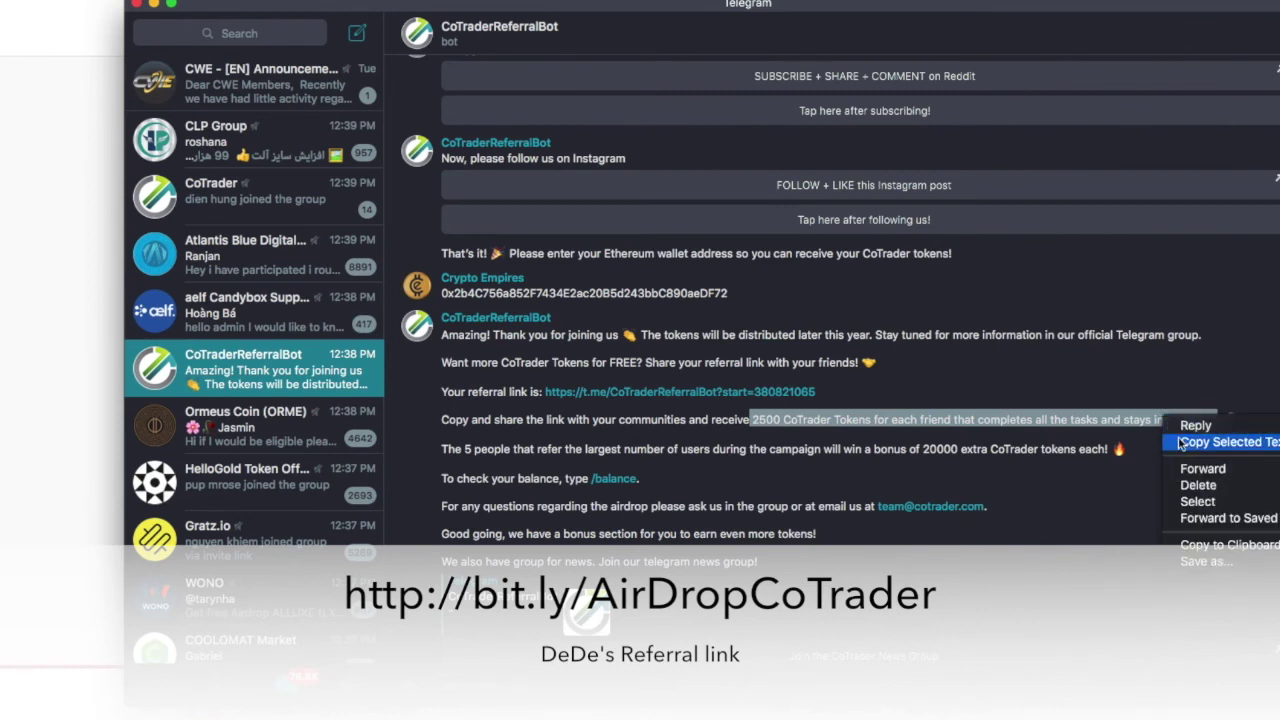
left_click(1181, 443)
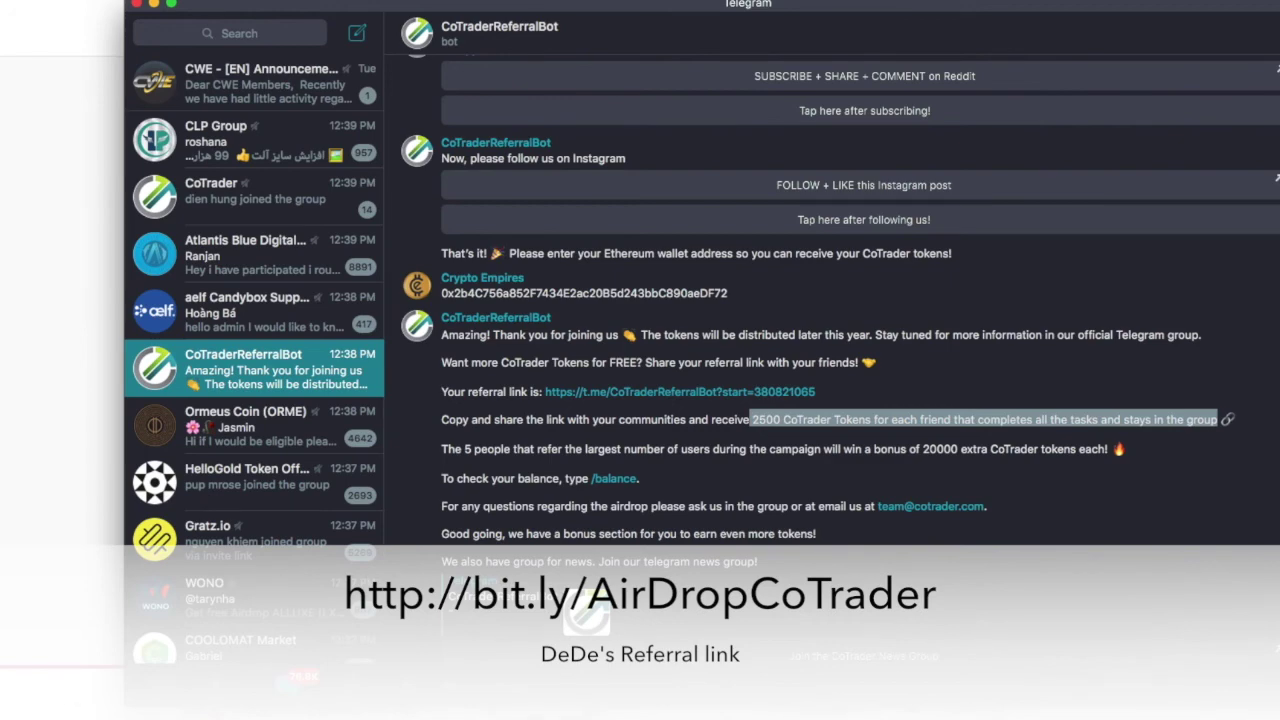
key("super+Tab")
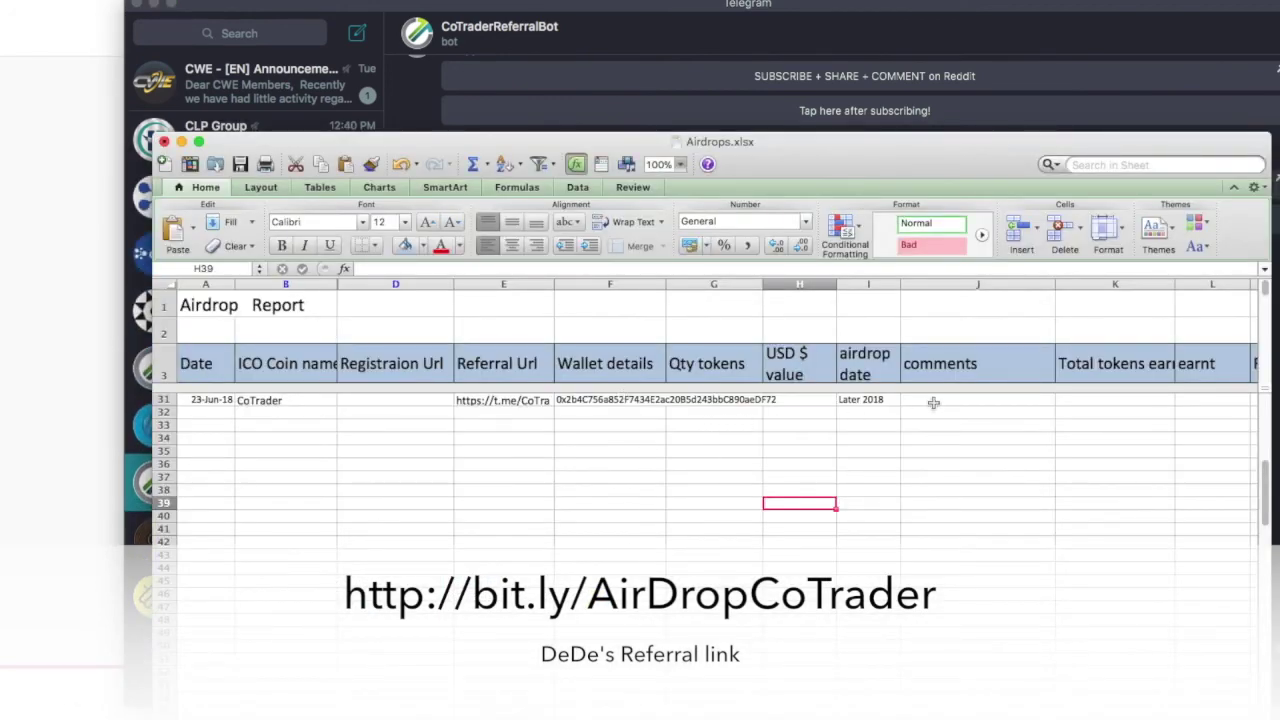
Paste the 2500-tokens-per-friend reward sentence into comments cell J31.
left_click(929, 400)
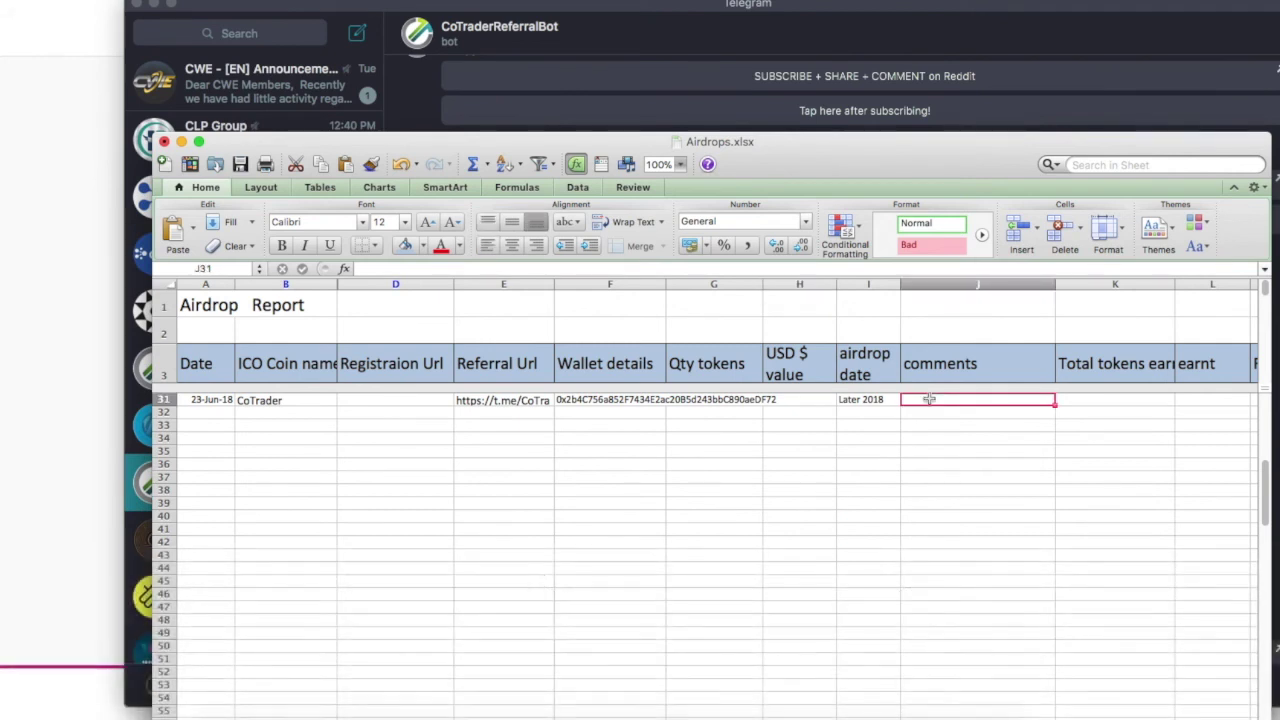
double_click(929, 400)
right_click(929, 400)
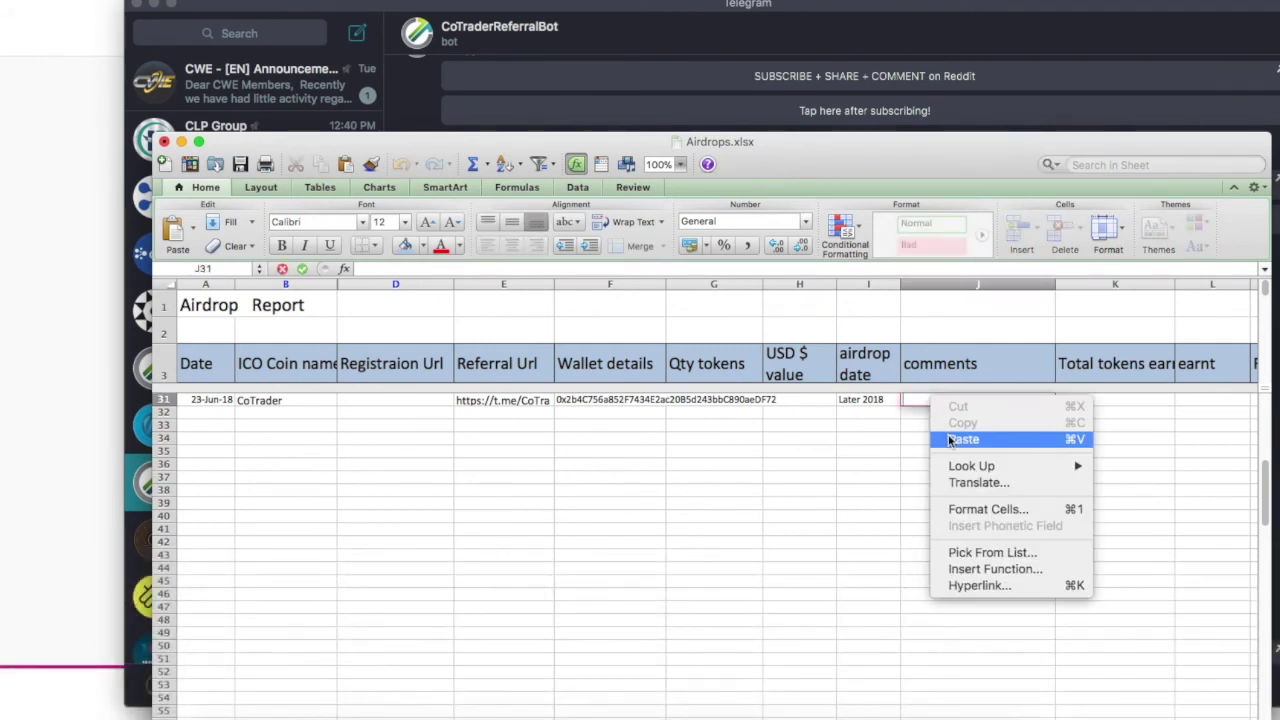
left_click(951, 440)
left_click(853, 447)
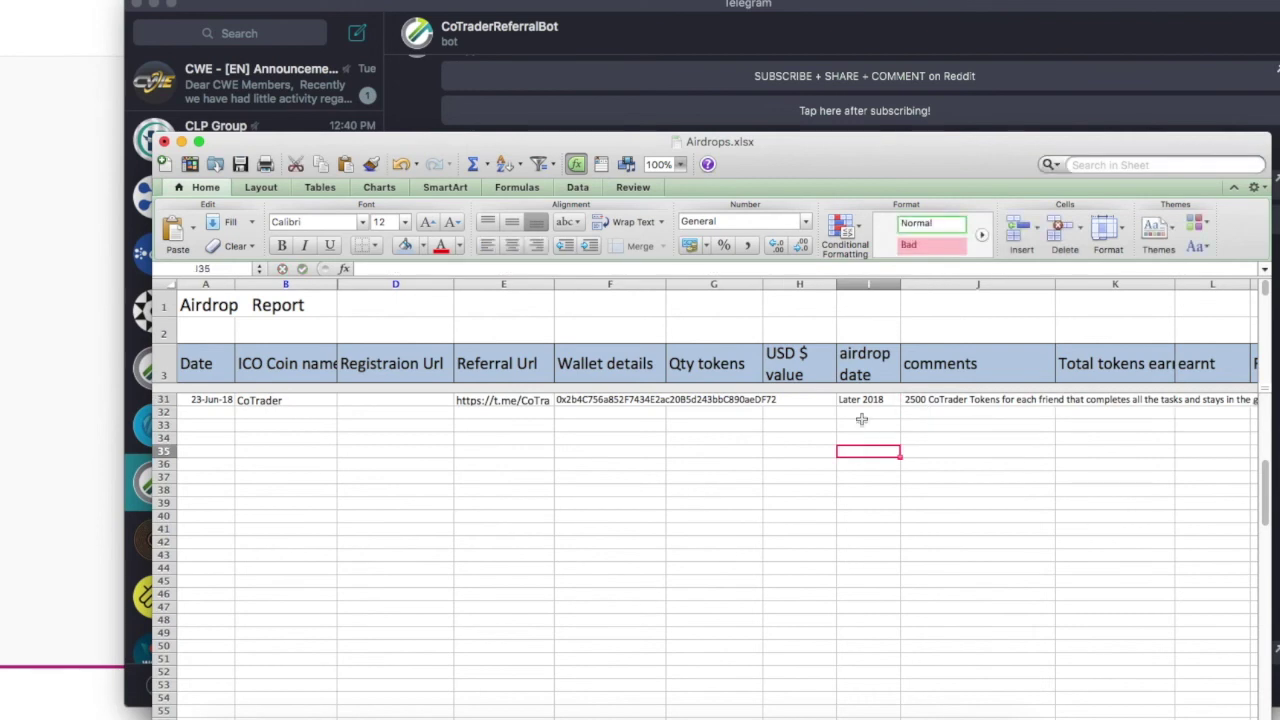
Paste $5 into USD value cell H31.
left_click(802, 399)
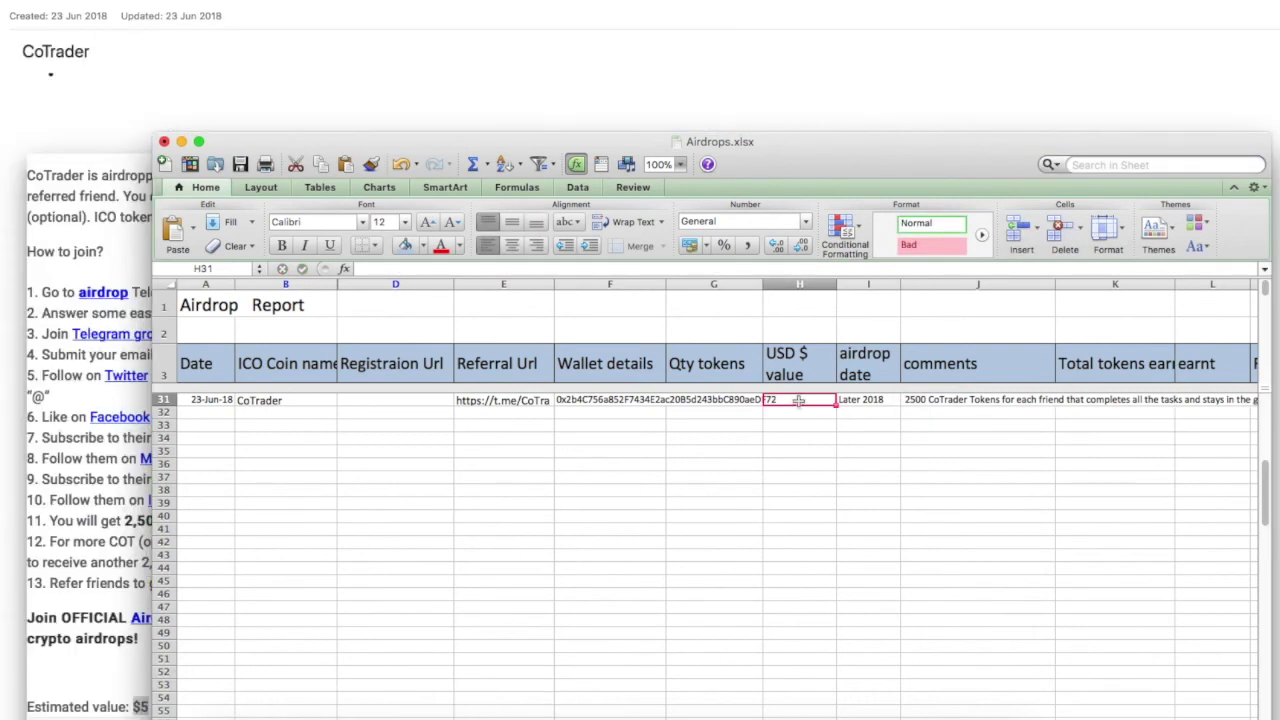
double_click(798, 400)
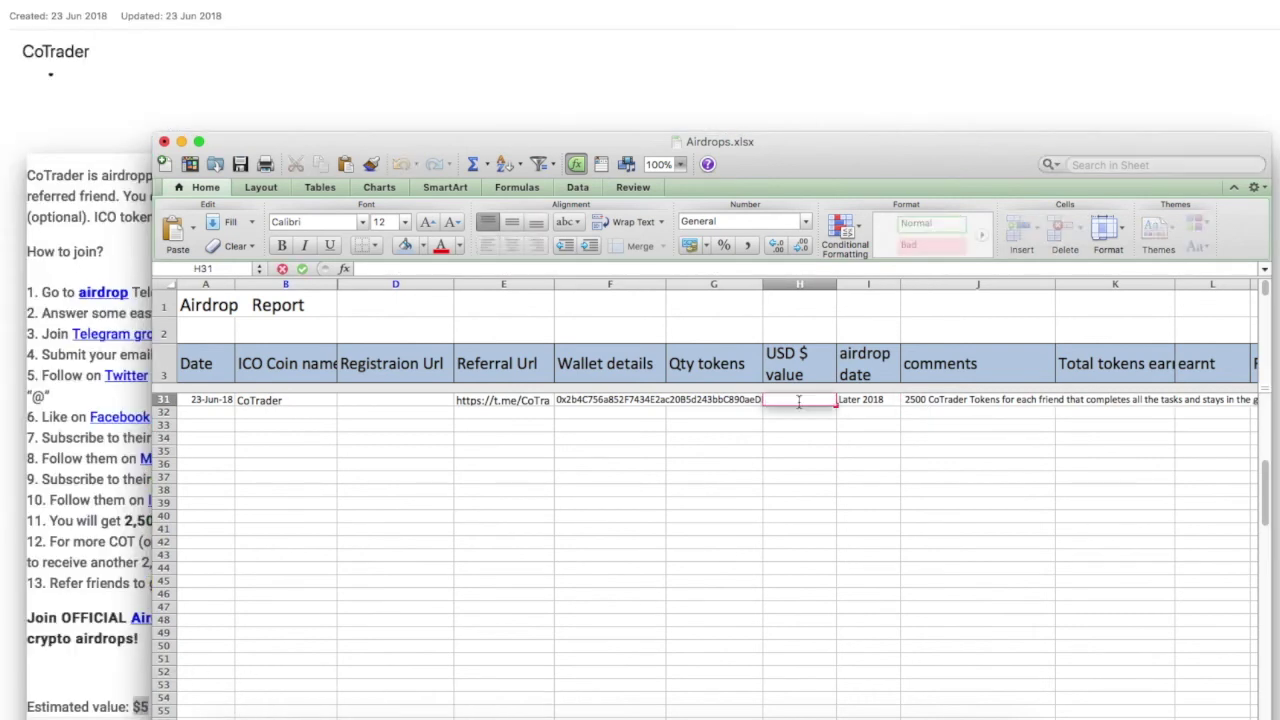
right_click(798, 400)
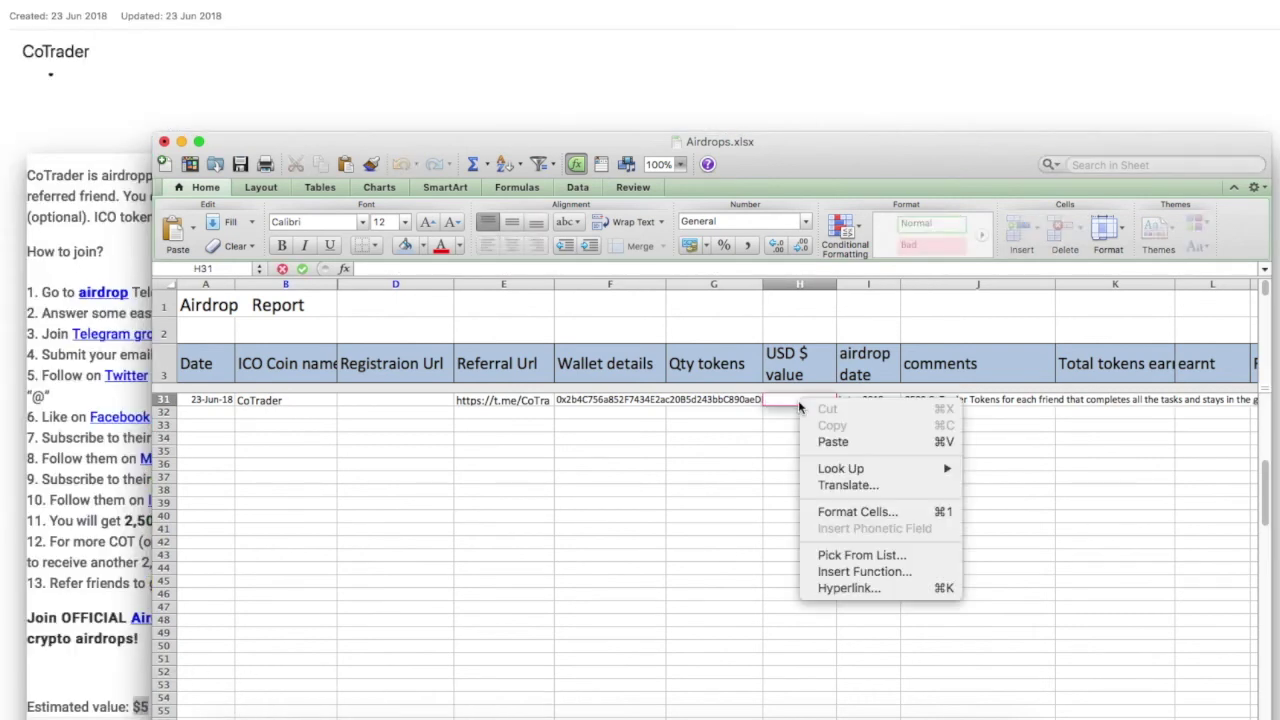
left_click(833, 442)
Paste the bit.ly registration link into cell D31, then go back to Telegram.
double_click(366, 399)
right_click(366, 399)
left_click(395, 440)
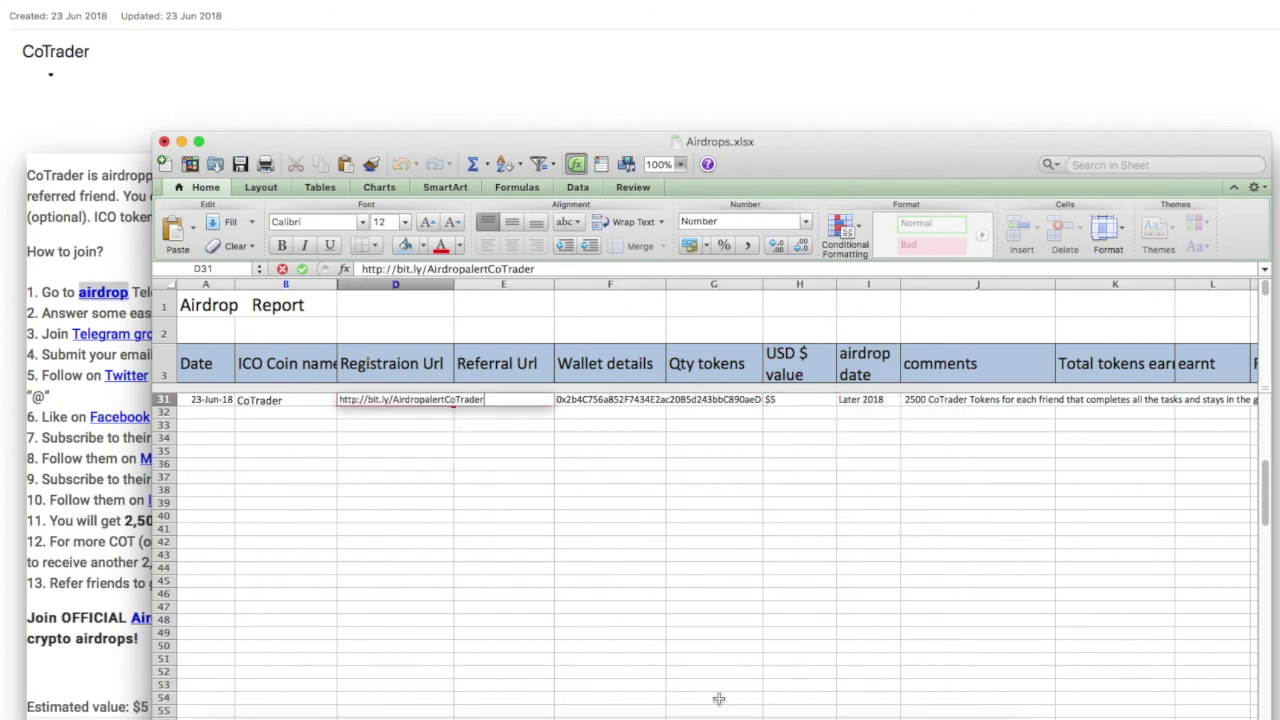
left_click(829, 714)
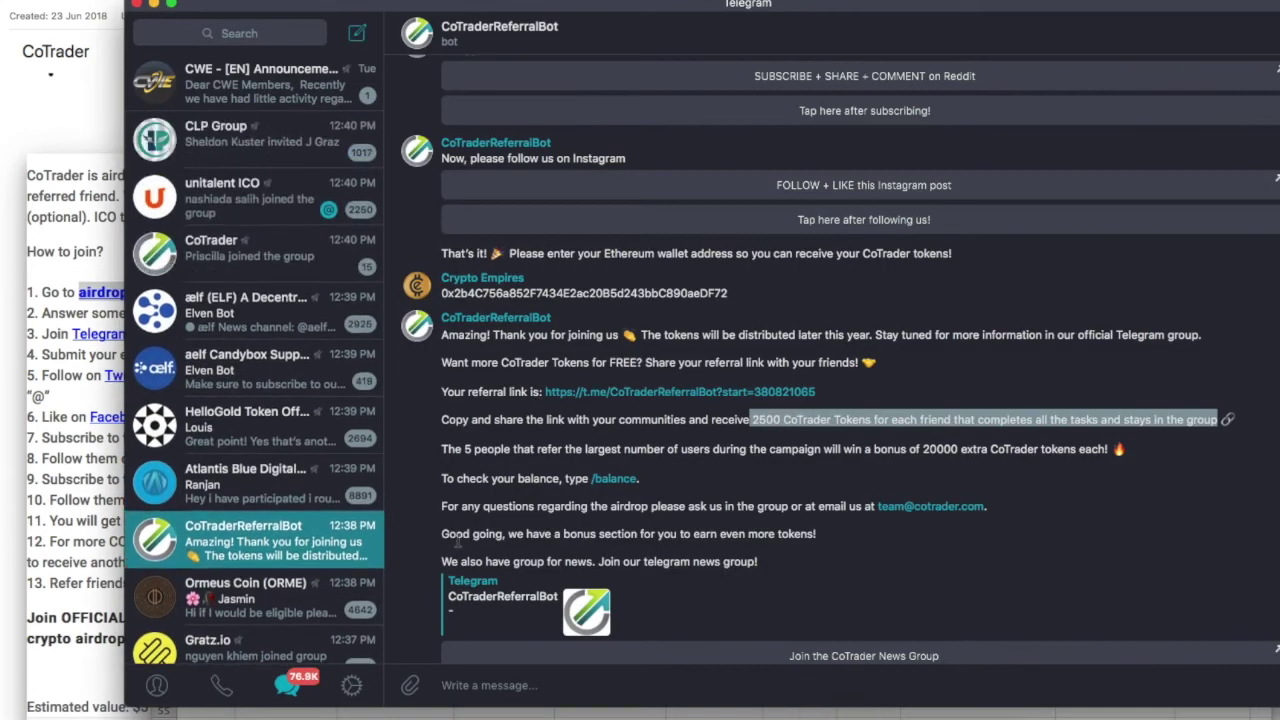
Join the CoTrader Platform NEWS channel from the bot's link.
scroll(560, 500, "down", 2)
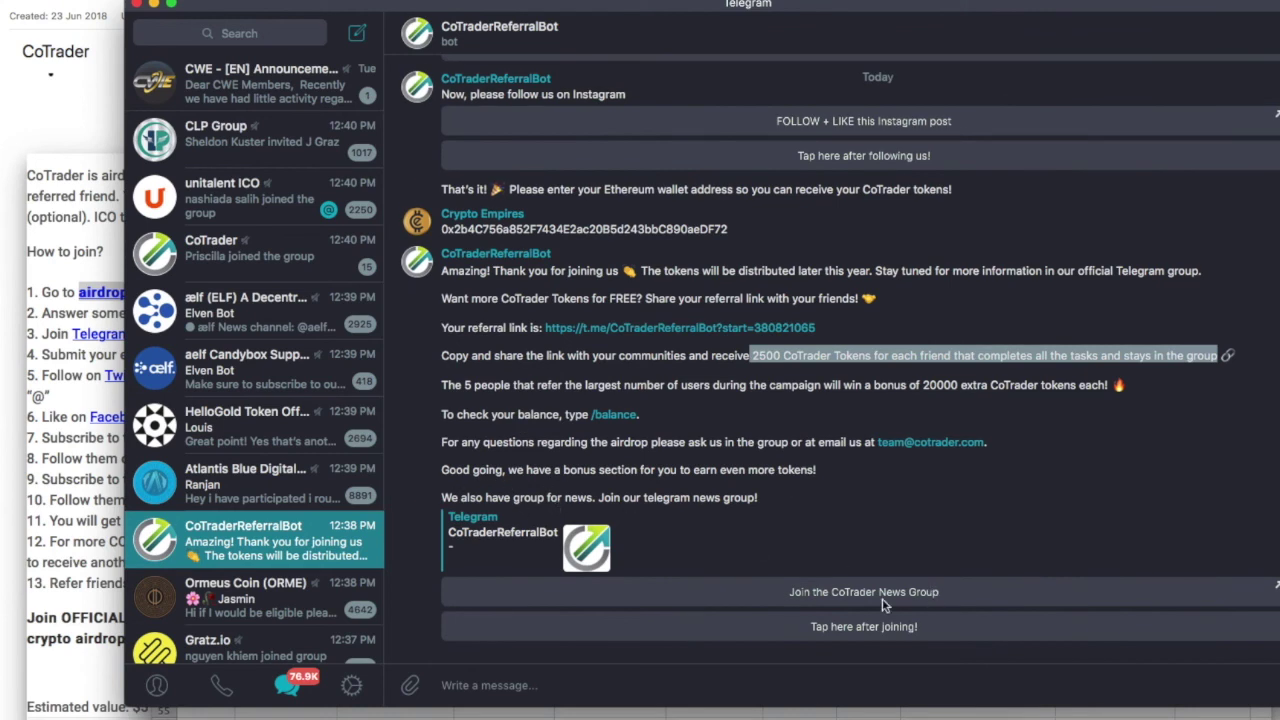
left_click(855, 592)
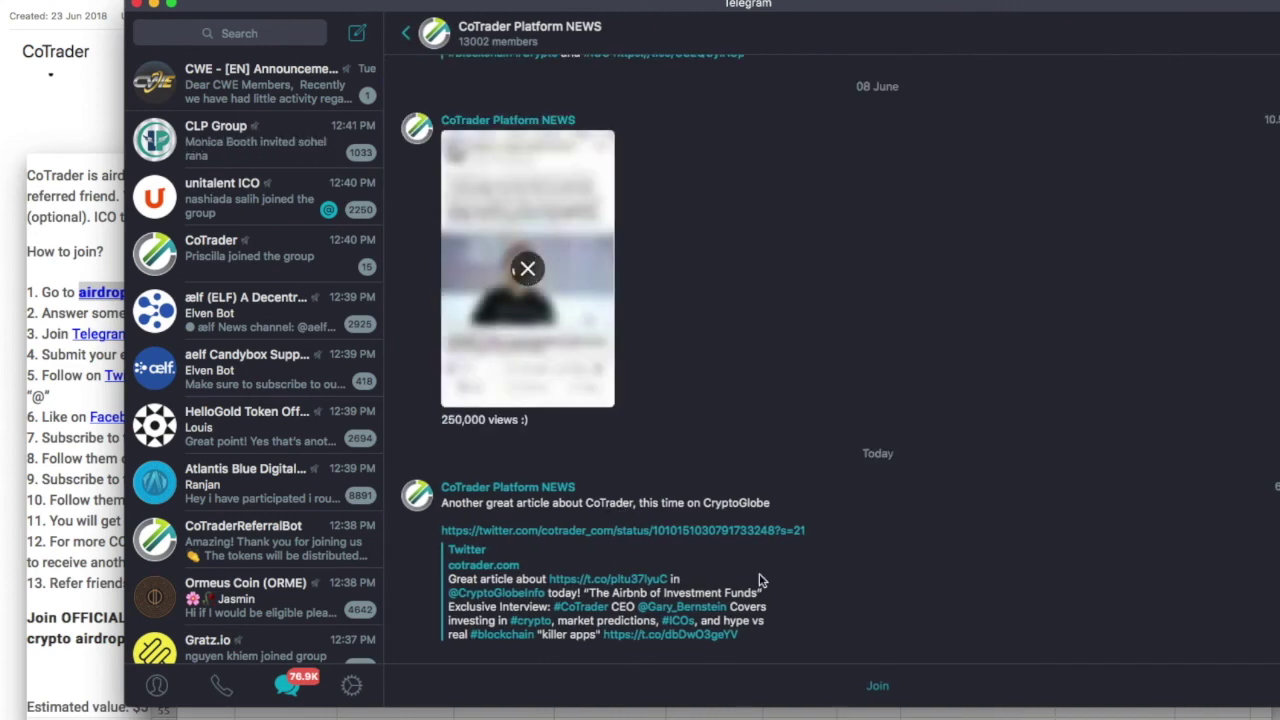
left_click(878, 688)
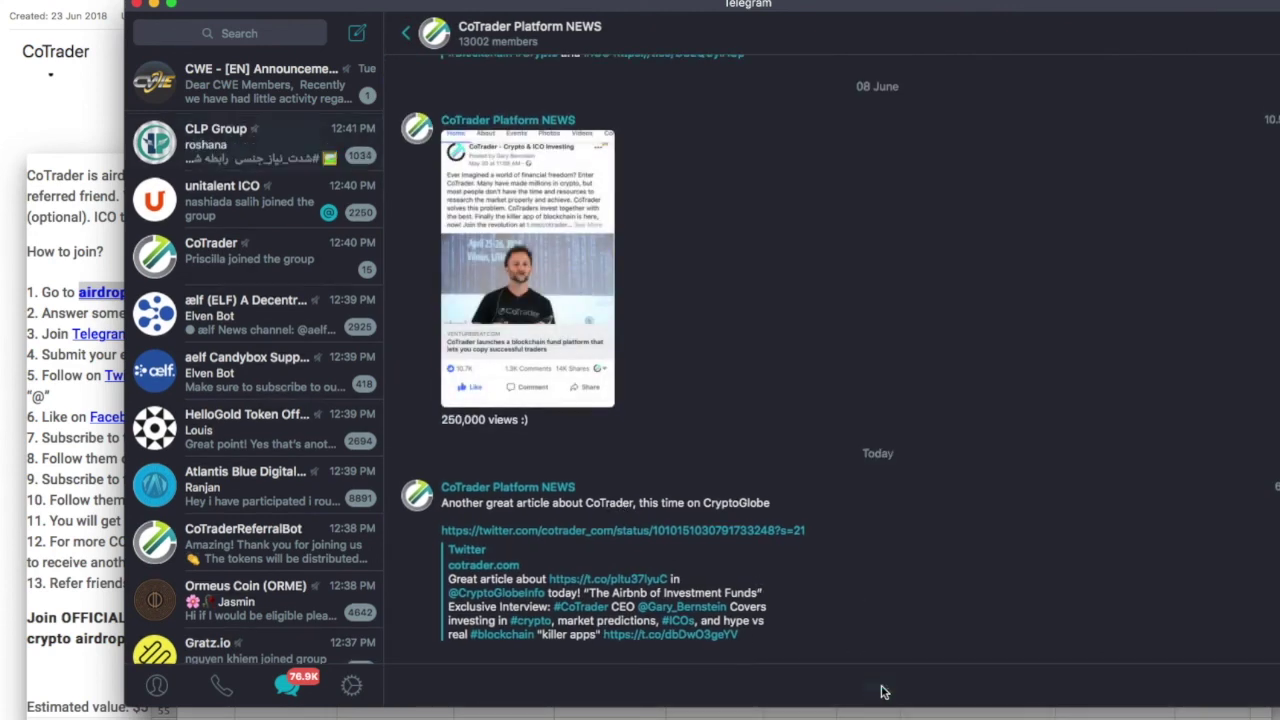
left_click(352, 302)
scroll(280, 420, "down", 1)
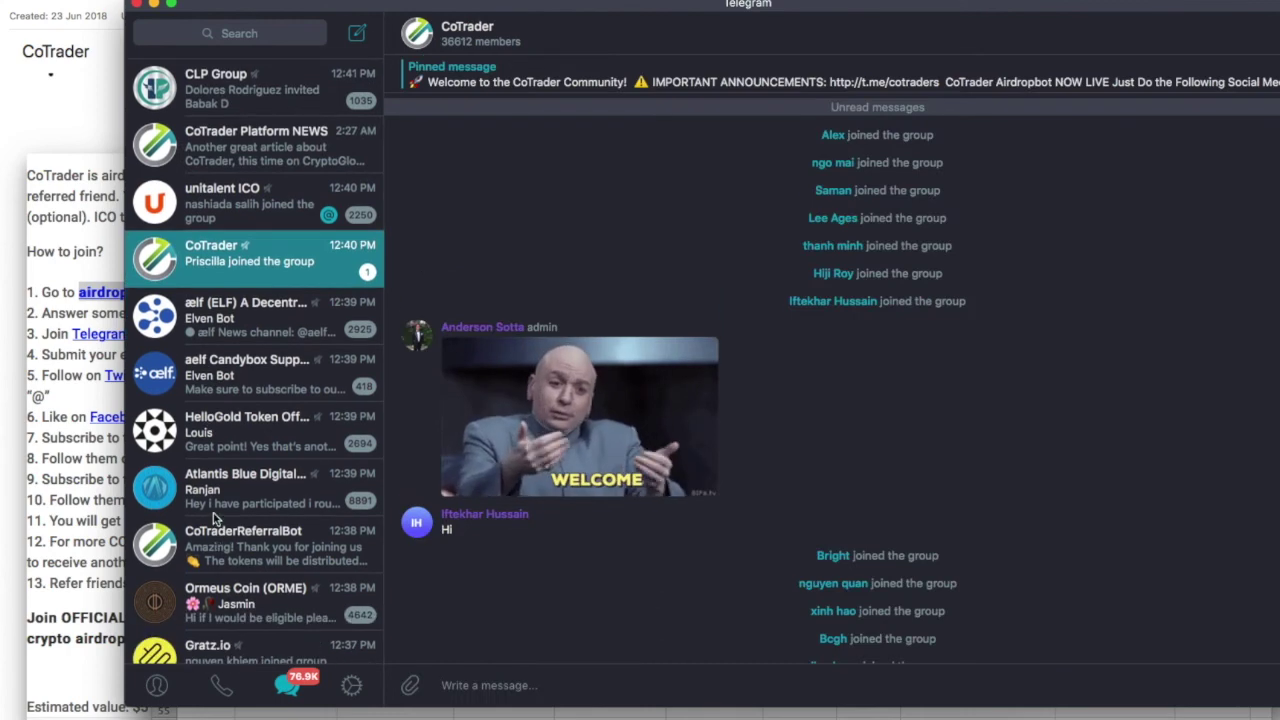
Request /balance from CoTraderReferralBot, showing 2500 CoTrader Tokens from Round 1.
left_click(237, 548)
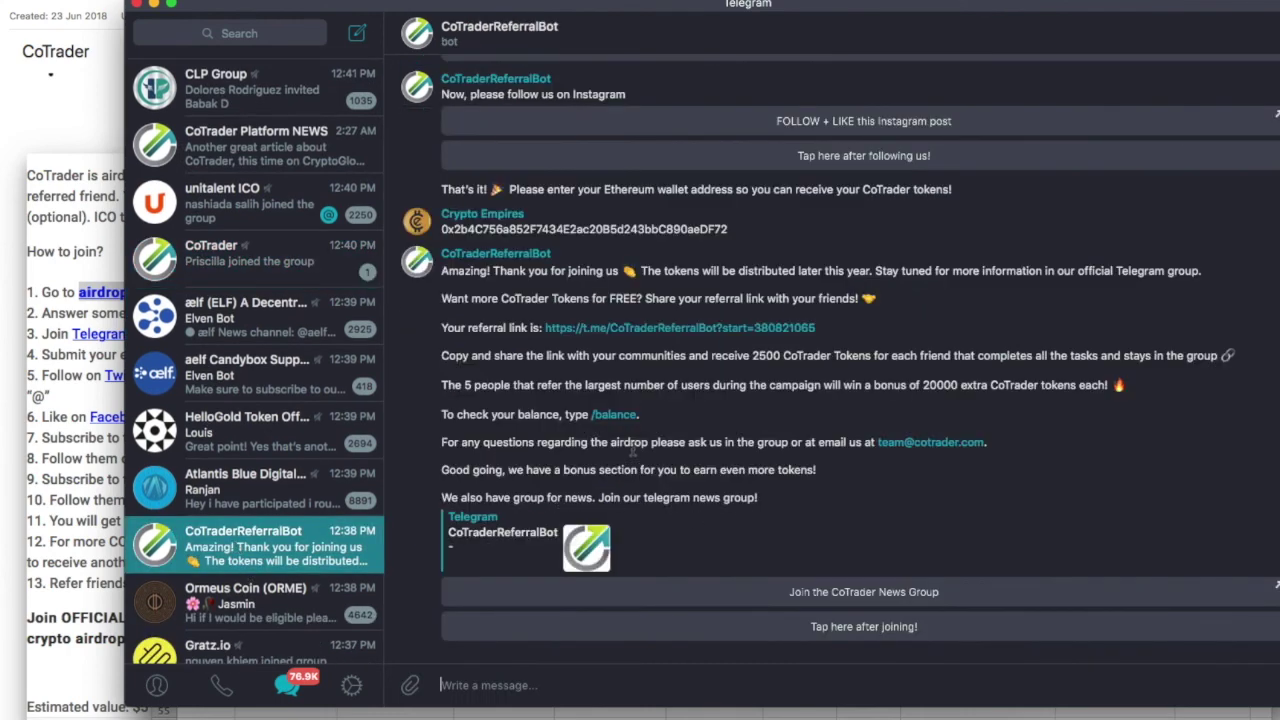
left_click(600, 415)
left_click_drag(578, 428, 482, 431)
left_click(608, 436)
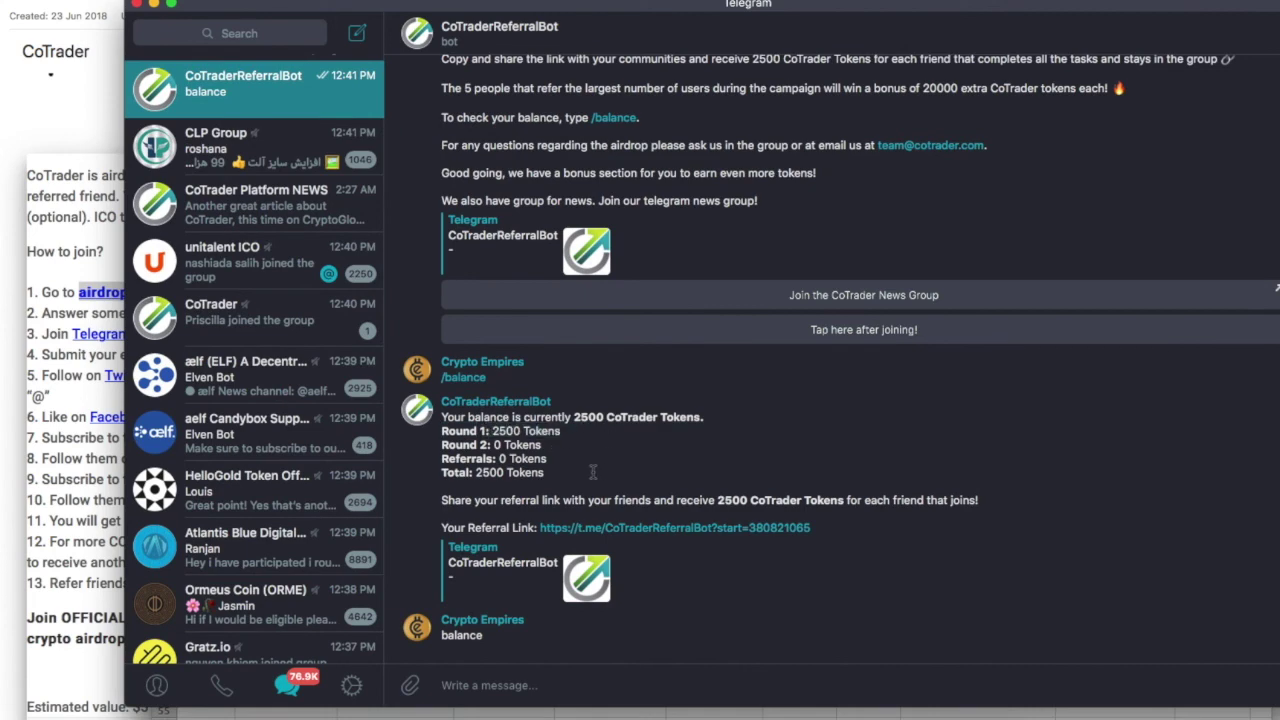
scroll(700, 480, "up", 15)
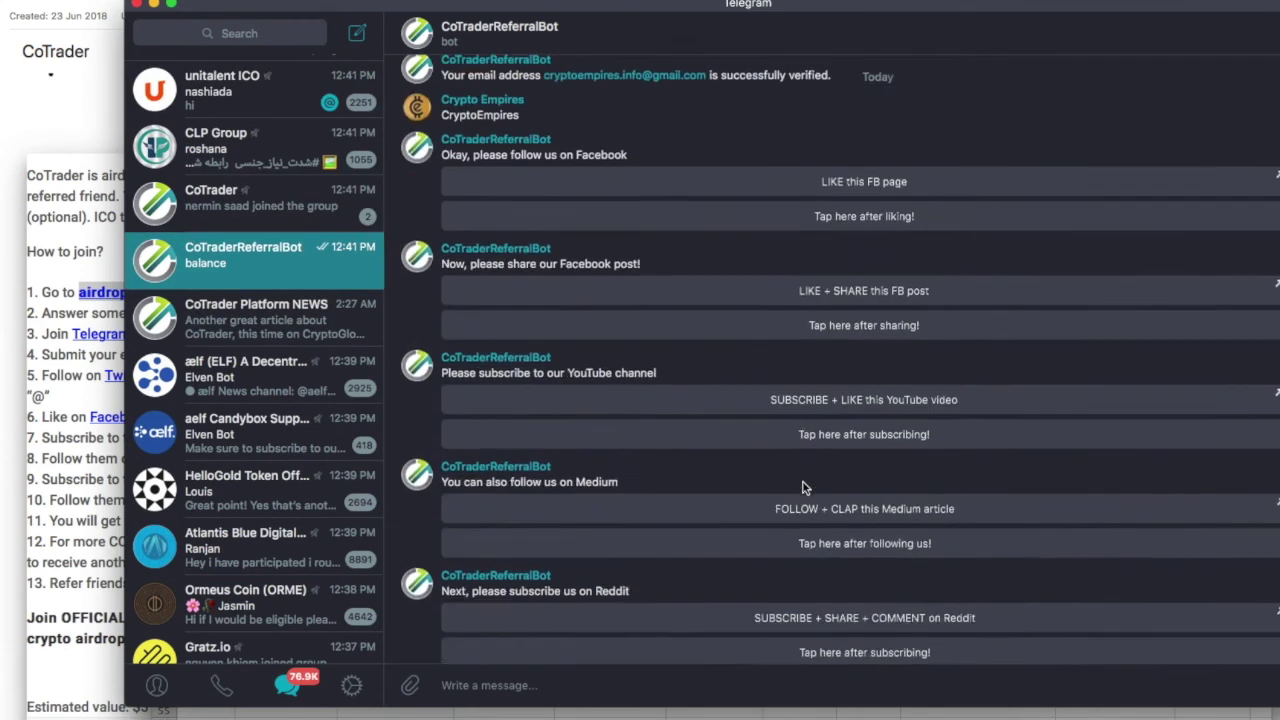
scroll(805, 487, "up", 5)
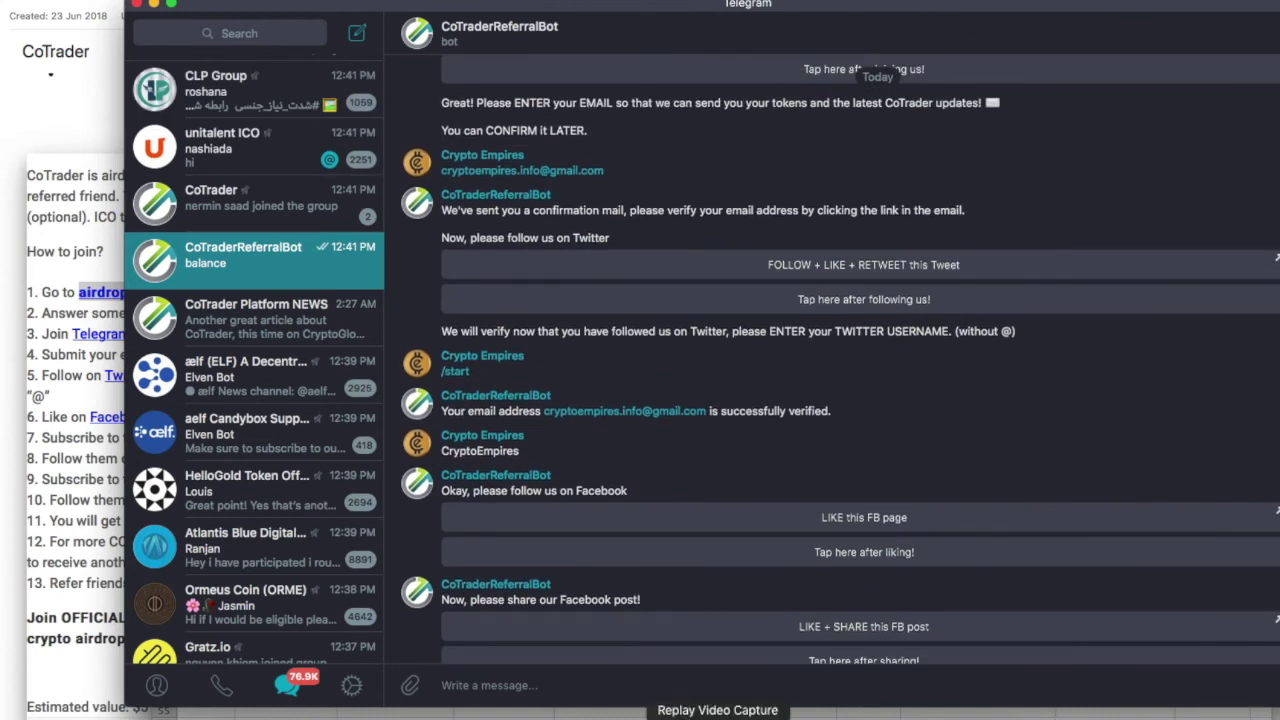